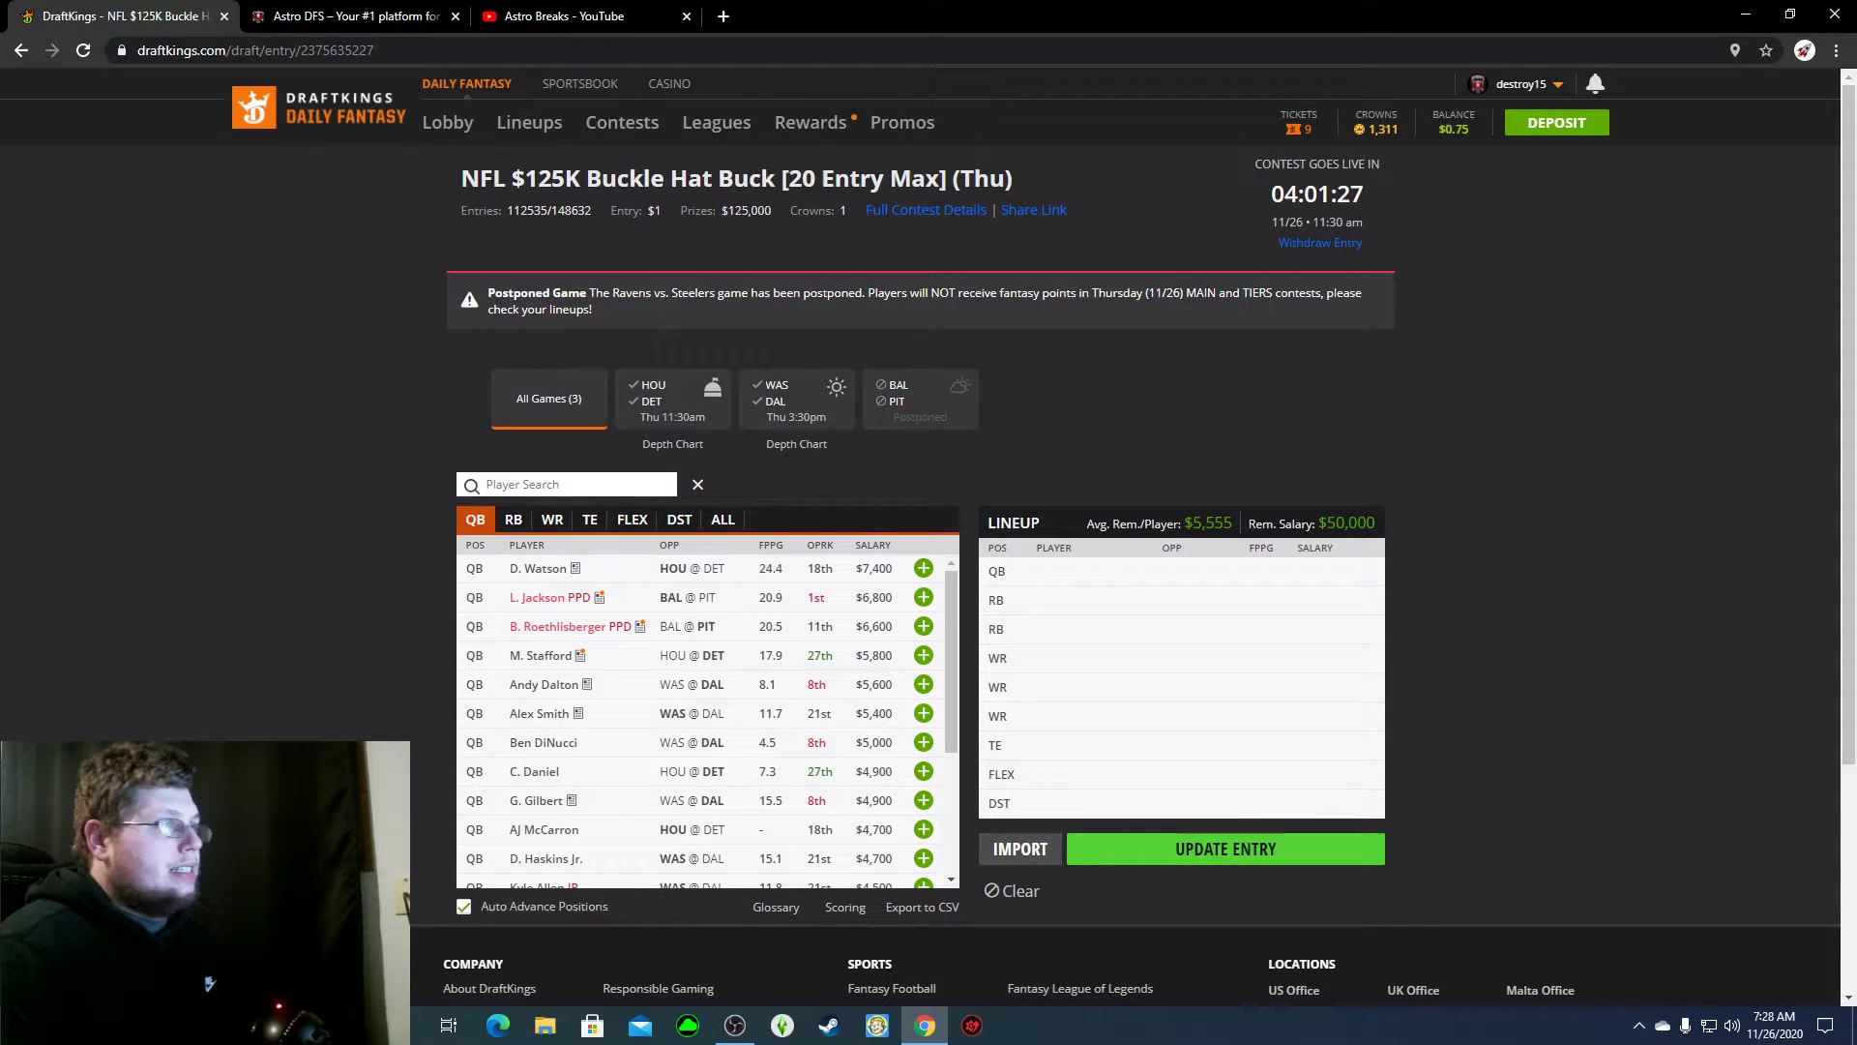
Step: Filter the player pool to running backs for the NFL $125K Buckle Hat Buck lineup
{"action": "left_click", "coordinate": [513, 527]}
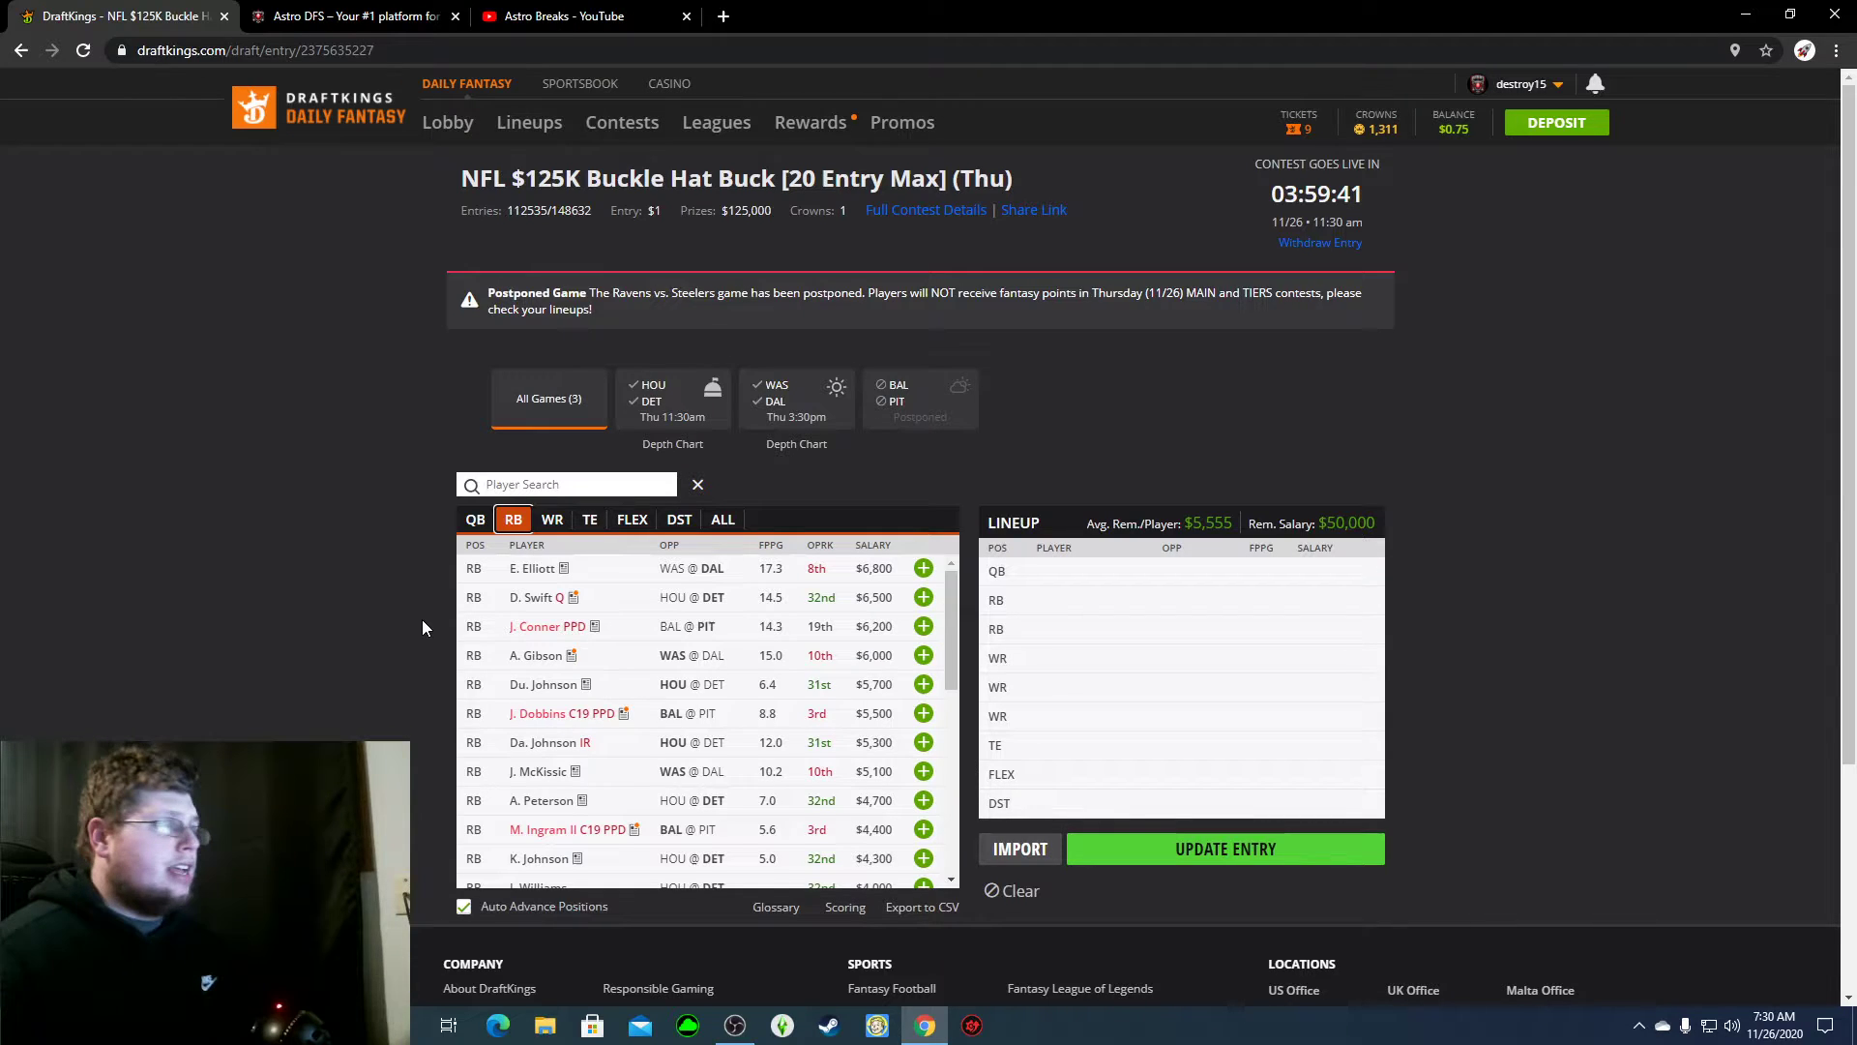
{"action": "left_click", "coordinate": [541, 771]}
{"action": "left_click", "coordinate": [793, 450]}
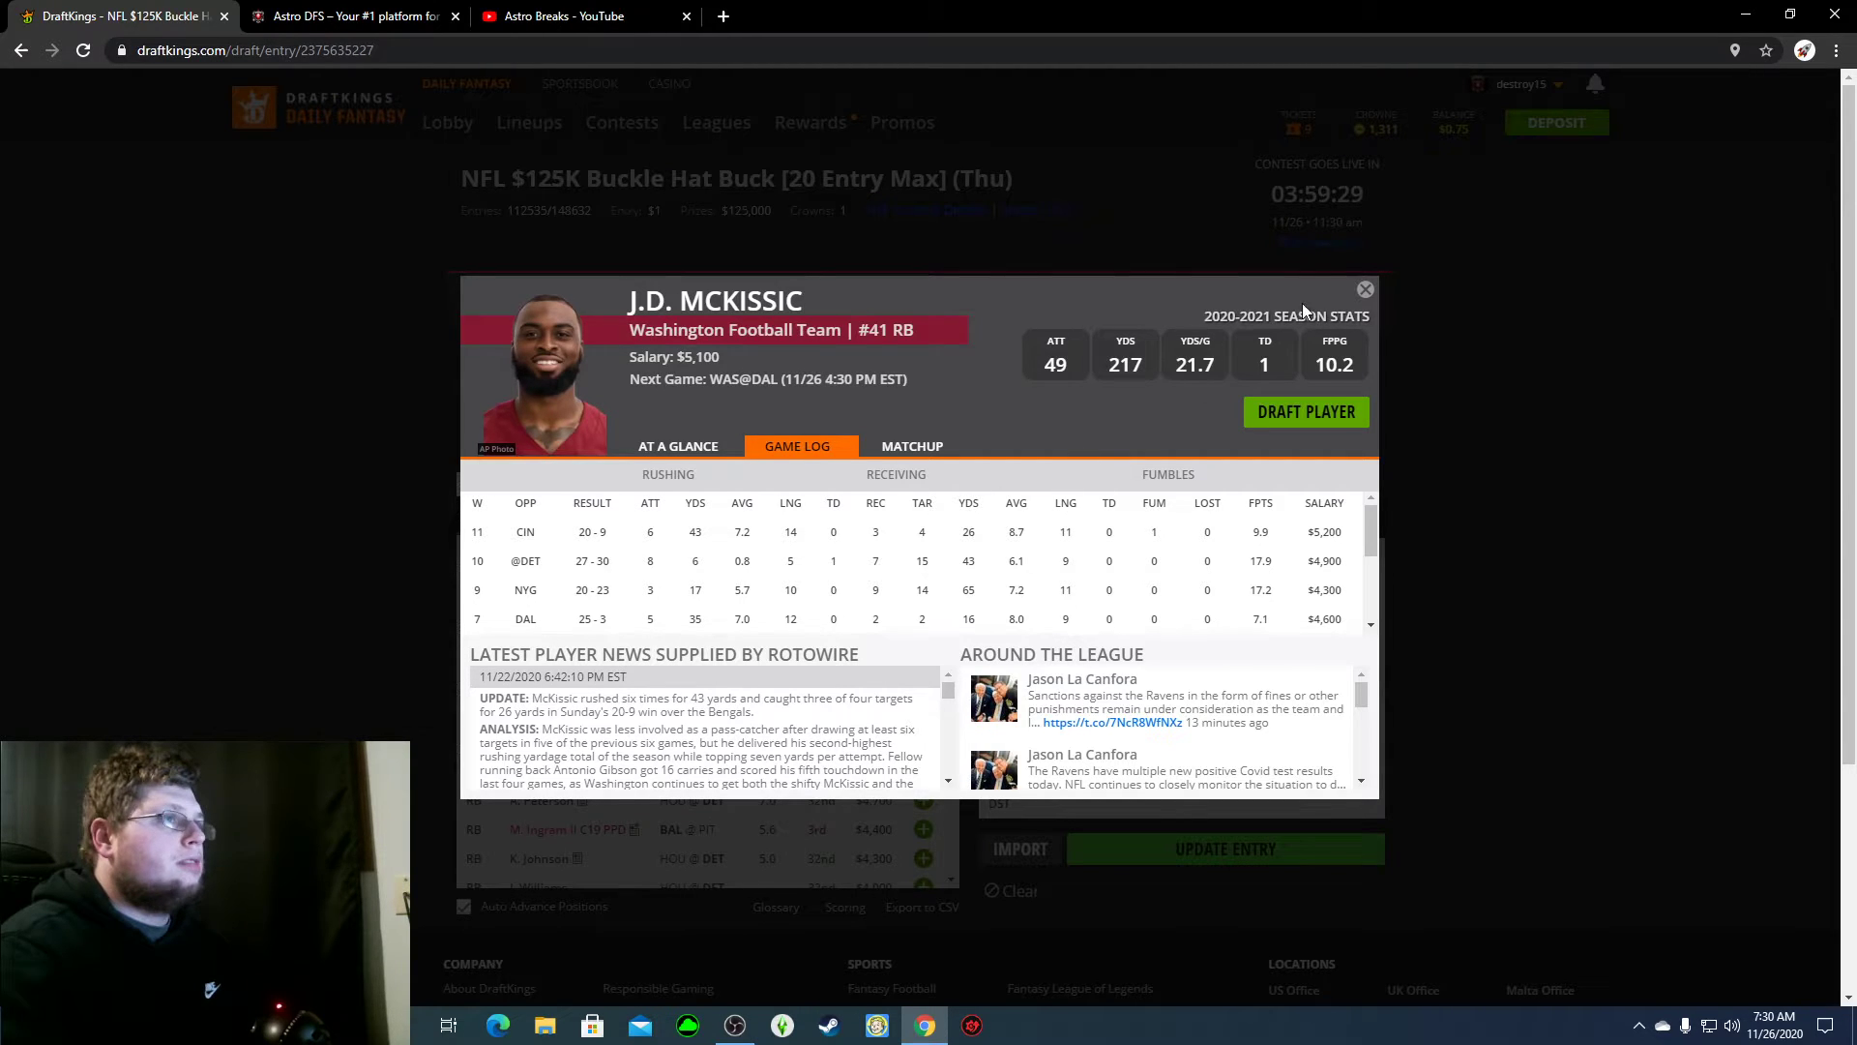
{"action": "left_click", "coordinate": [1366, 292]}
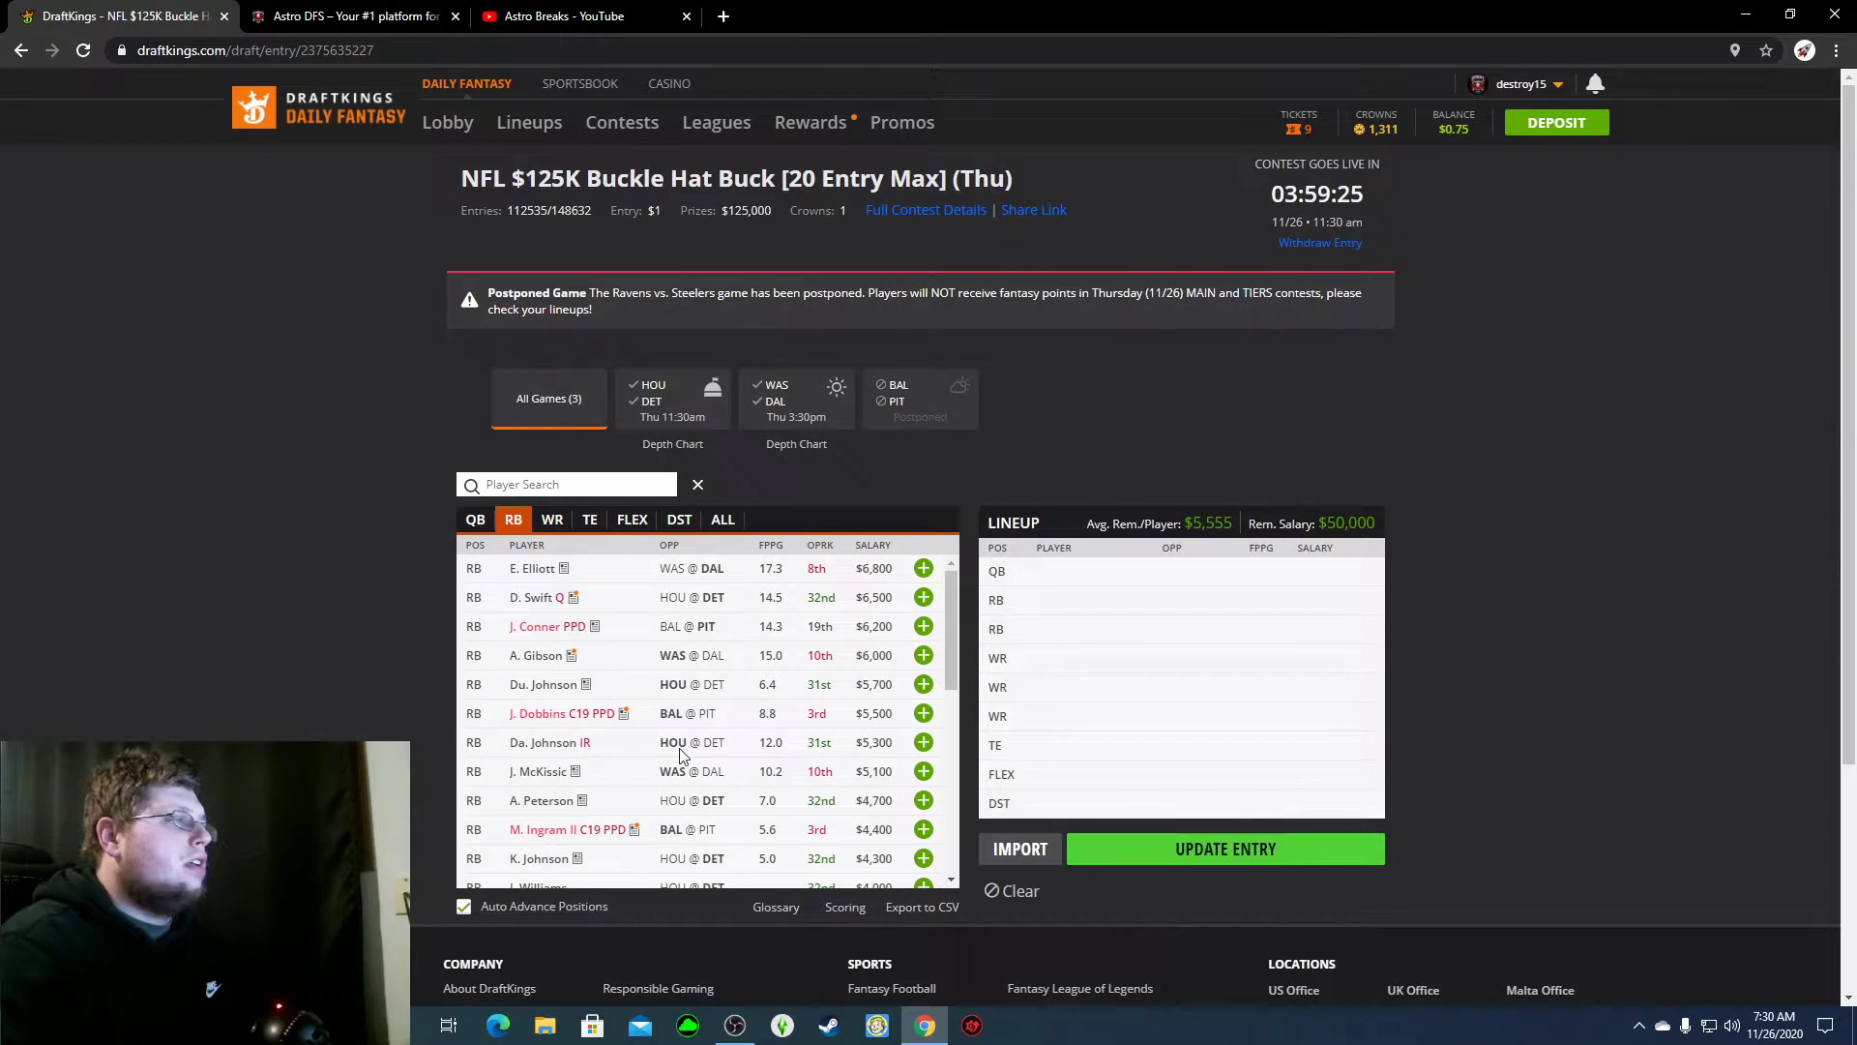
{"action": "scroll", "coordinate": [680, 754], "scroll_direction": "down", "scroll_amount": 1}
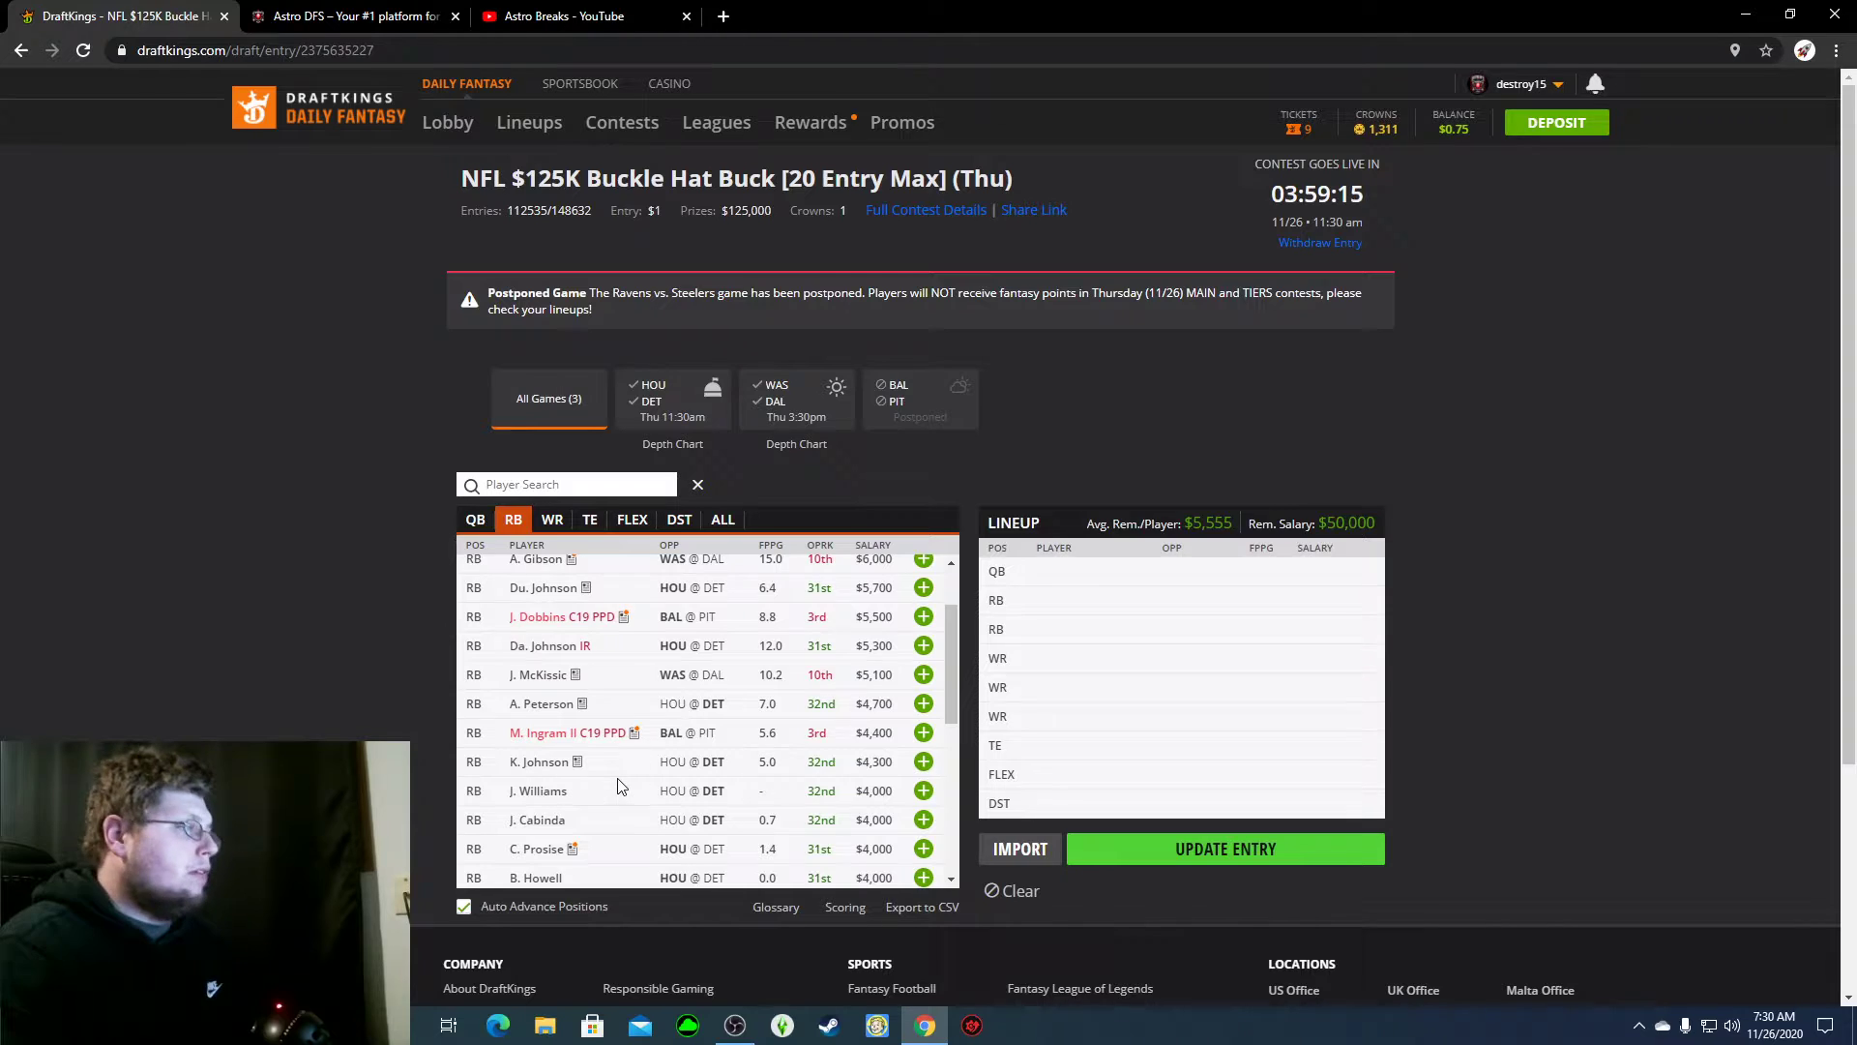
{"action": "scroll", "coordinate": [624, 774], "scroll_direction": "down", "scroll_amount": 1}
{"action": "scroll", "coordinate": [624, 786], "scroll_direction": "up", "scroll_amount": 1}
{"action": "scroll", "coordinate": [624, 786], "scroll_direction": "up", "scroll_amount": 1}
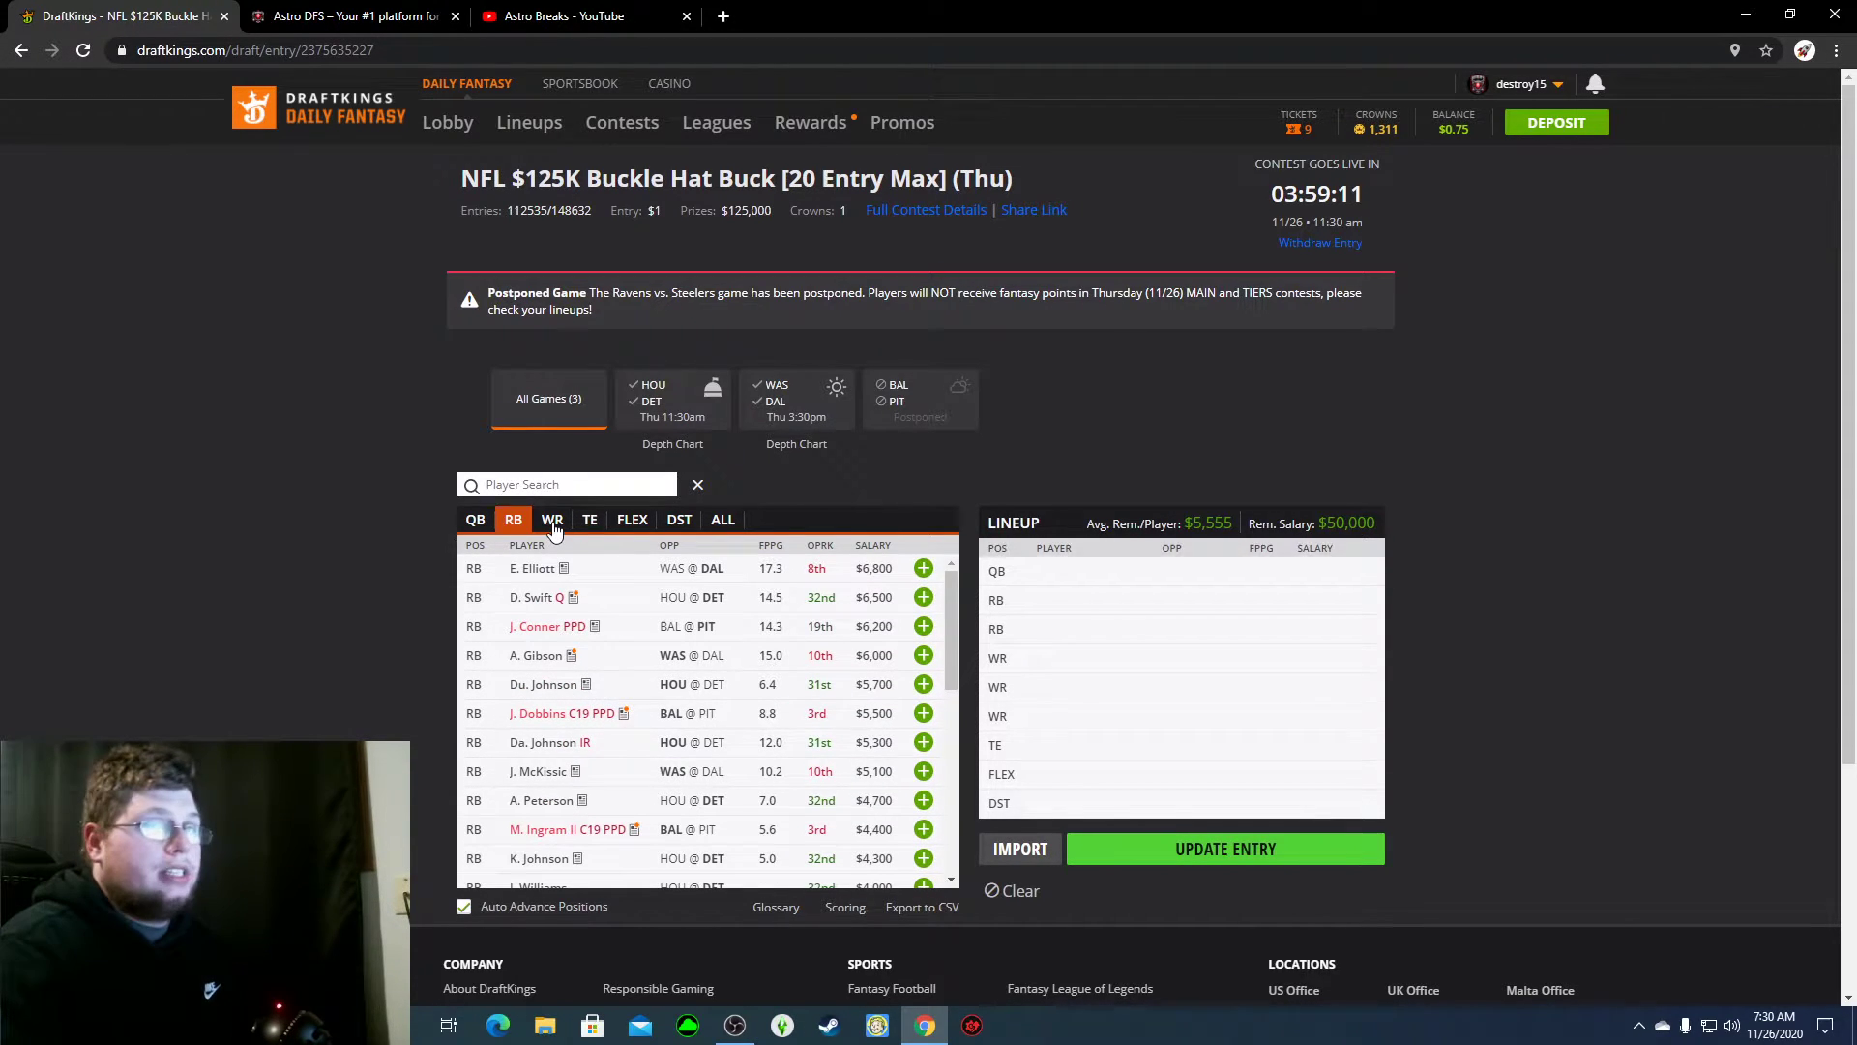
{"action": "scroll", "coordinate": [602, 684], "scroll_direction": "down", "scroll_amount": 1}
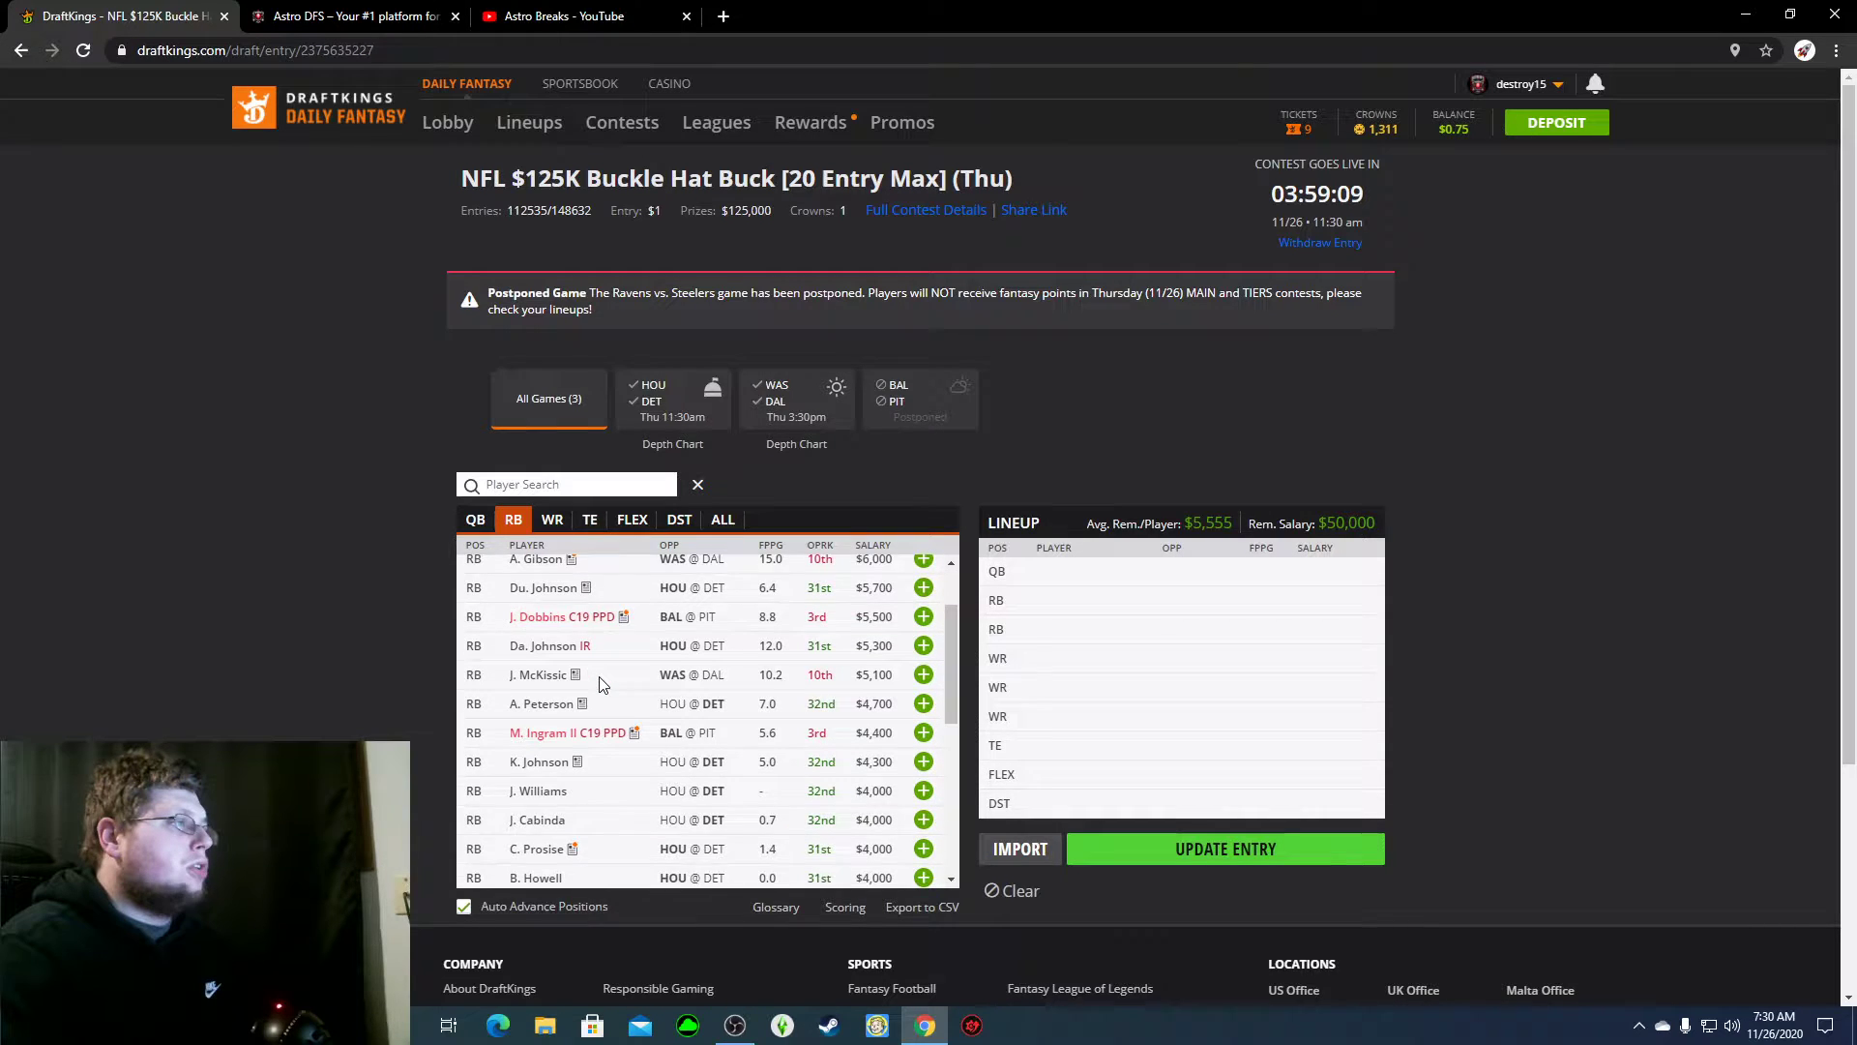
{"action": "scroll", "coordinate": [602, 684], "scroll_direction": "up", "scroll_amount": 1}
{"action": "scroll", "coordinate": [597, 799], "scroll_direction": "down", "scroll_amount": 1}
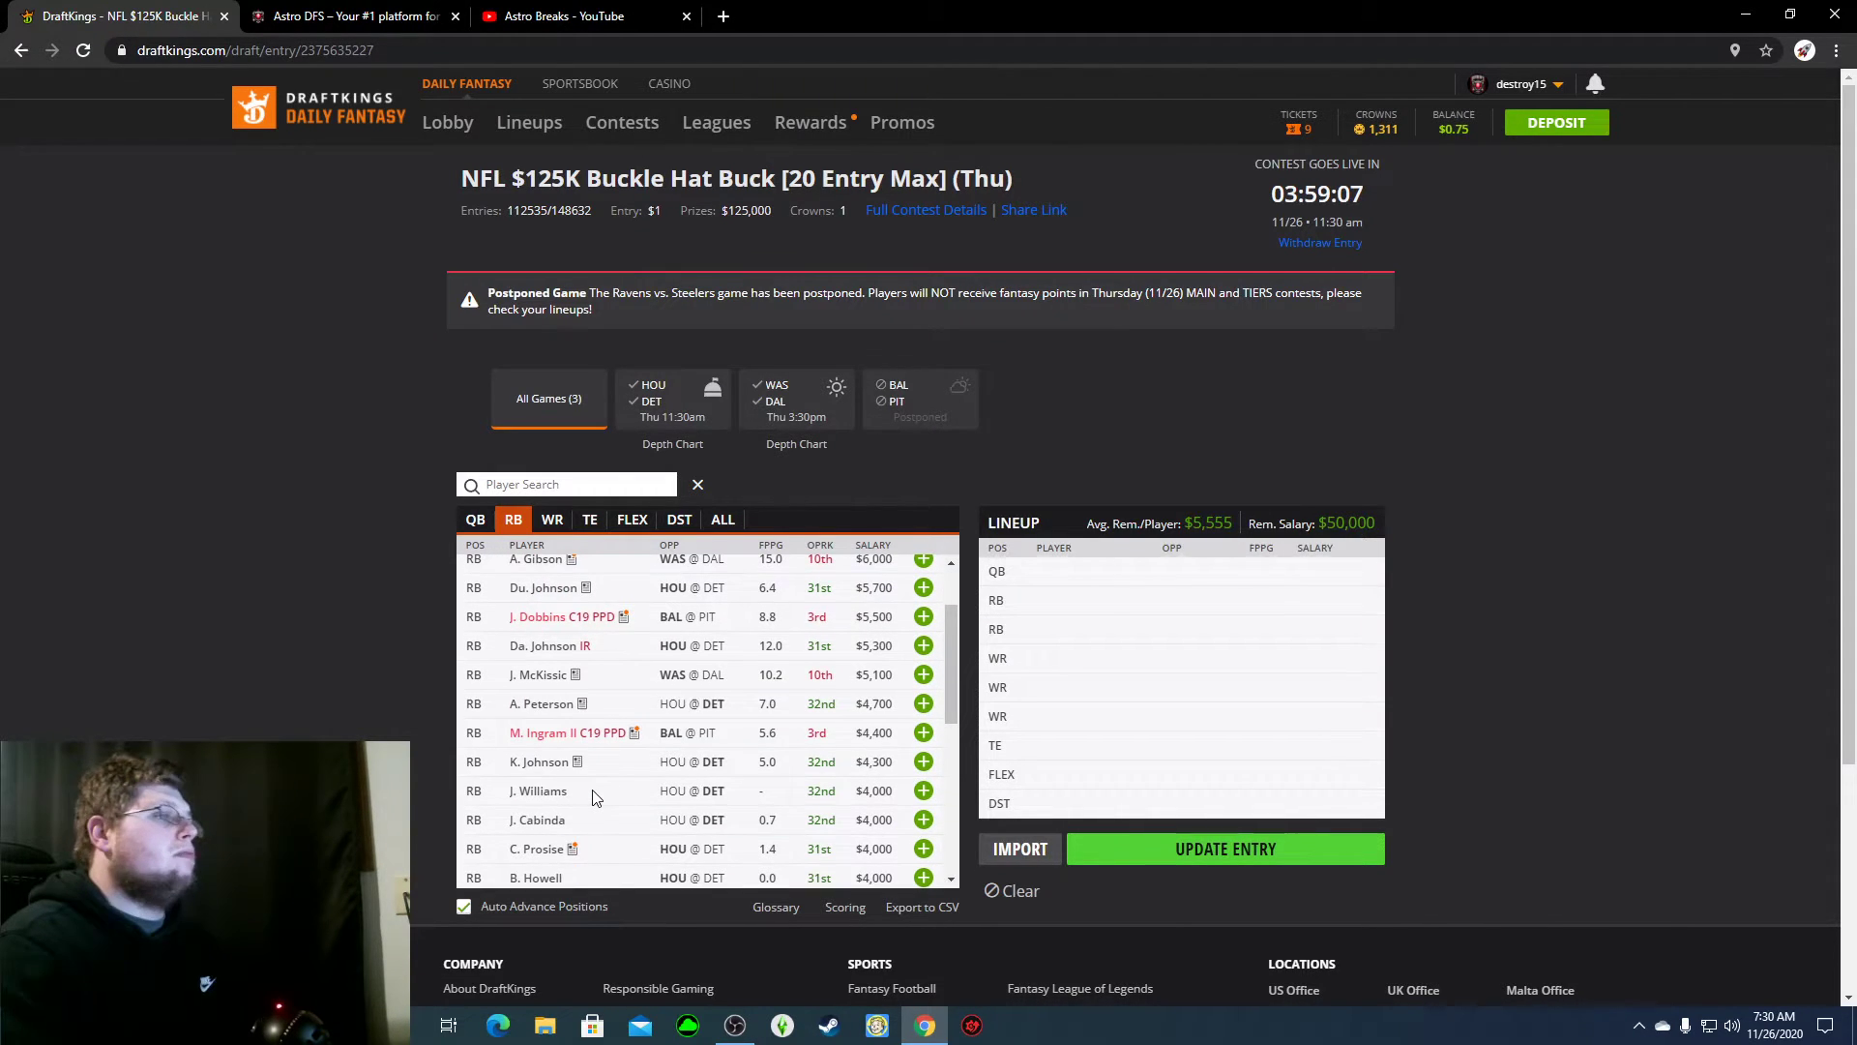
Step: Switch the player pool to wide receivers and browse through the list
{"action": "left_click", "coordinate": [551, 519]}
{"action": "scroll", "coordinate": [609, 692], "scroll_direction": "up", "scroll_amount": 1}
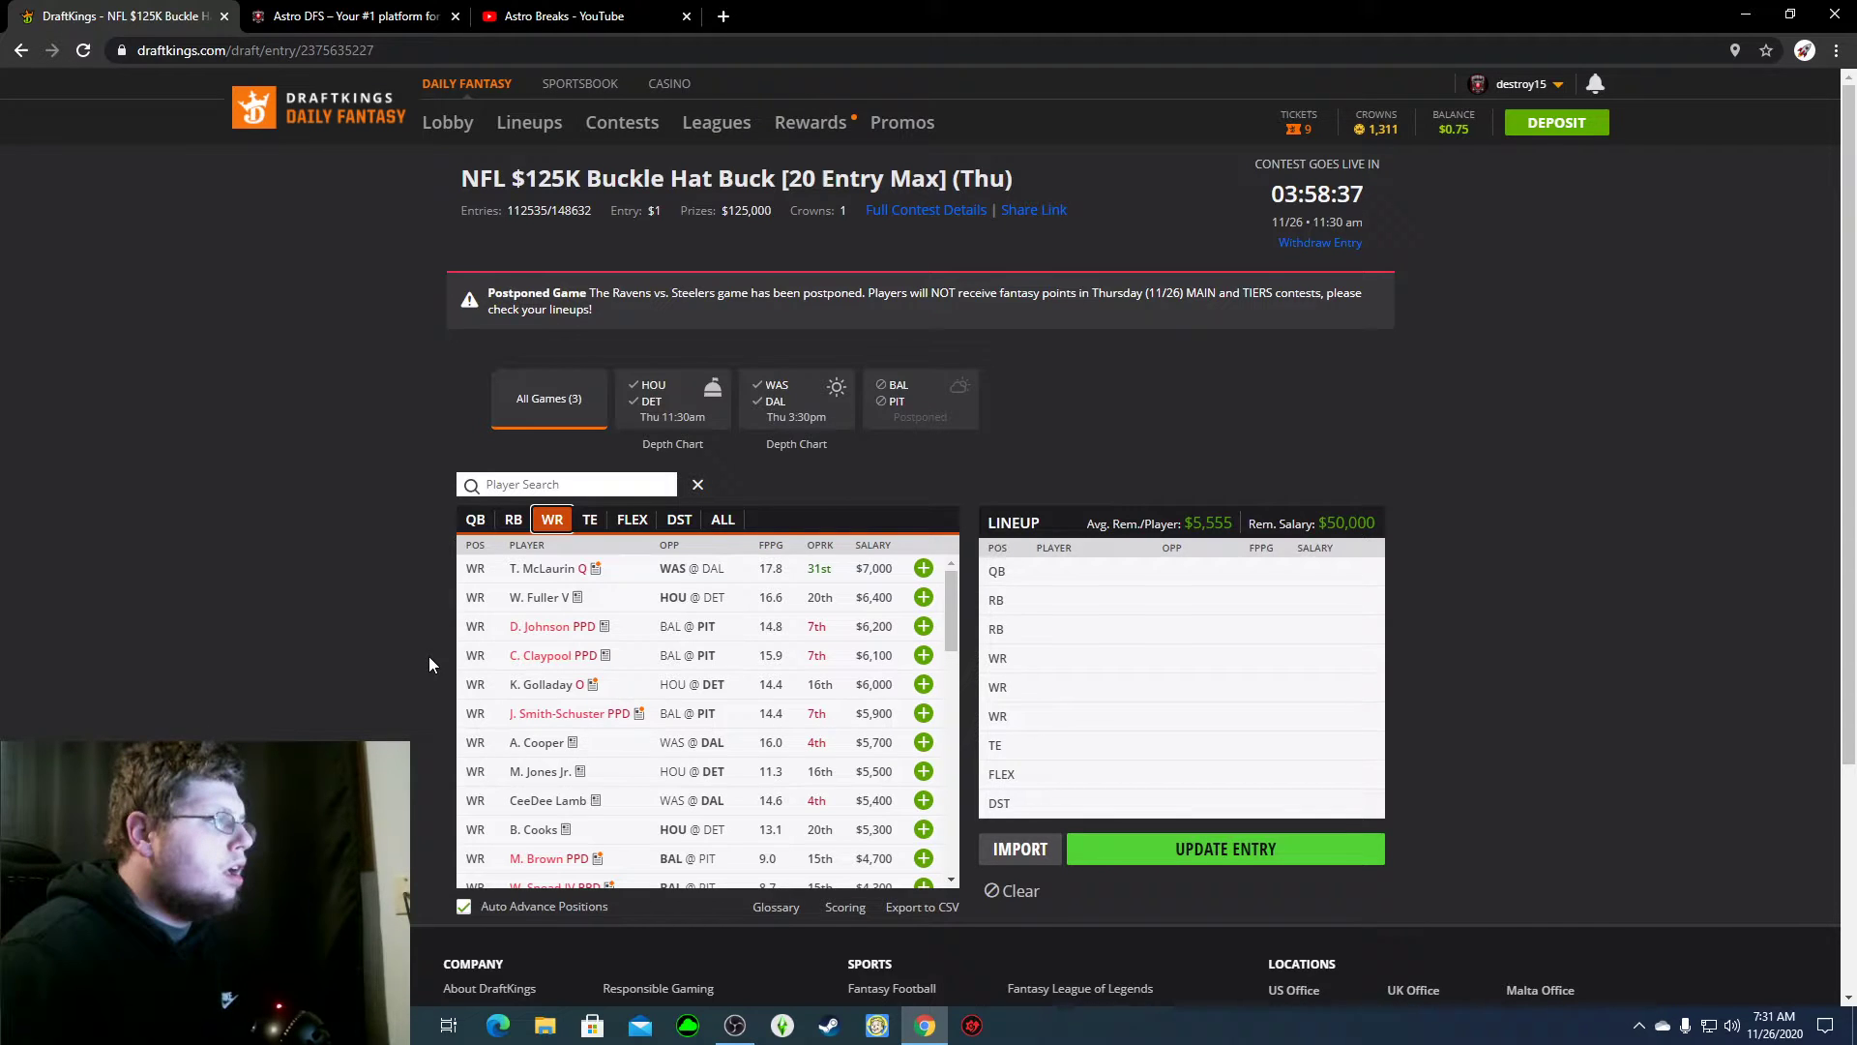
{"action": "scroll", "coordinate": [570, 709], "scroll_direction": "down", "scroll_amount": 1}
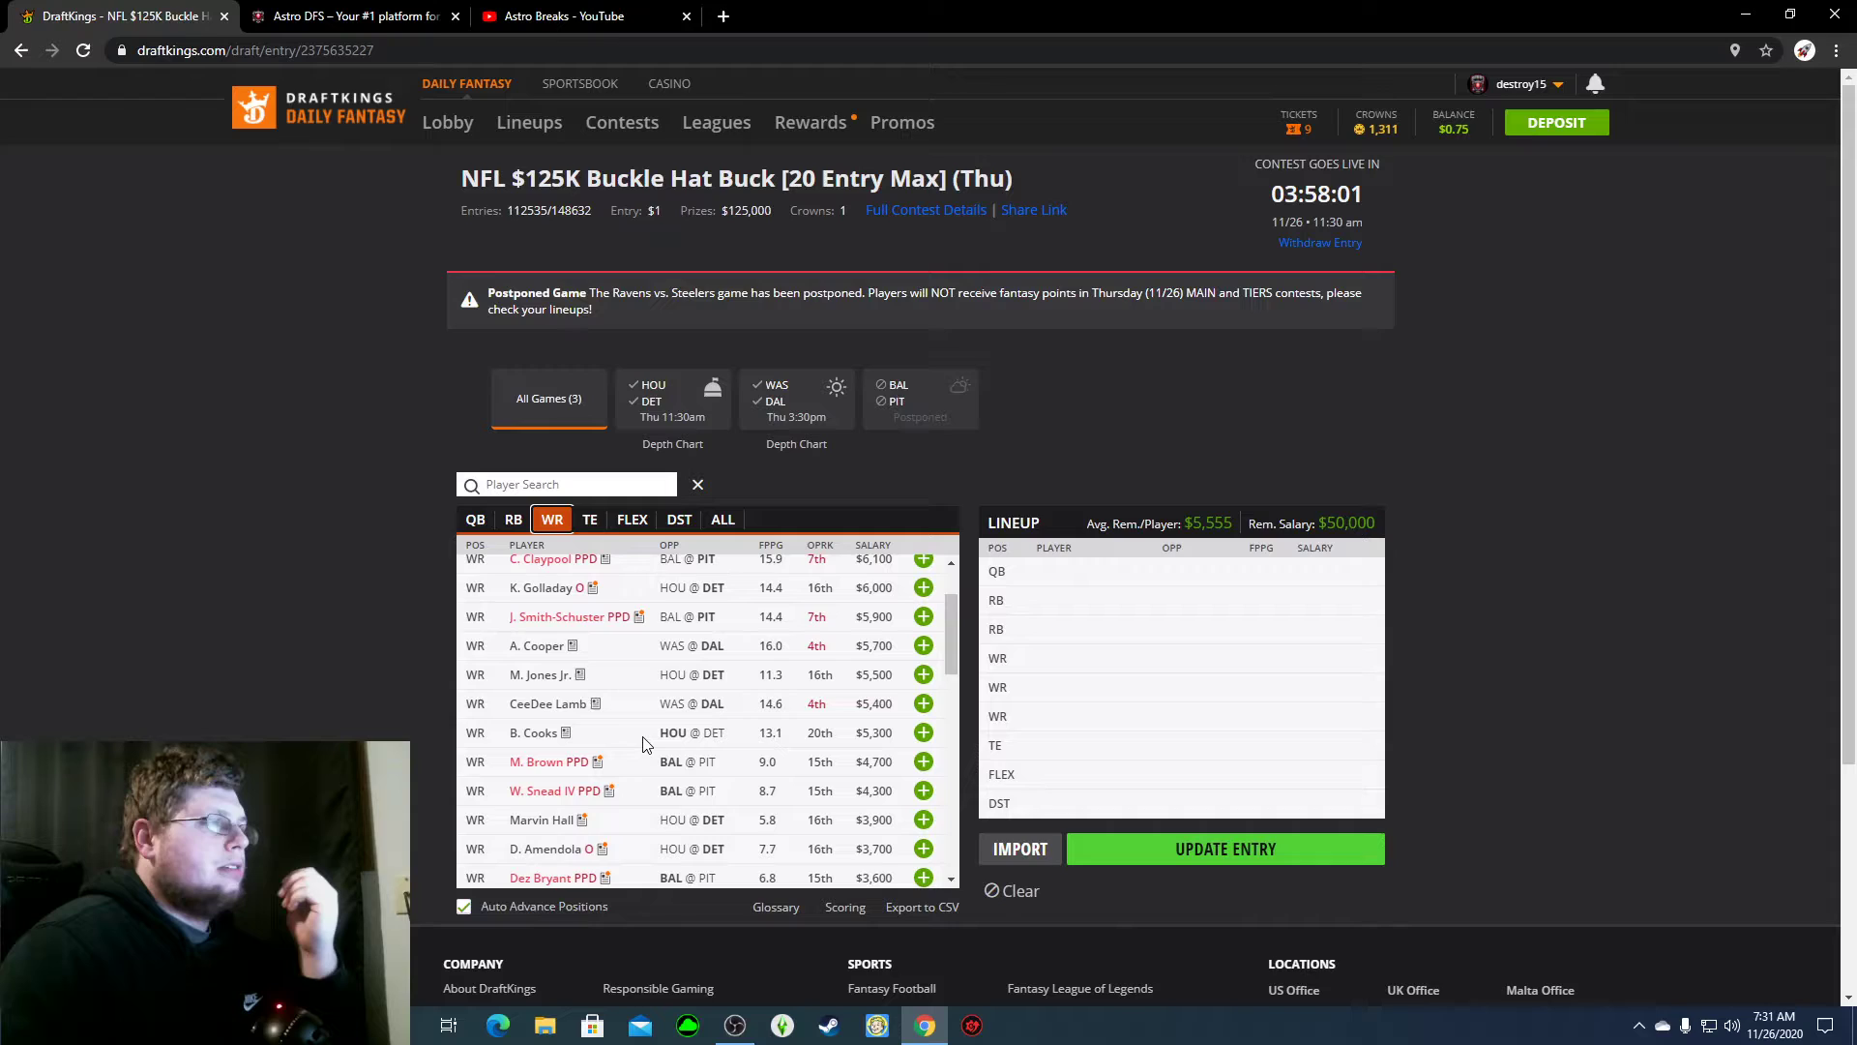
{"action": "scroll", "coordinate": [646, 743], "scroll_direction": "down", "scroll_amount": 2}
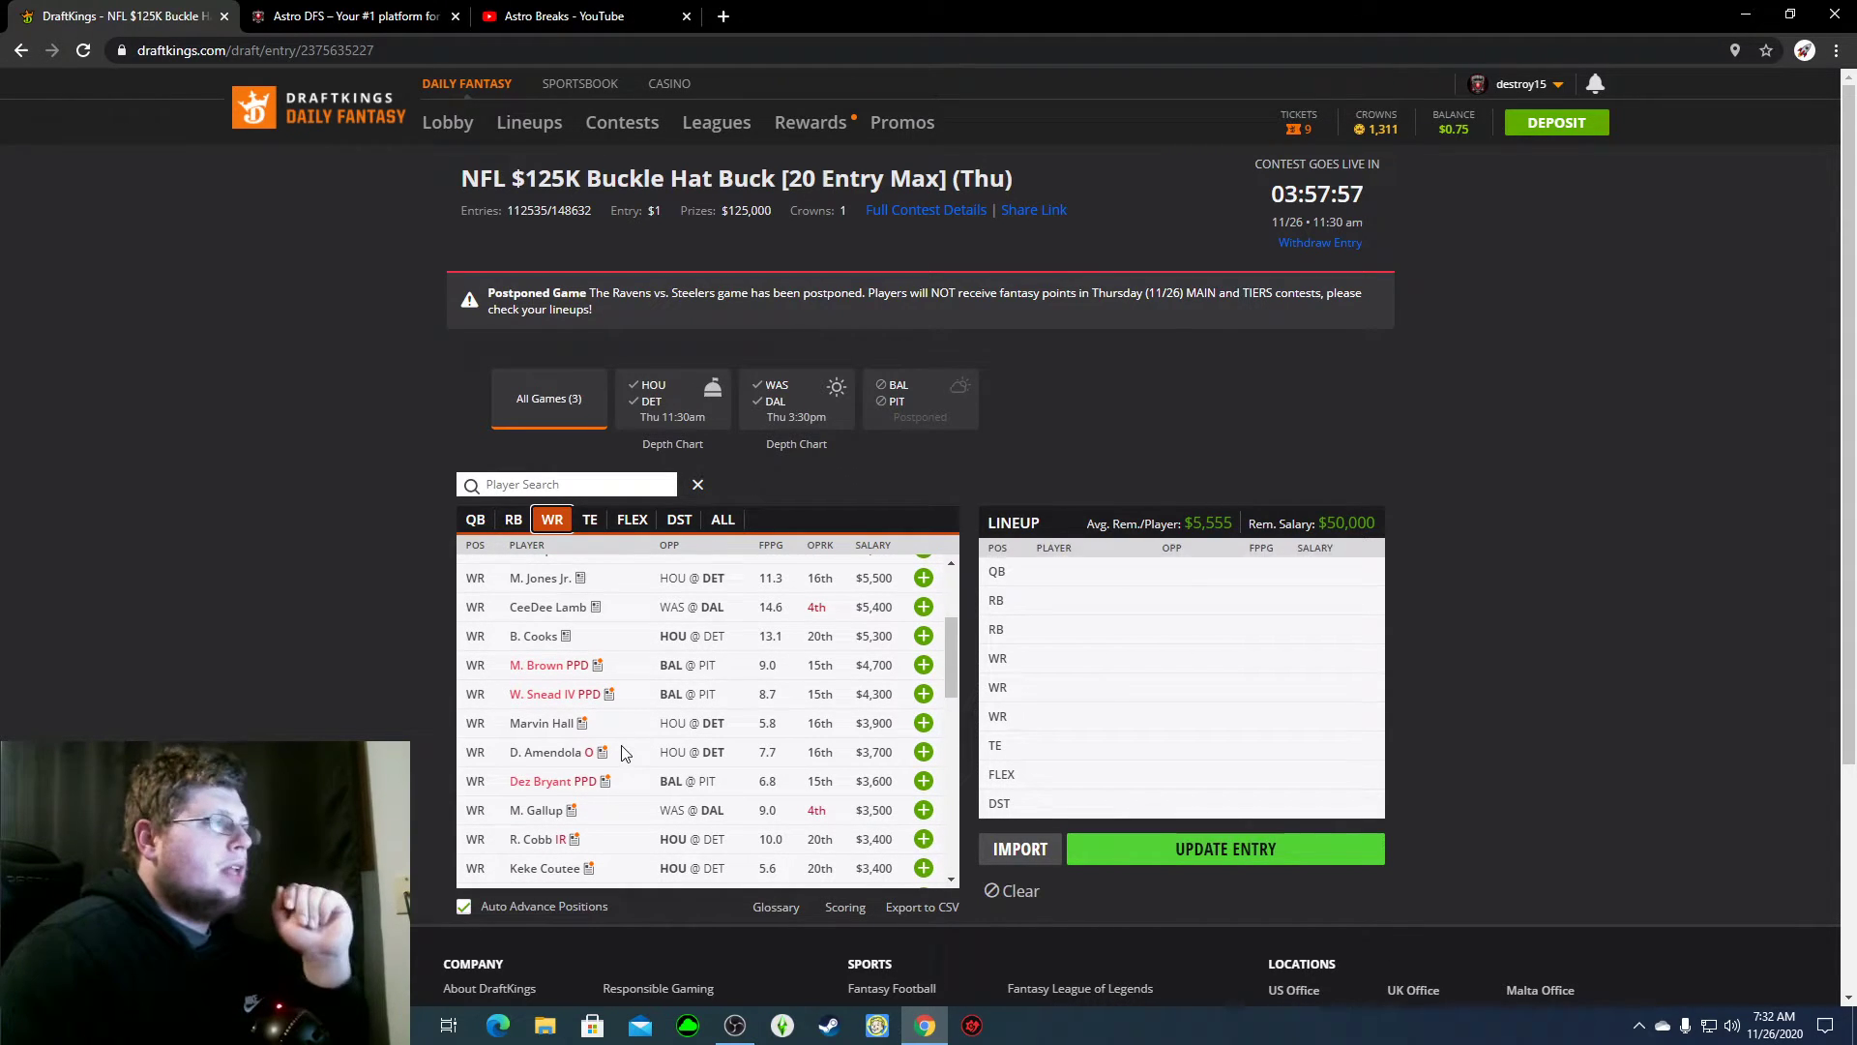
Step: Check Marvin Hall's player card and game log, then close it
{"action": "left_click", "coordinate": [541, 724]}
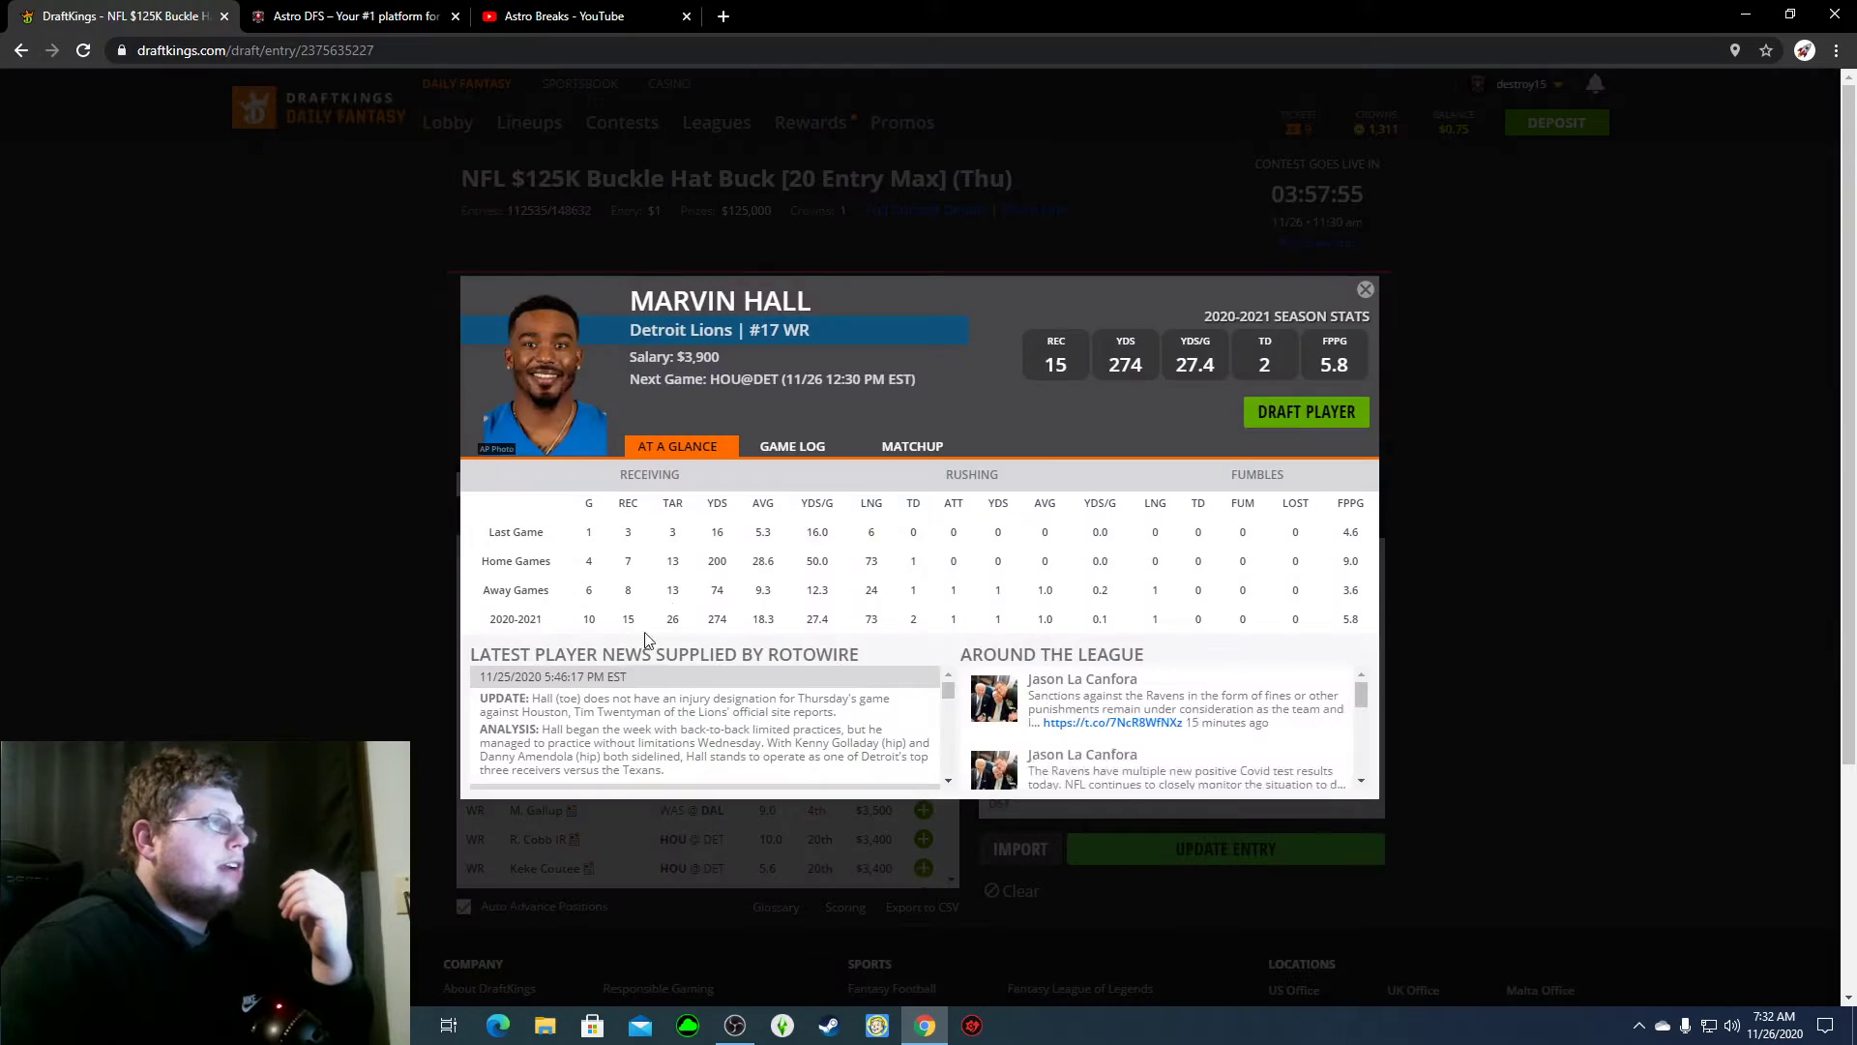
{"action": "left_click", "coordinate": [774, 455]}
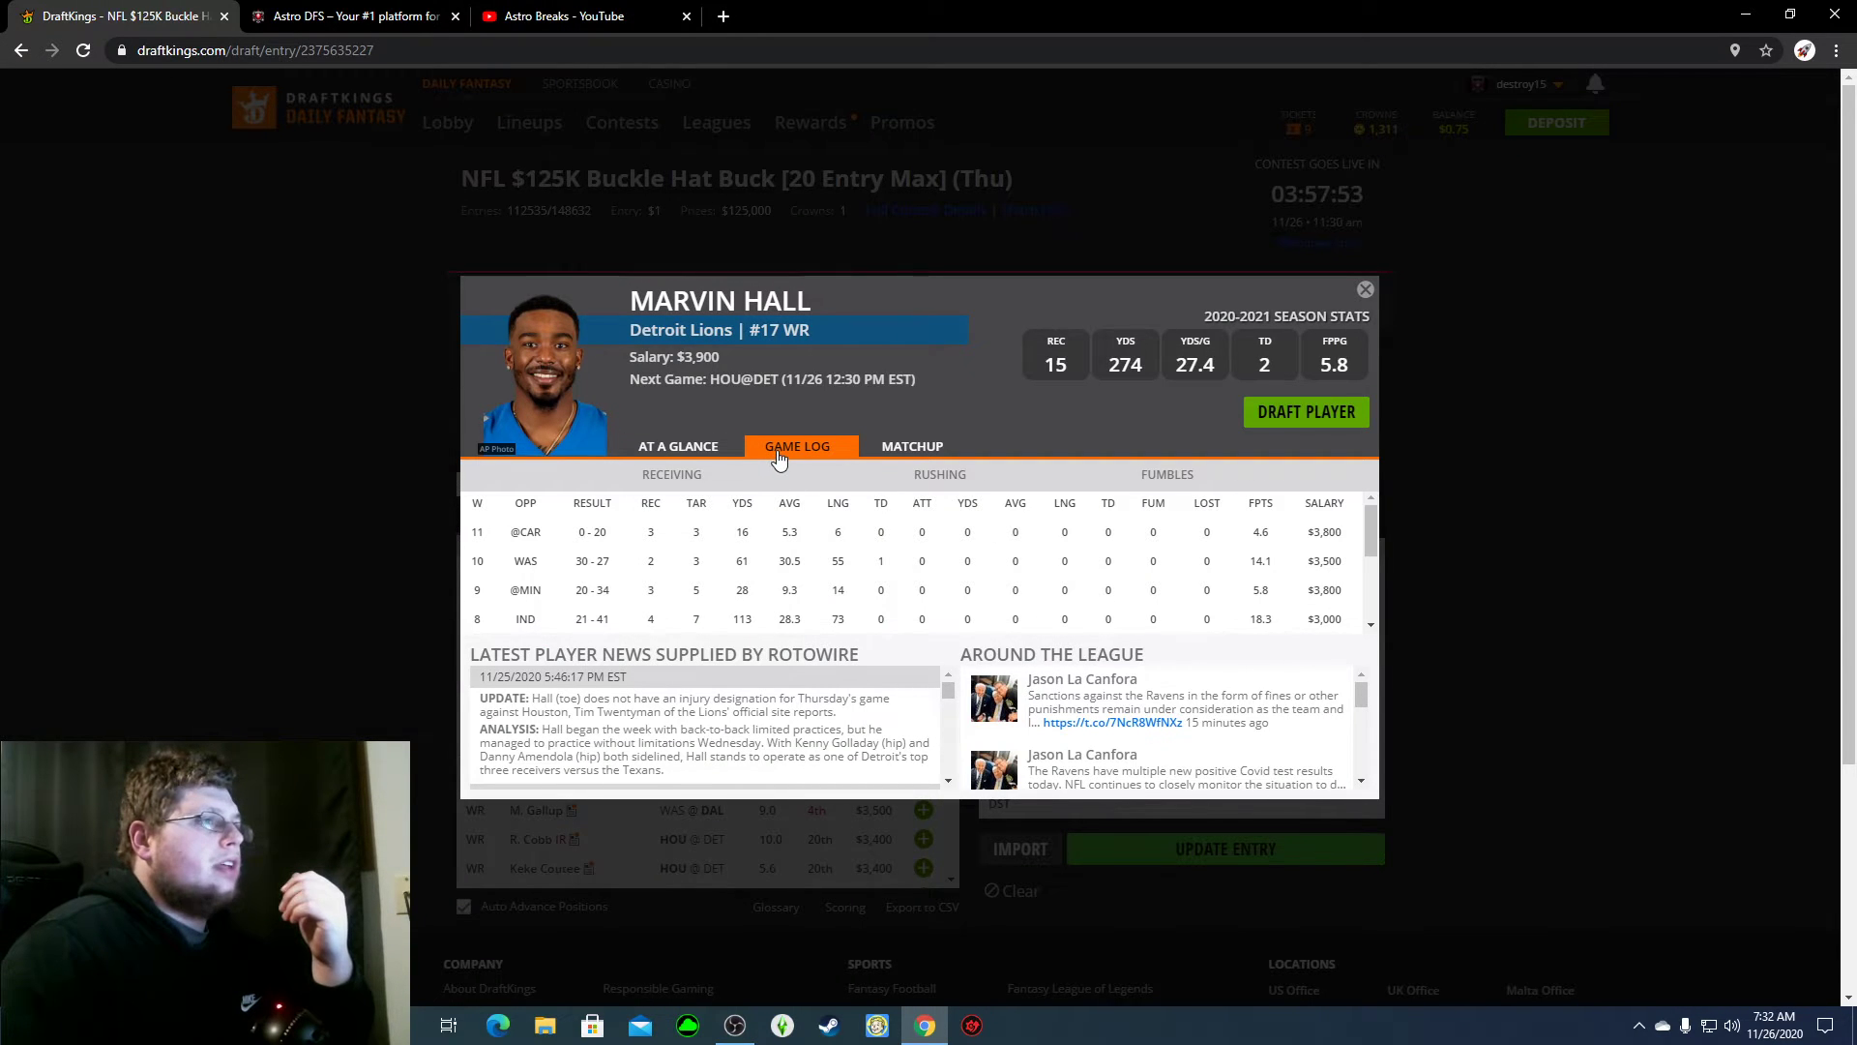
{"action": "scroll", "coordinate": [793, 536], "scroll_direction": "down", "scroll_amount": 1}
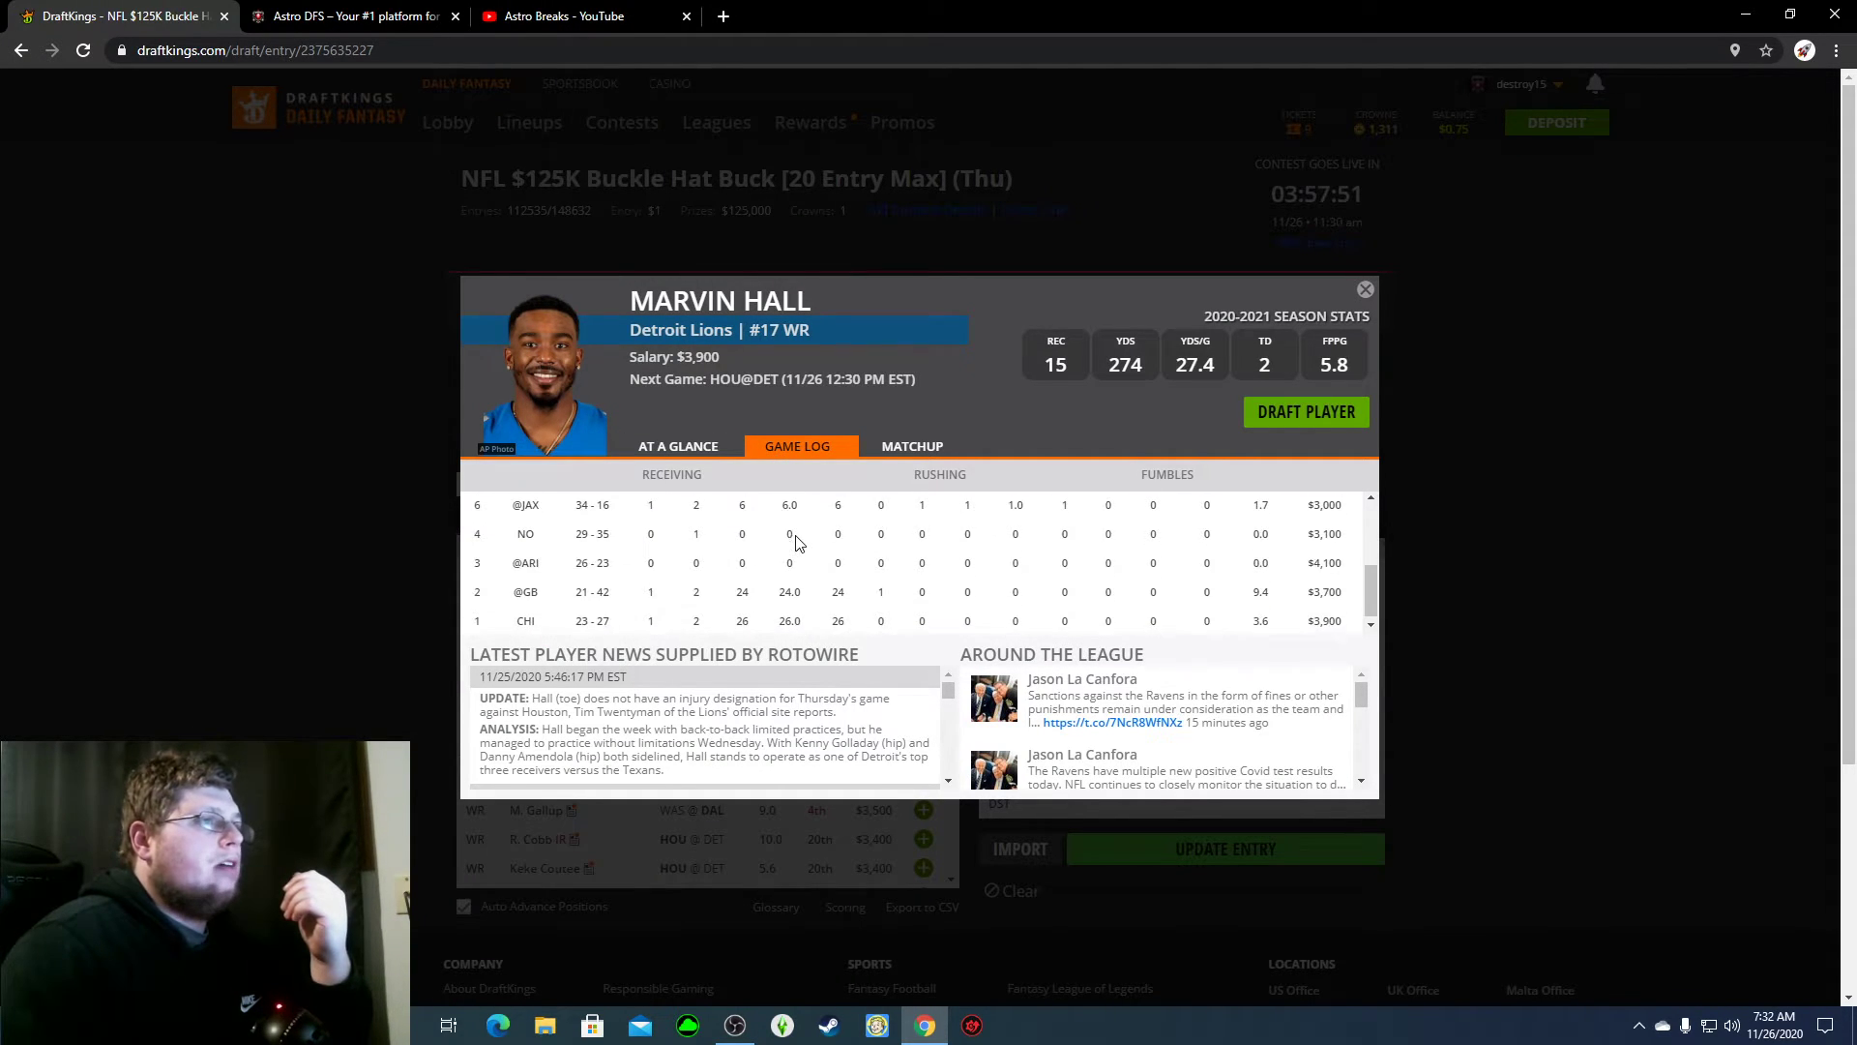
{"action": "scroll", "coordinate": [791, 538], "scroll_direction": "up", "scroll_amount": 1}
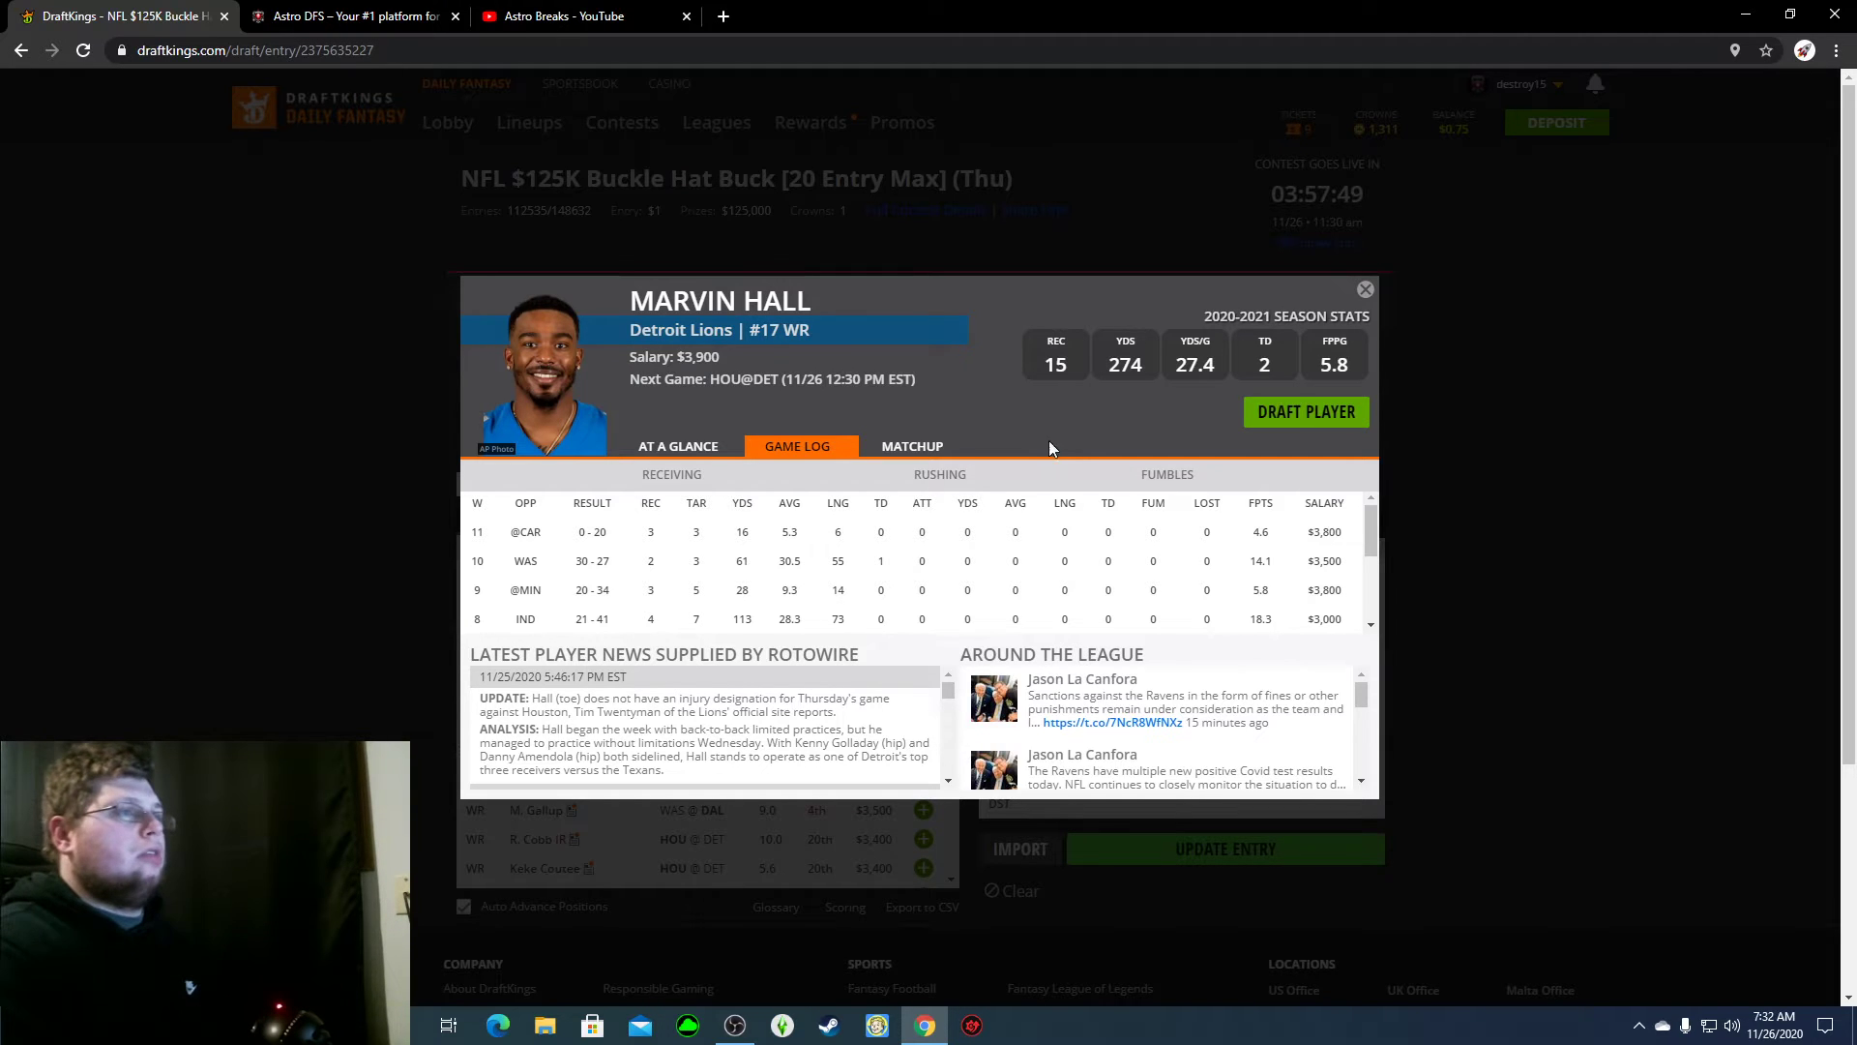
{"action": "left_click", "coordinate": [1364, 290]}
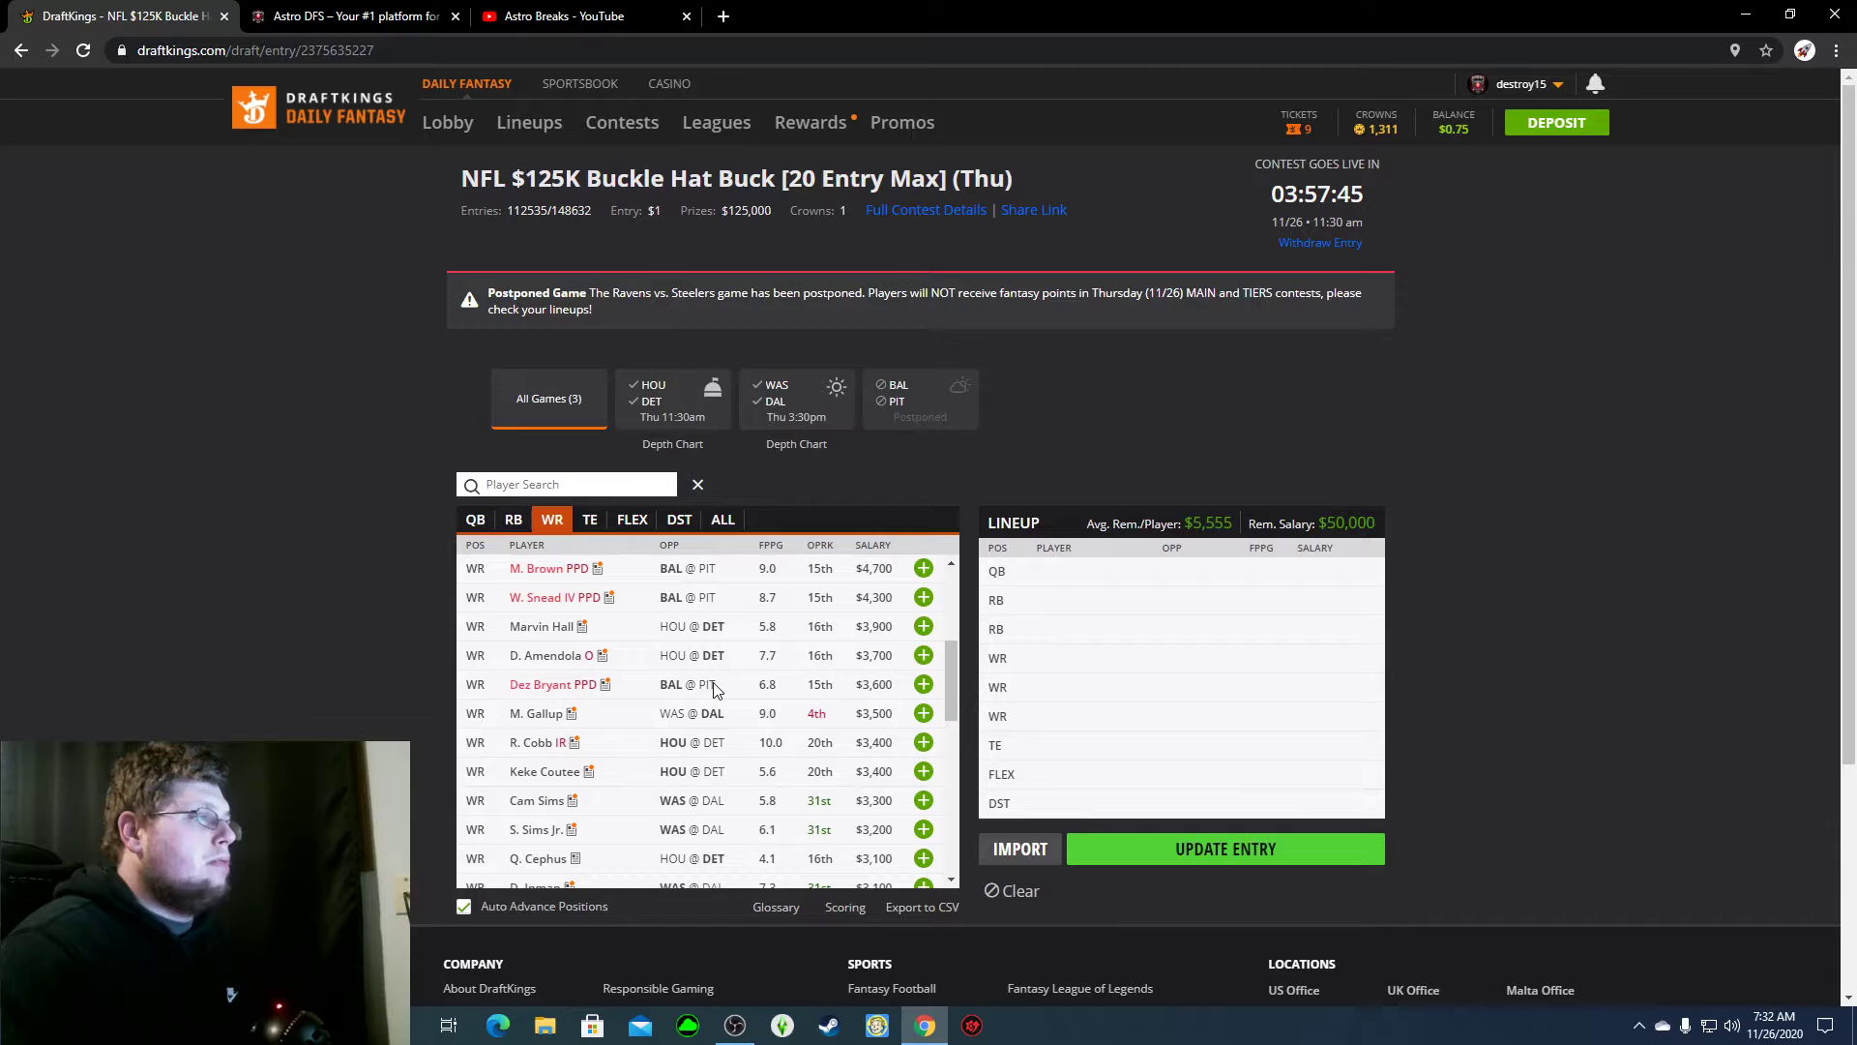
Step: Review Mohamed Sanu's player card, close it, and browse the wide receiver list
{"action": "scroll", "coordinate": [664, 689], "scroll_direction": "down", "scroll_amount": 1}
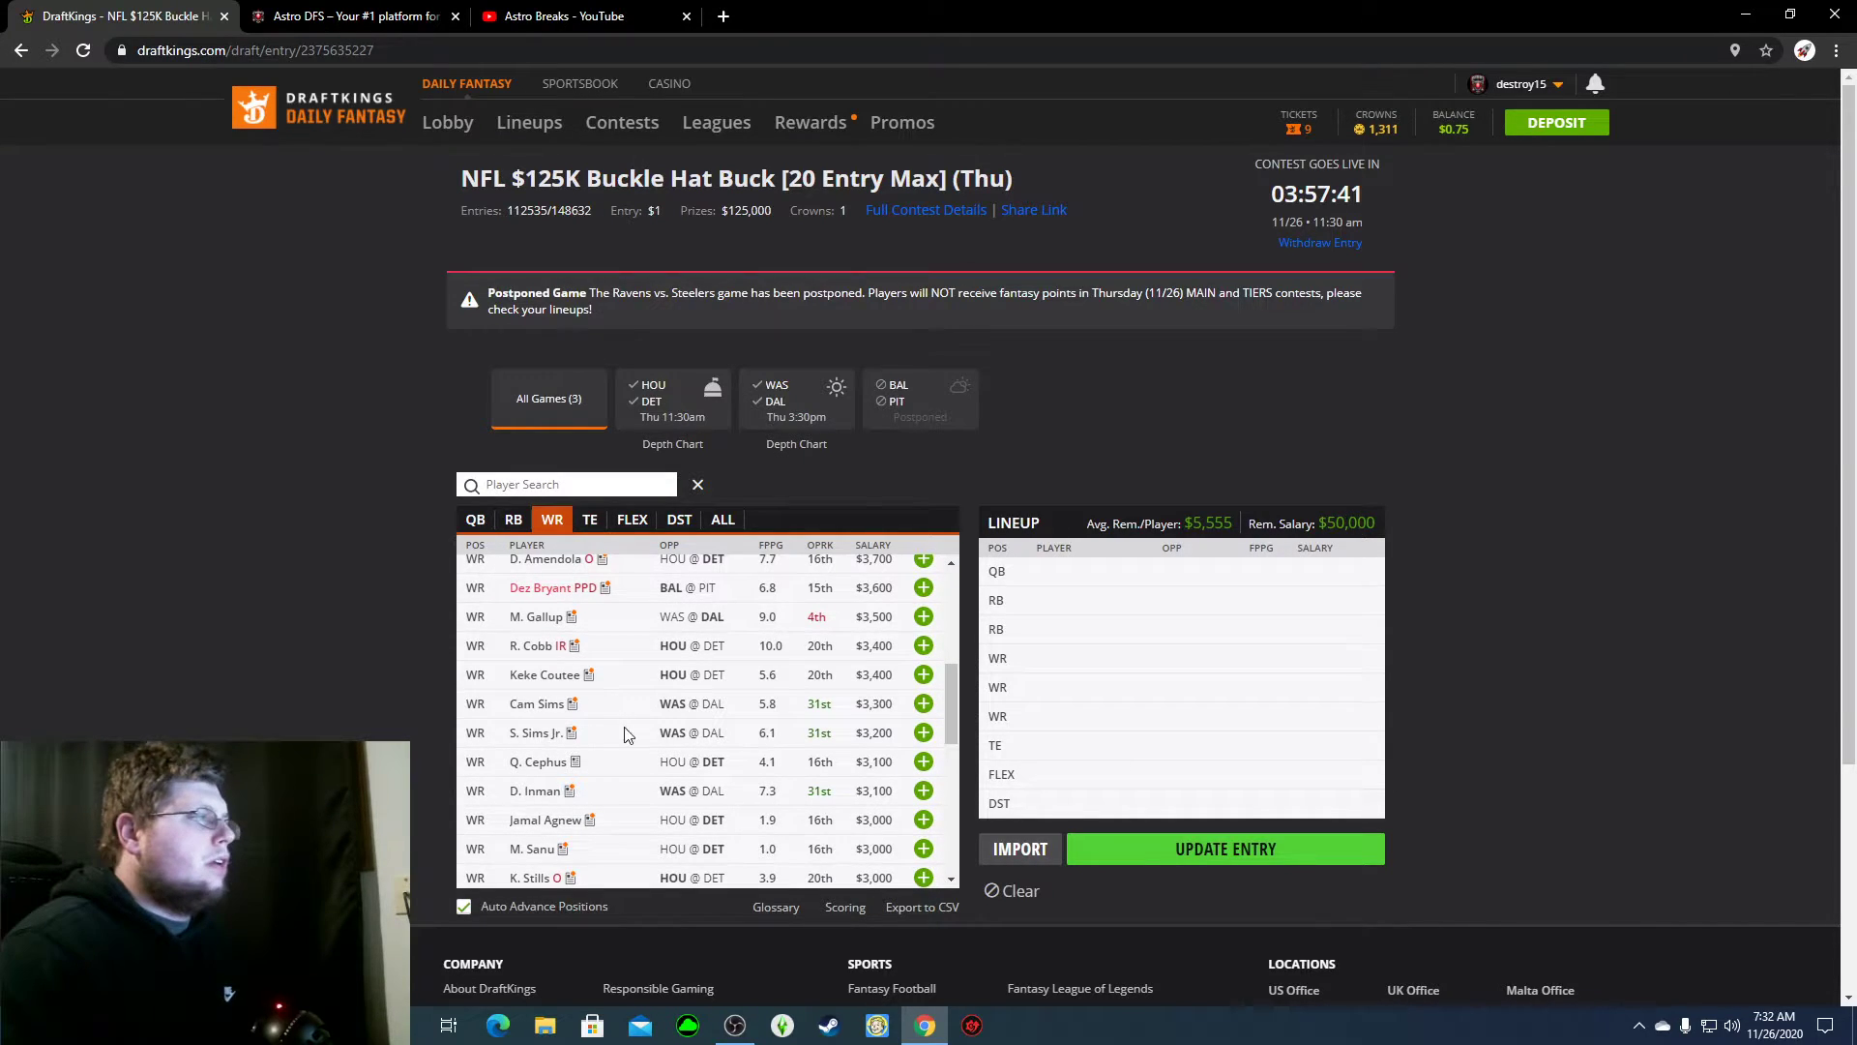
{"action": "left_click", "coordinate": [538, 852]}
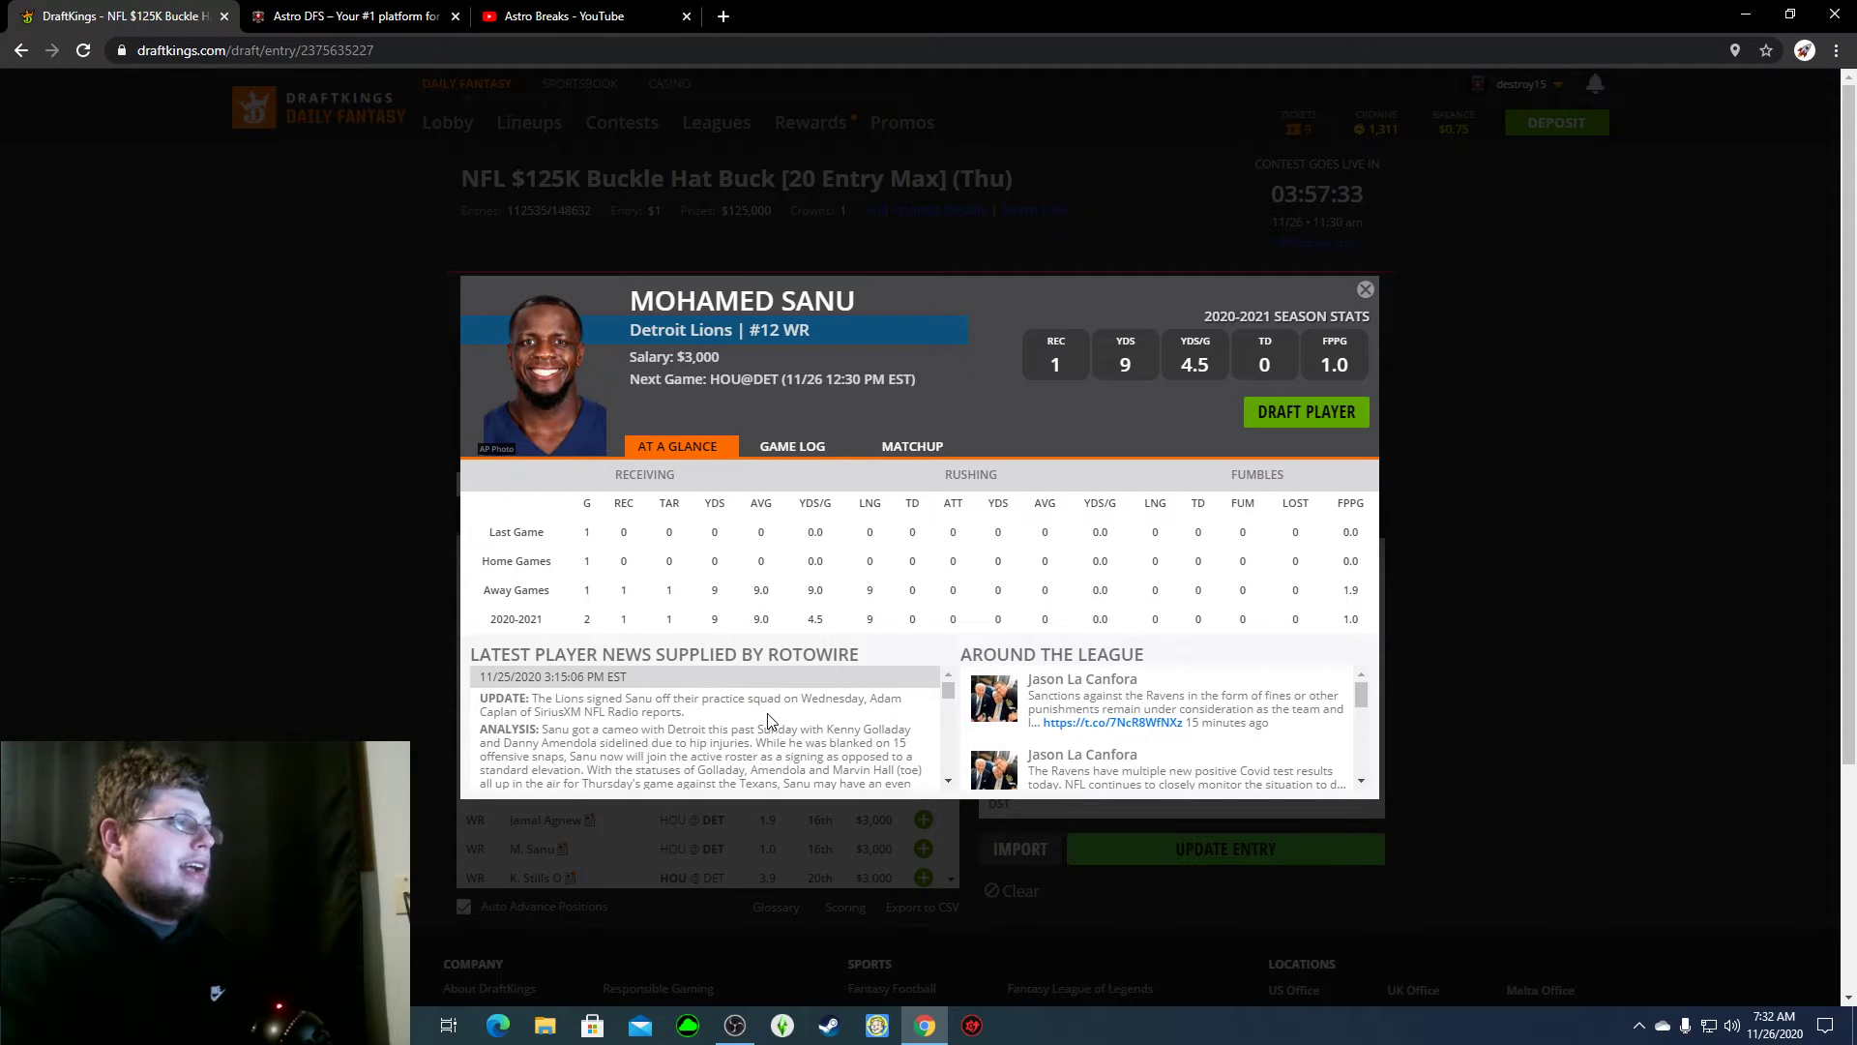
{"action": "scroll", "coordinate": [768, 716], "scroll_direction": "down", "scroll_amount": 3}
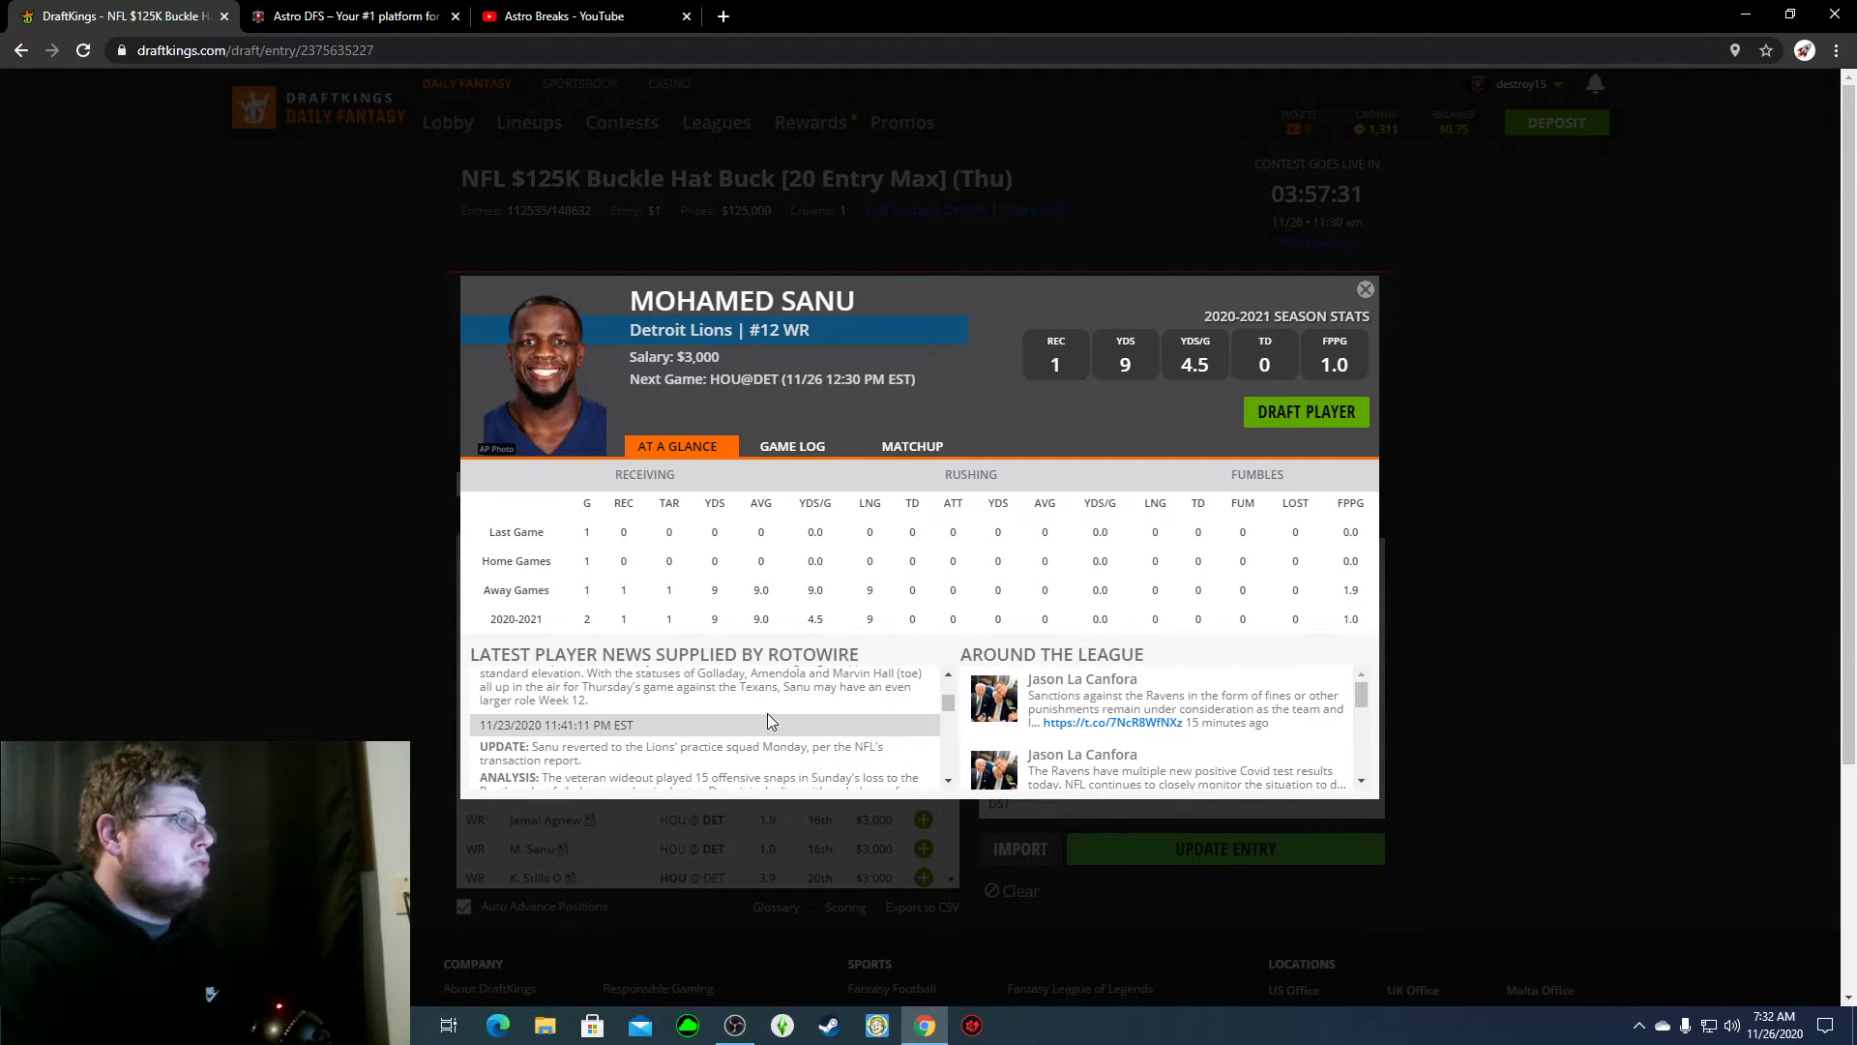
{"action": "scroll", "coordinate": [768, 716], "scroll_direction": "up", "scroll_amount": 3}
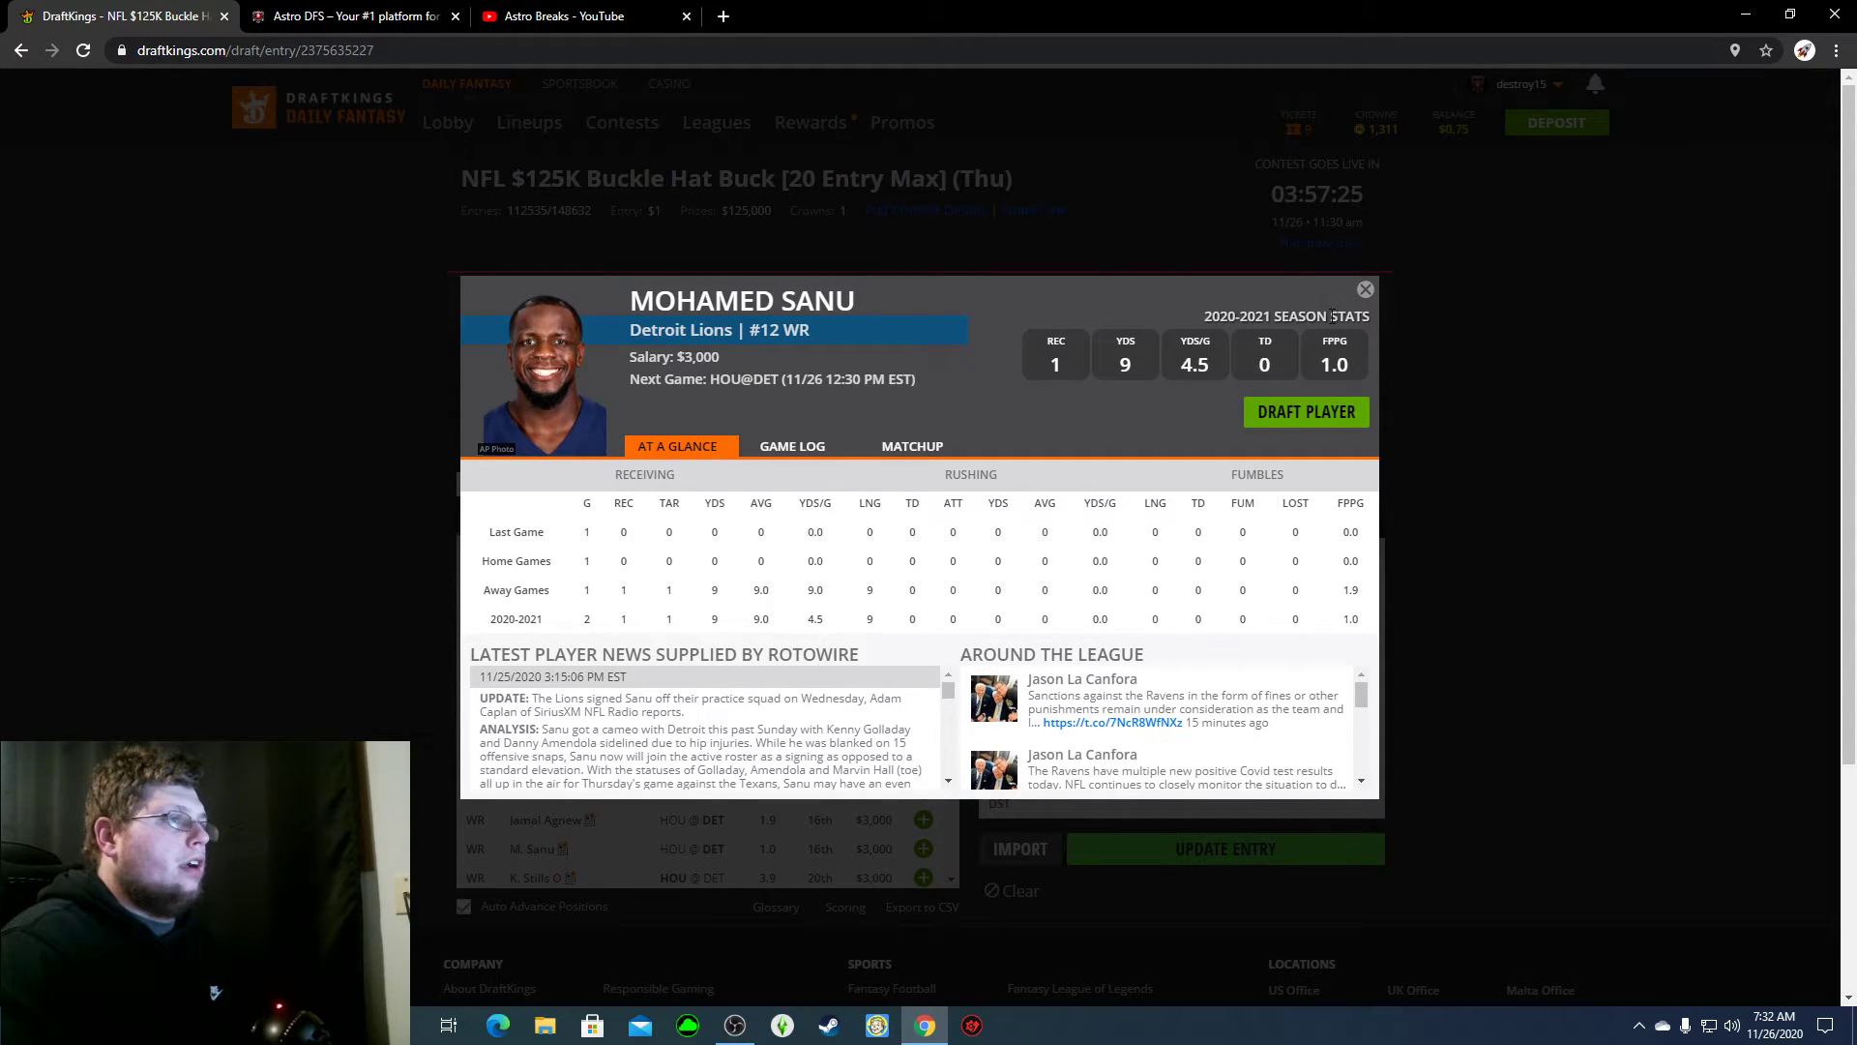
{"action": "left_click", "coordinate": [1357, 291]}
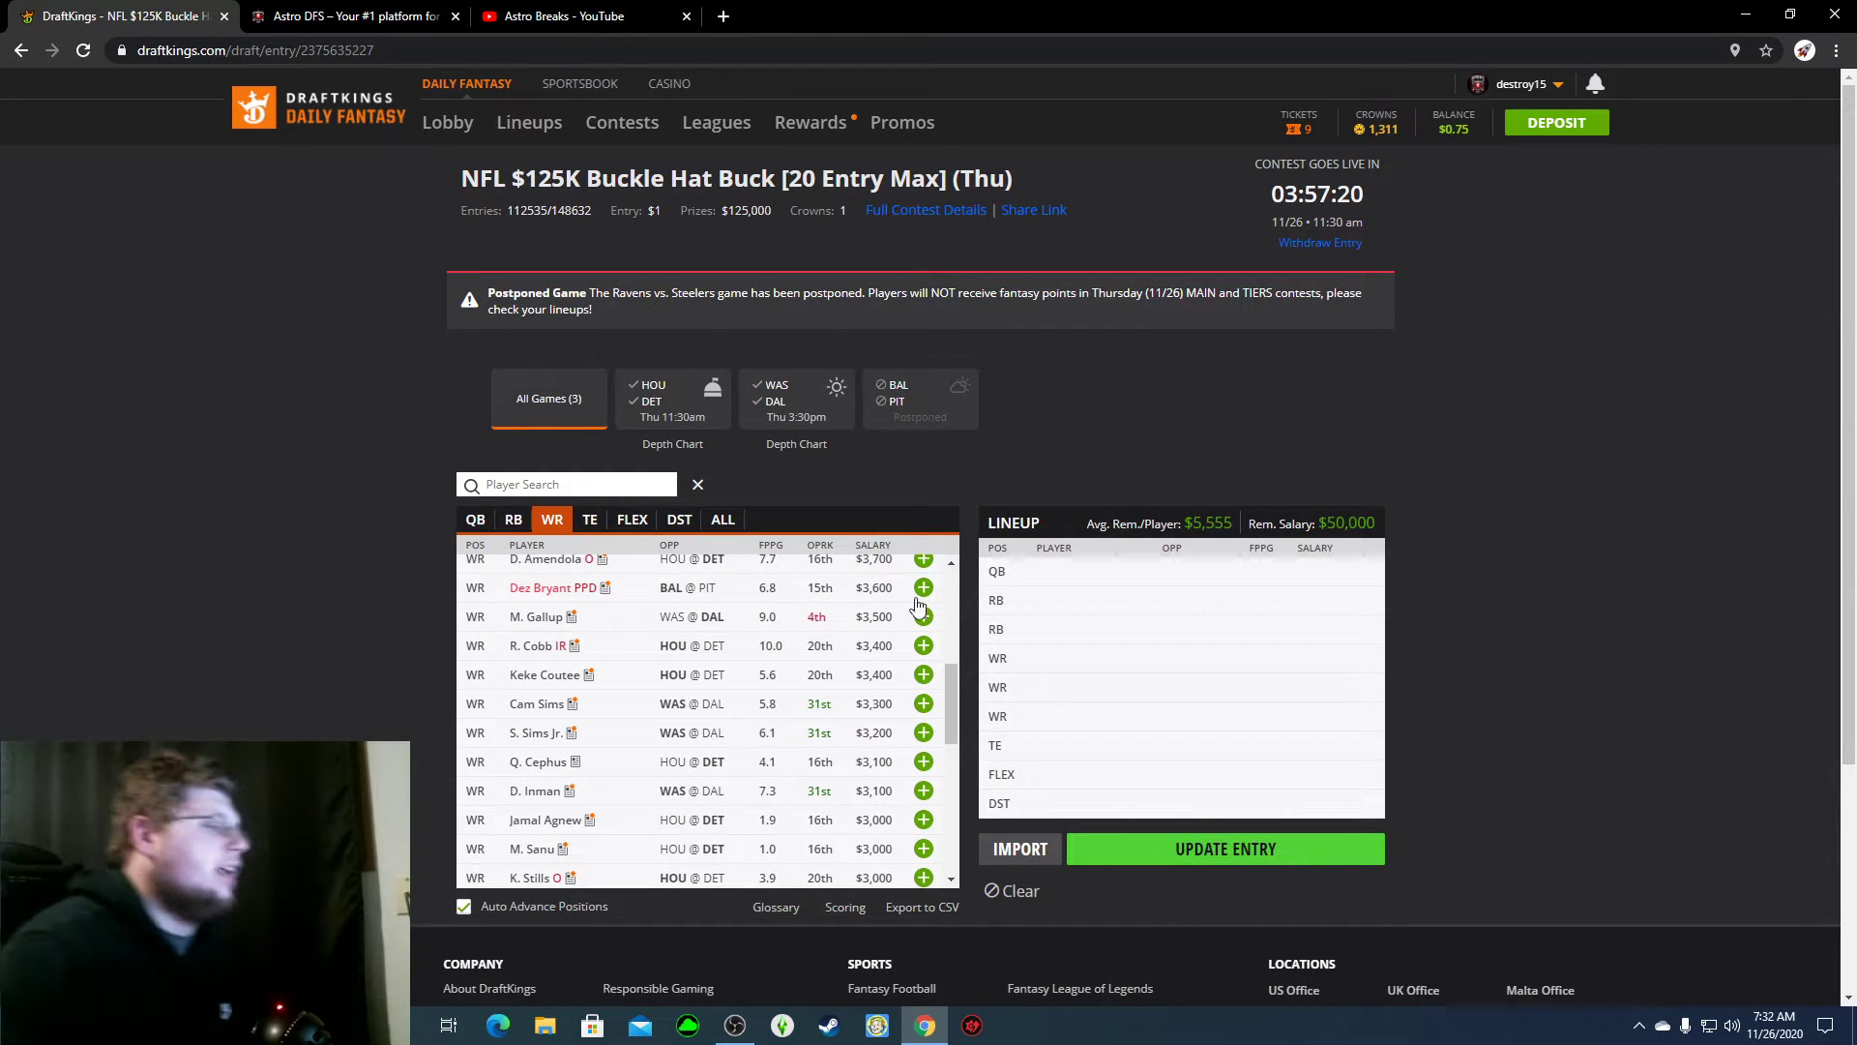
{"action": "scroll", "coordinate": [680, 670], "scroll_direction": "up", "scroll_amount": 2}
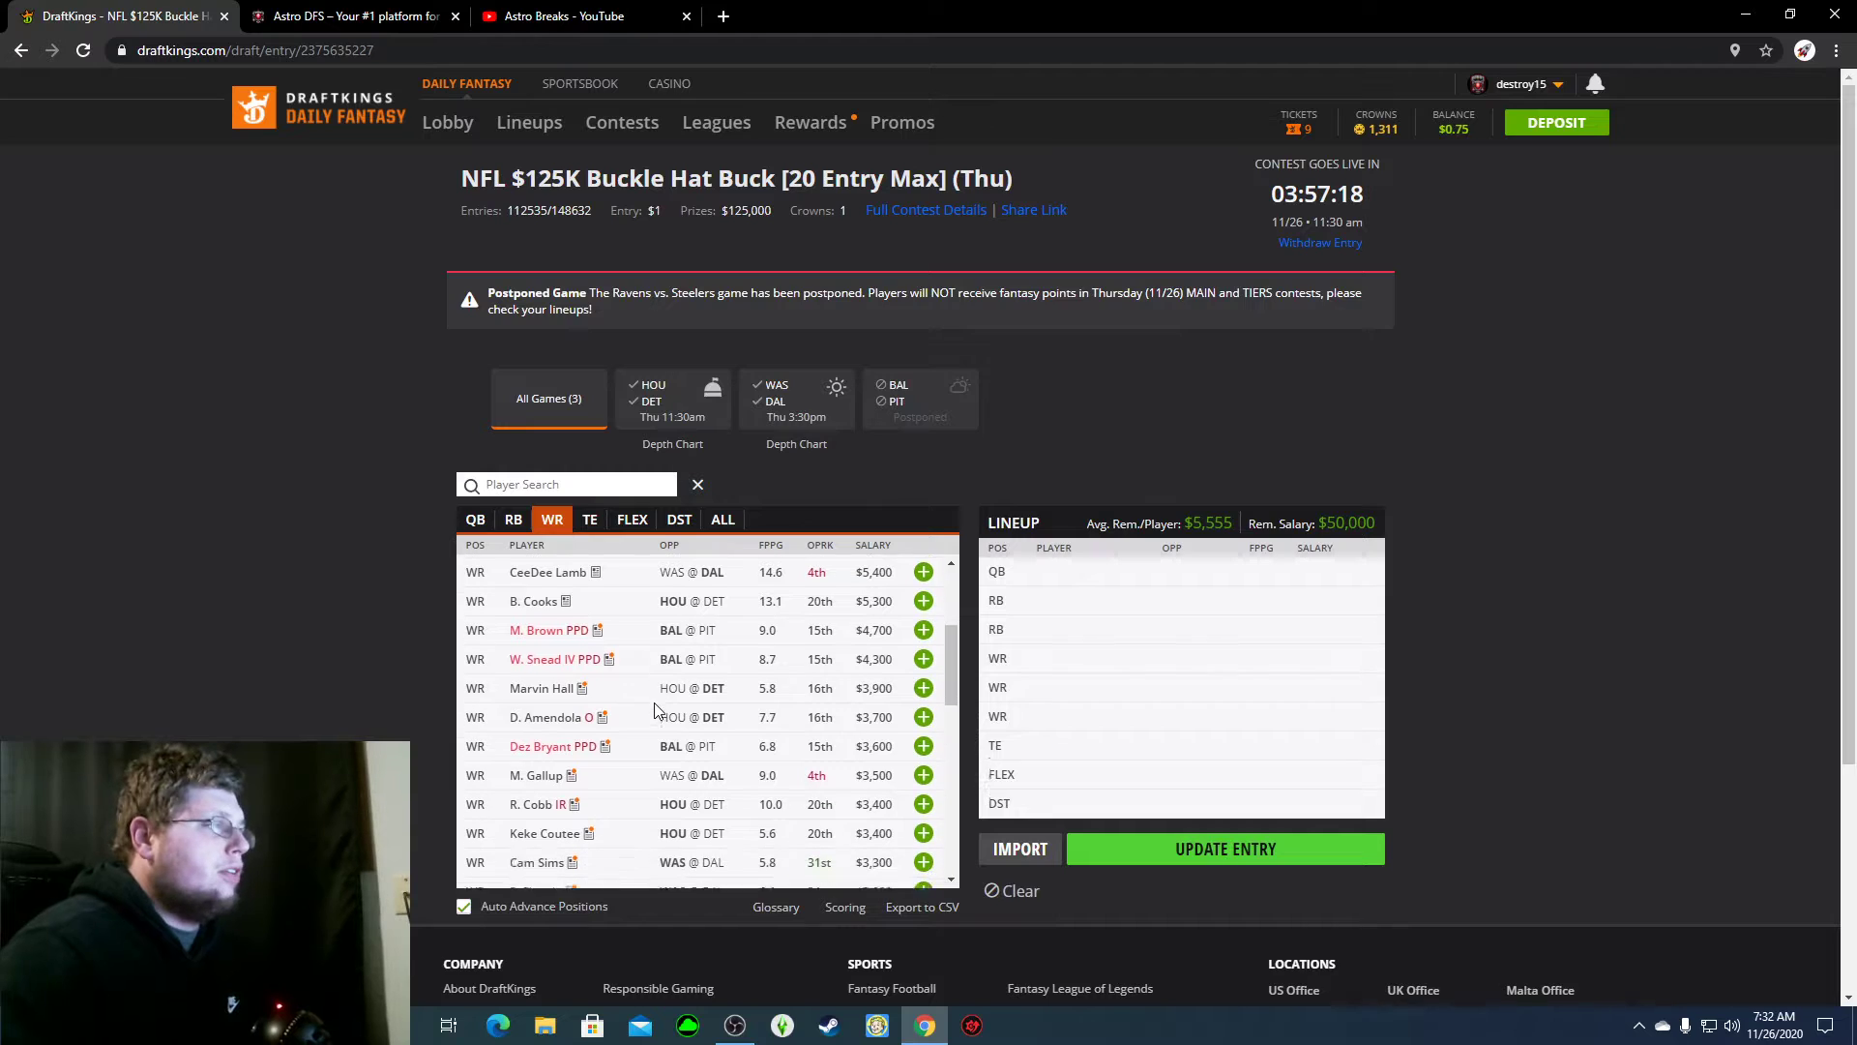
{"action": "scroll", "coordinate": [654, 703], "scroll_direction": "down", "scroll_amount": 1}
{"action": "scroll", "coordinate": [654, 711], "scroll_direction": "down", "scroll_amount": 1}
{"action": "scroll", "coordinate": [654, 711], "scroll_direction": "down", "scroll_amount": 1}
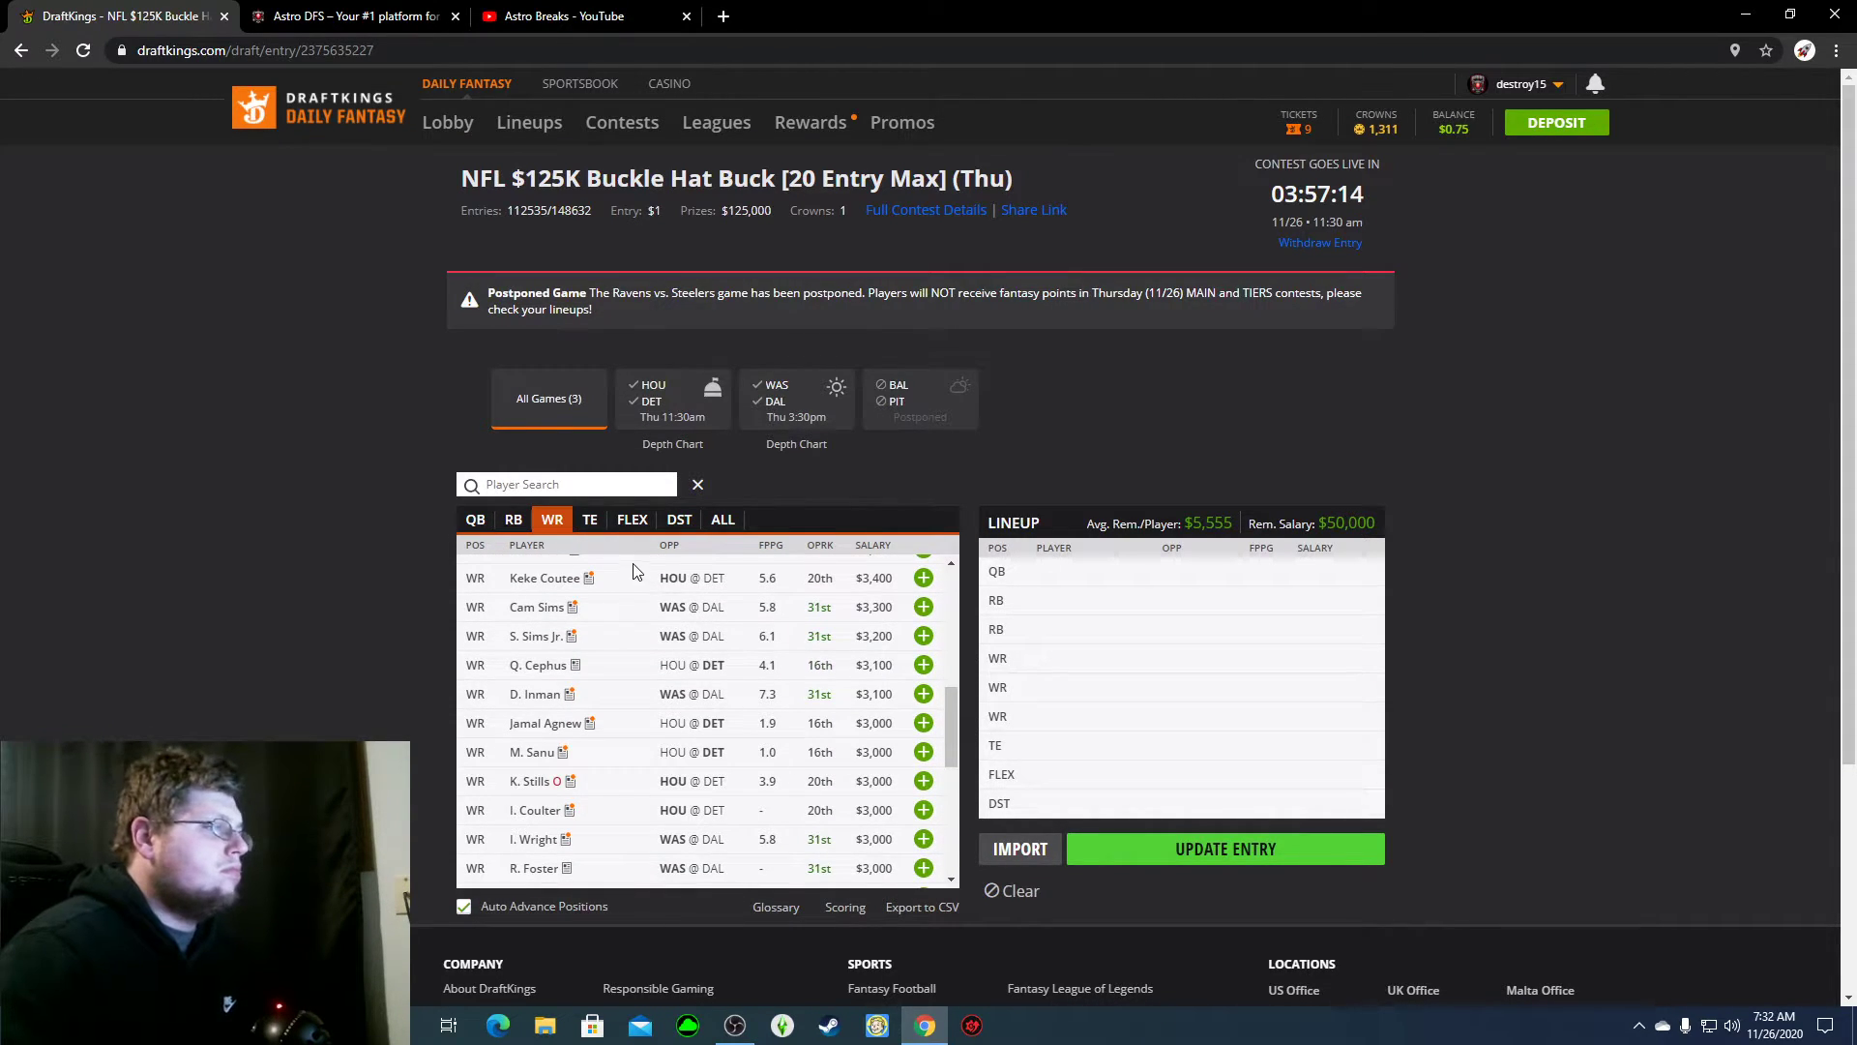
Step: Switch the player pool to tight ends, led by M. Andrews at $5,200
{"action": "left_click", "coordinate": [589, 519]}
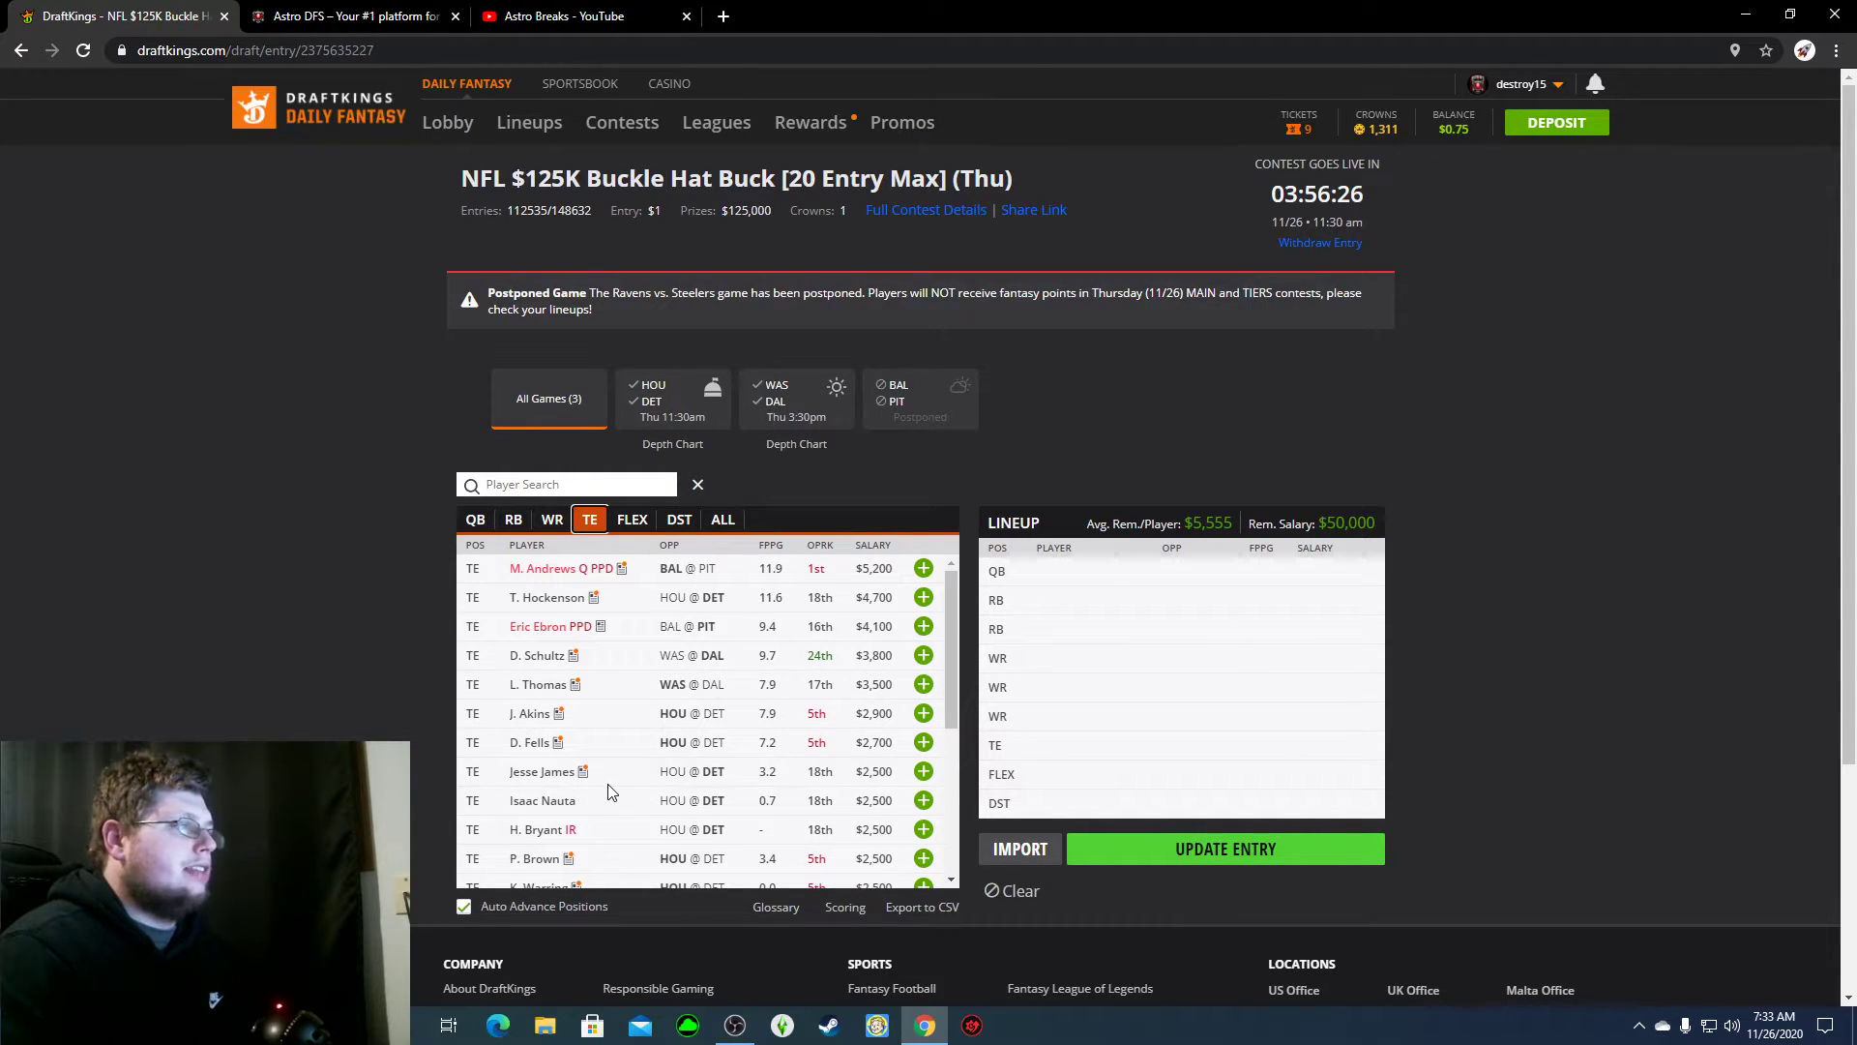
{"action": "scroll", "coordinate": [604, 793], "scroll_direction": "down", "scroll_amount": 1}
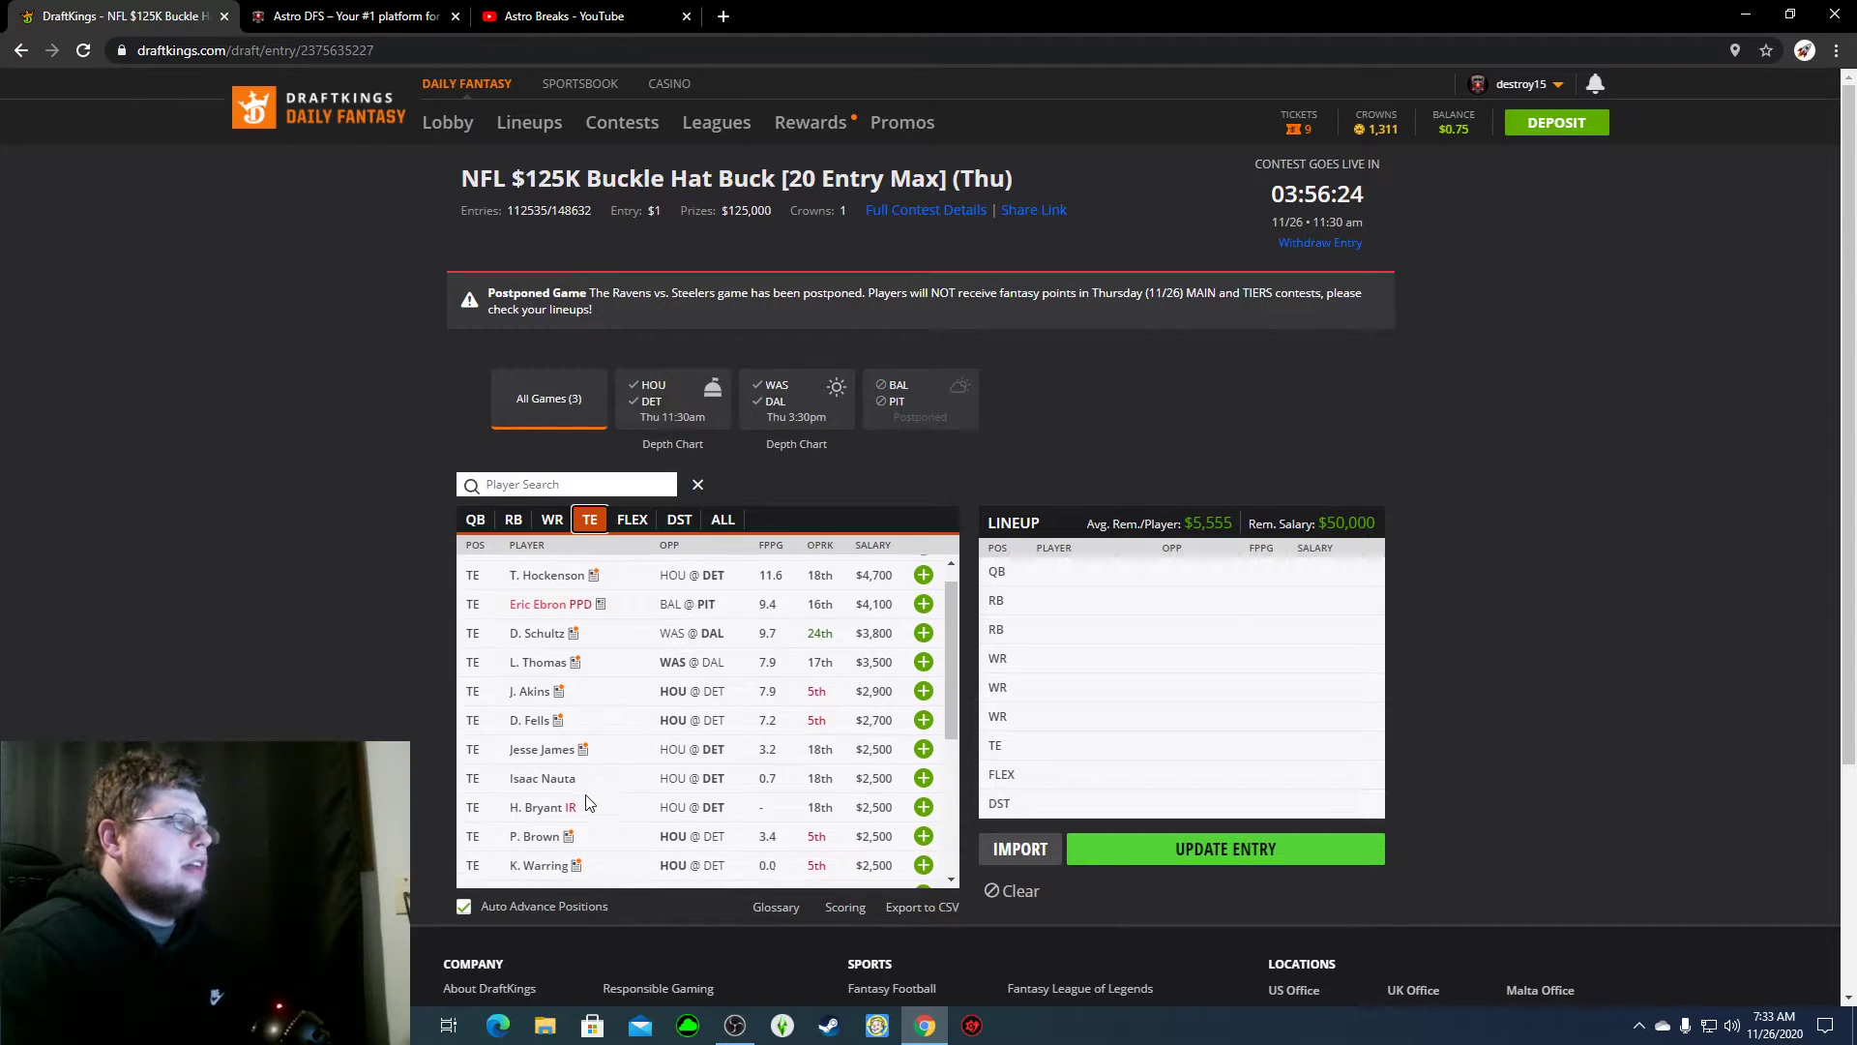
{"action": "scroll", "coordinate": [587, 801], "scroll_direction": "up", "scroll_amount": 1}
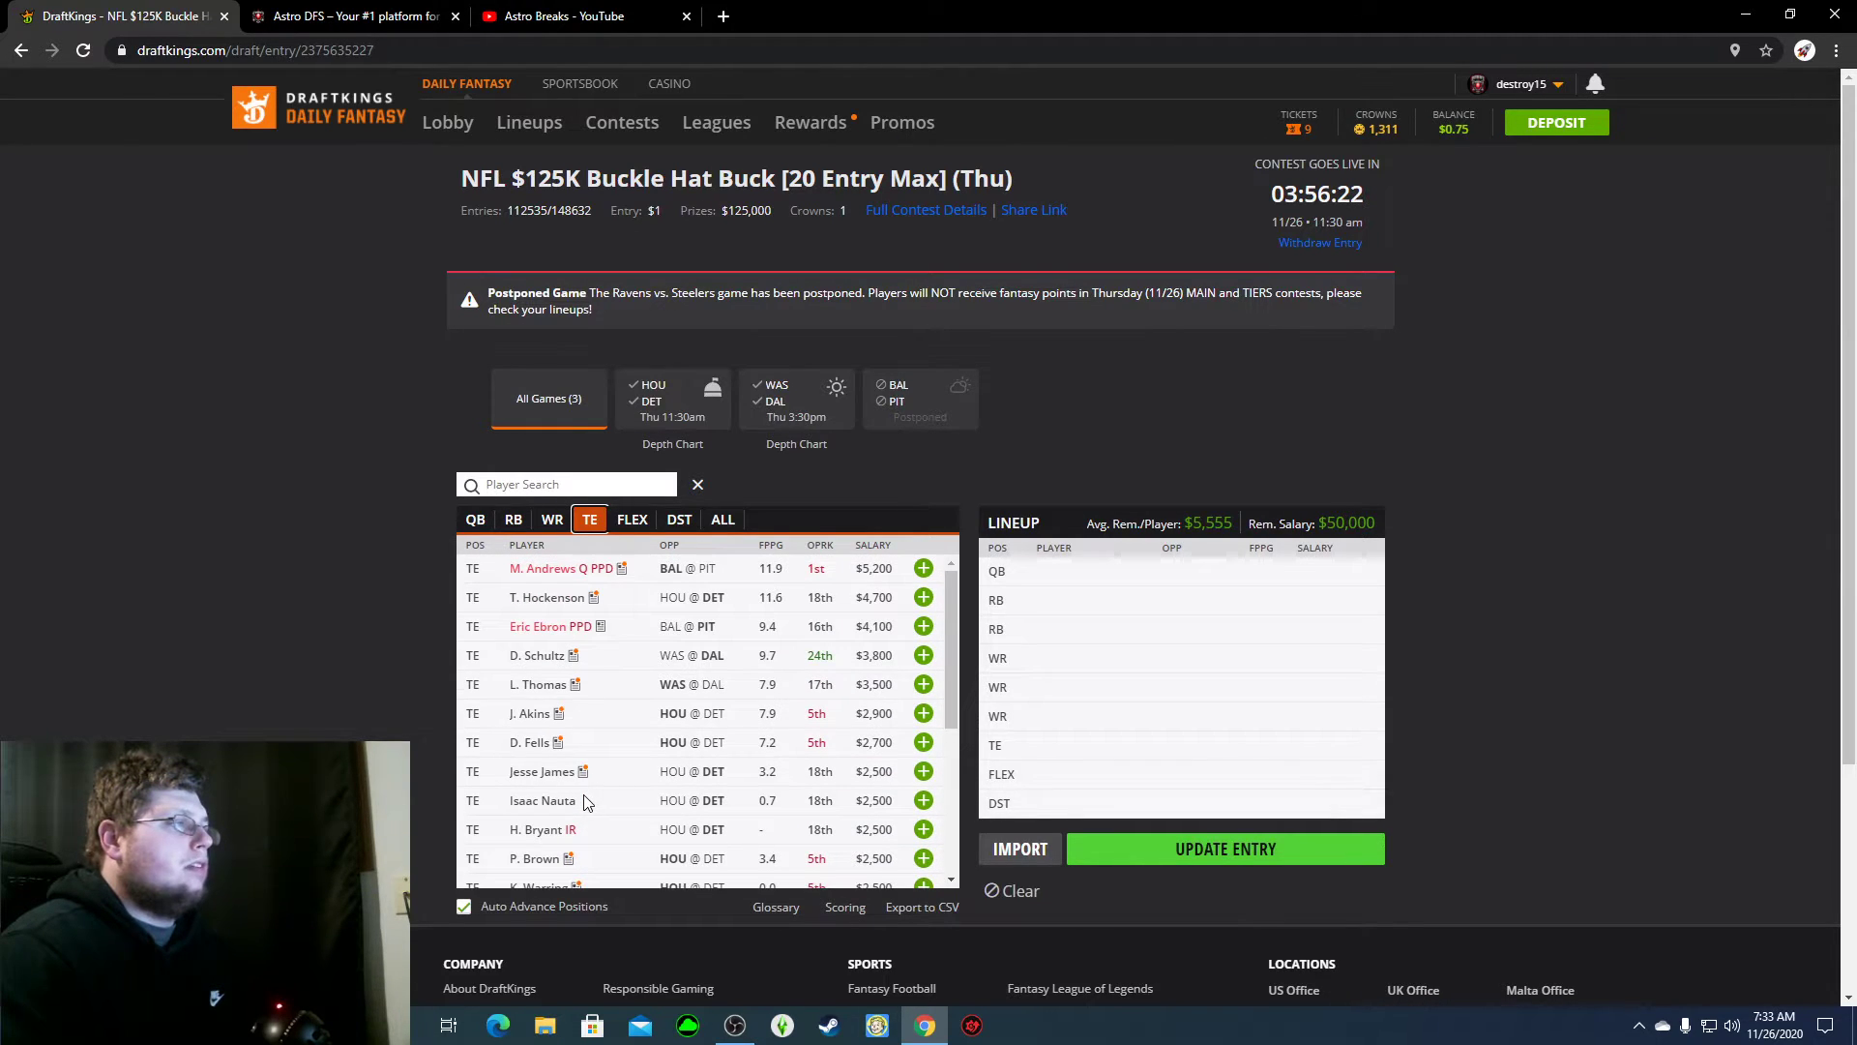
Step: Review Jordan Akins' week-by-week game log, then close his player card
{"action": "left_click", "coordinate": [533, 715]}
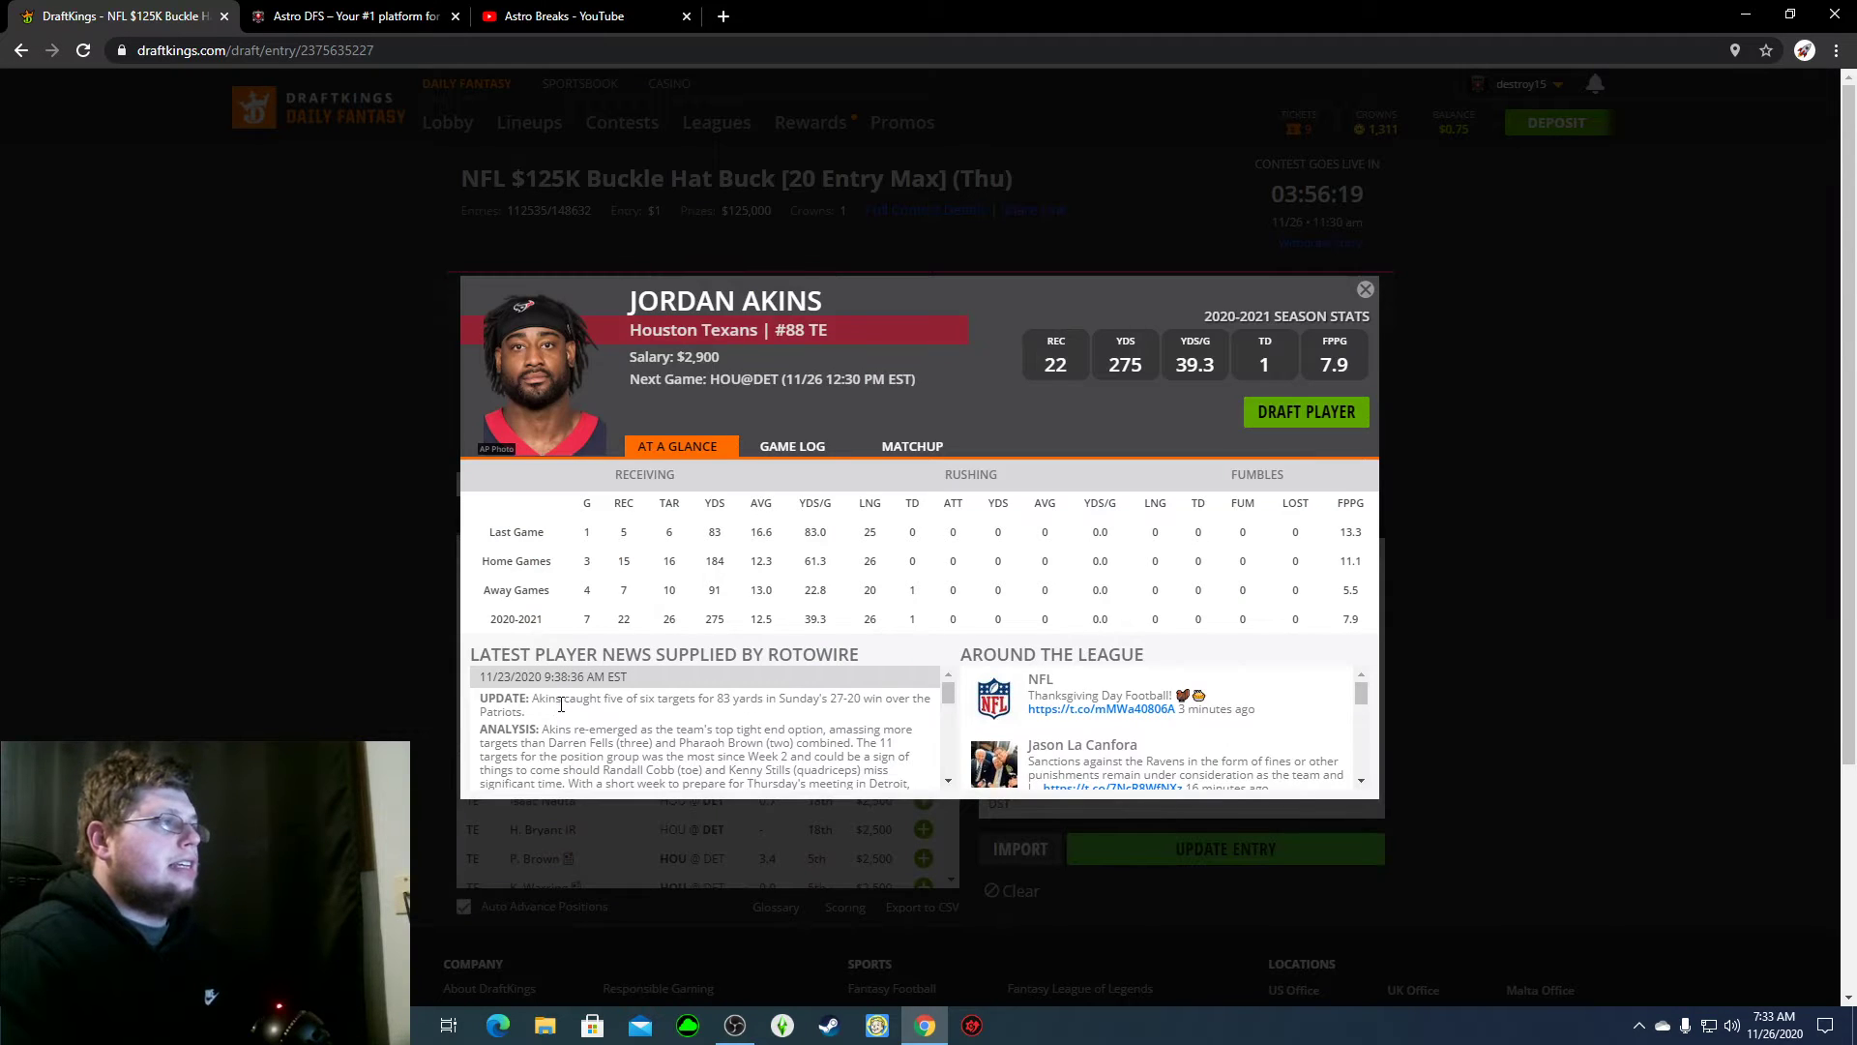
{"action": "left_click", "coordinate": [799, 450]}
{"action": "scroll", "coordinate": [791, 537], "scroll_direction": "down", "scroll_amount": 1}
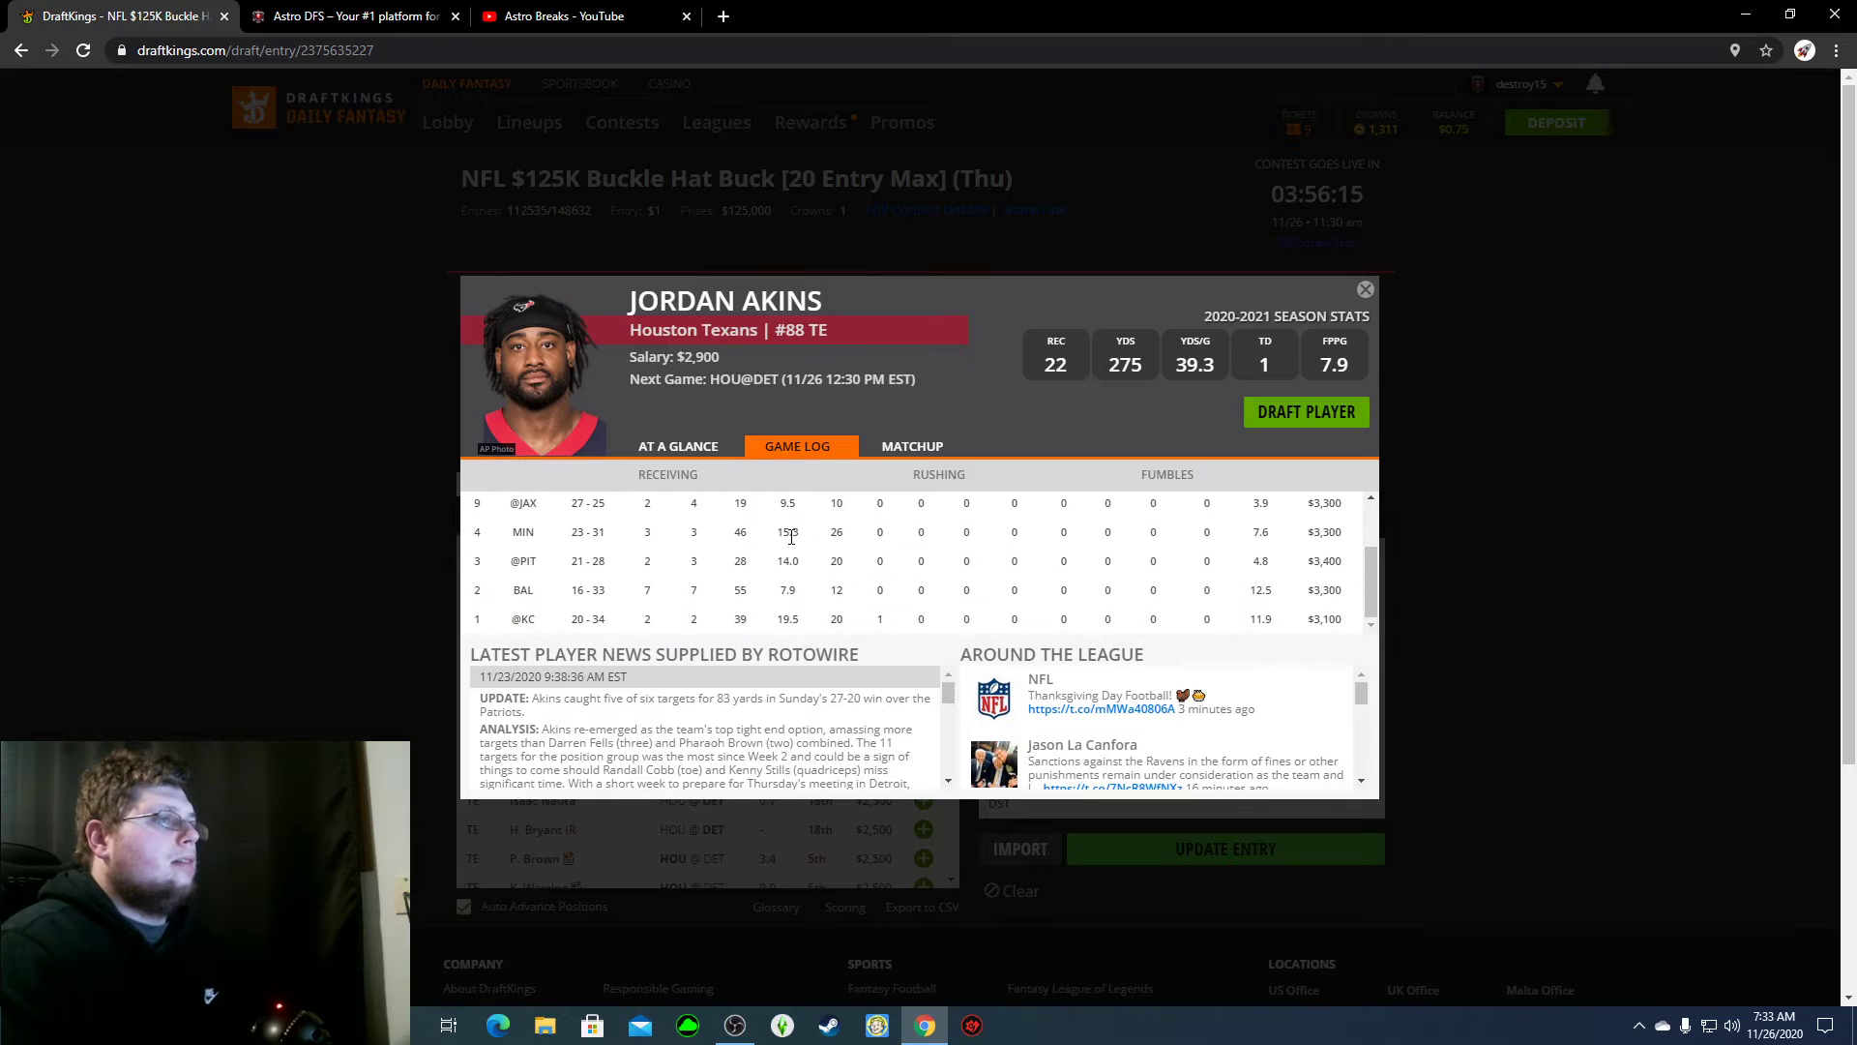
{"action": "scroll", "coordinate": [791, 537], "scroll_direction": "up", "scroll_amount": 2}
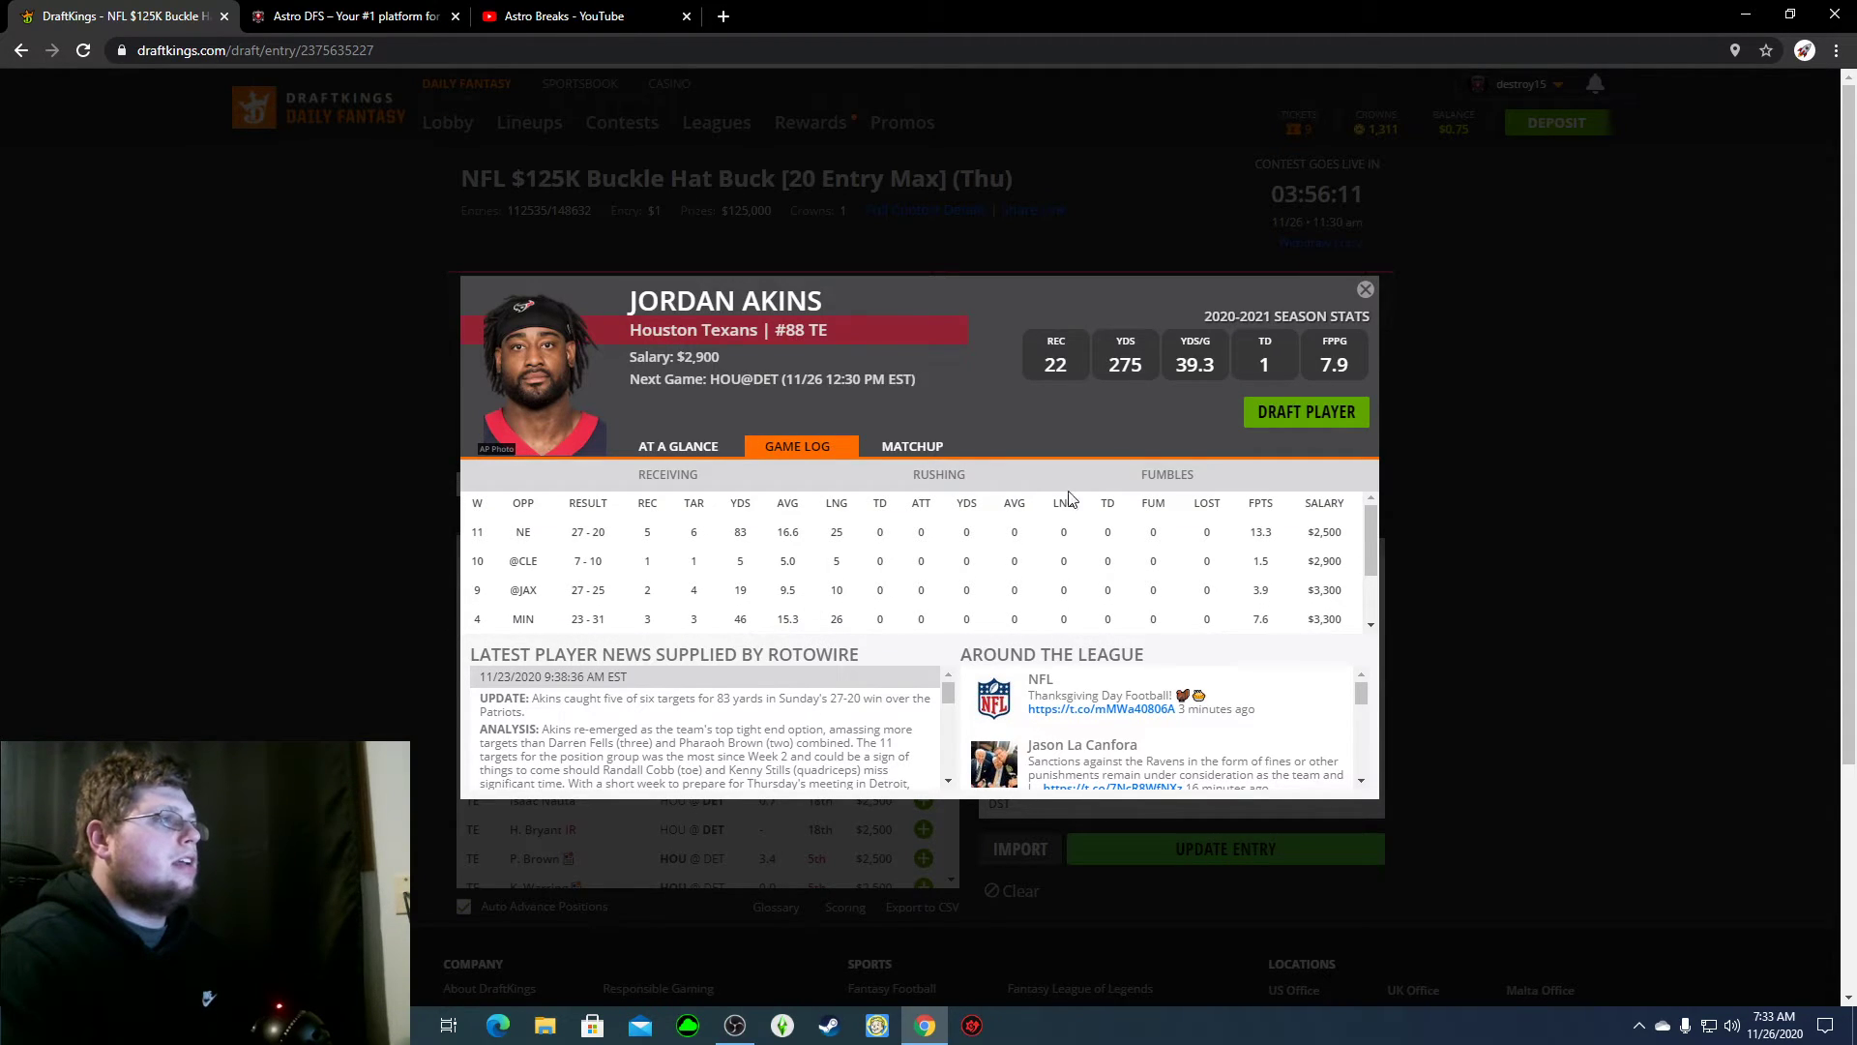
{"action": "left_click", "coordinate": [1365, 293]}
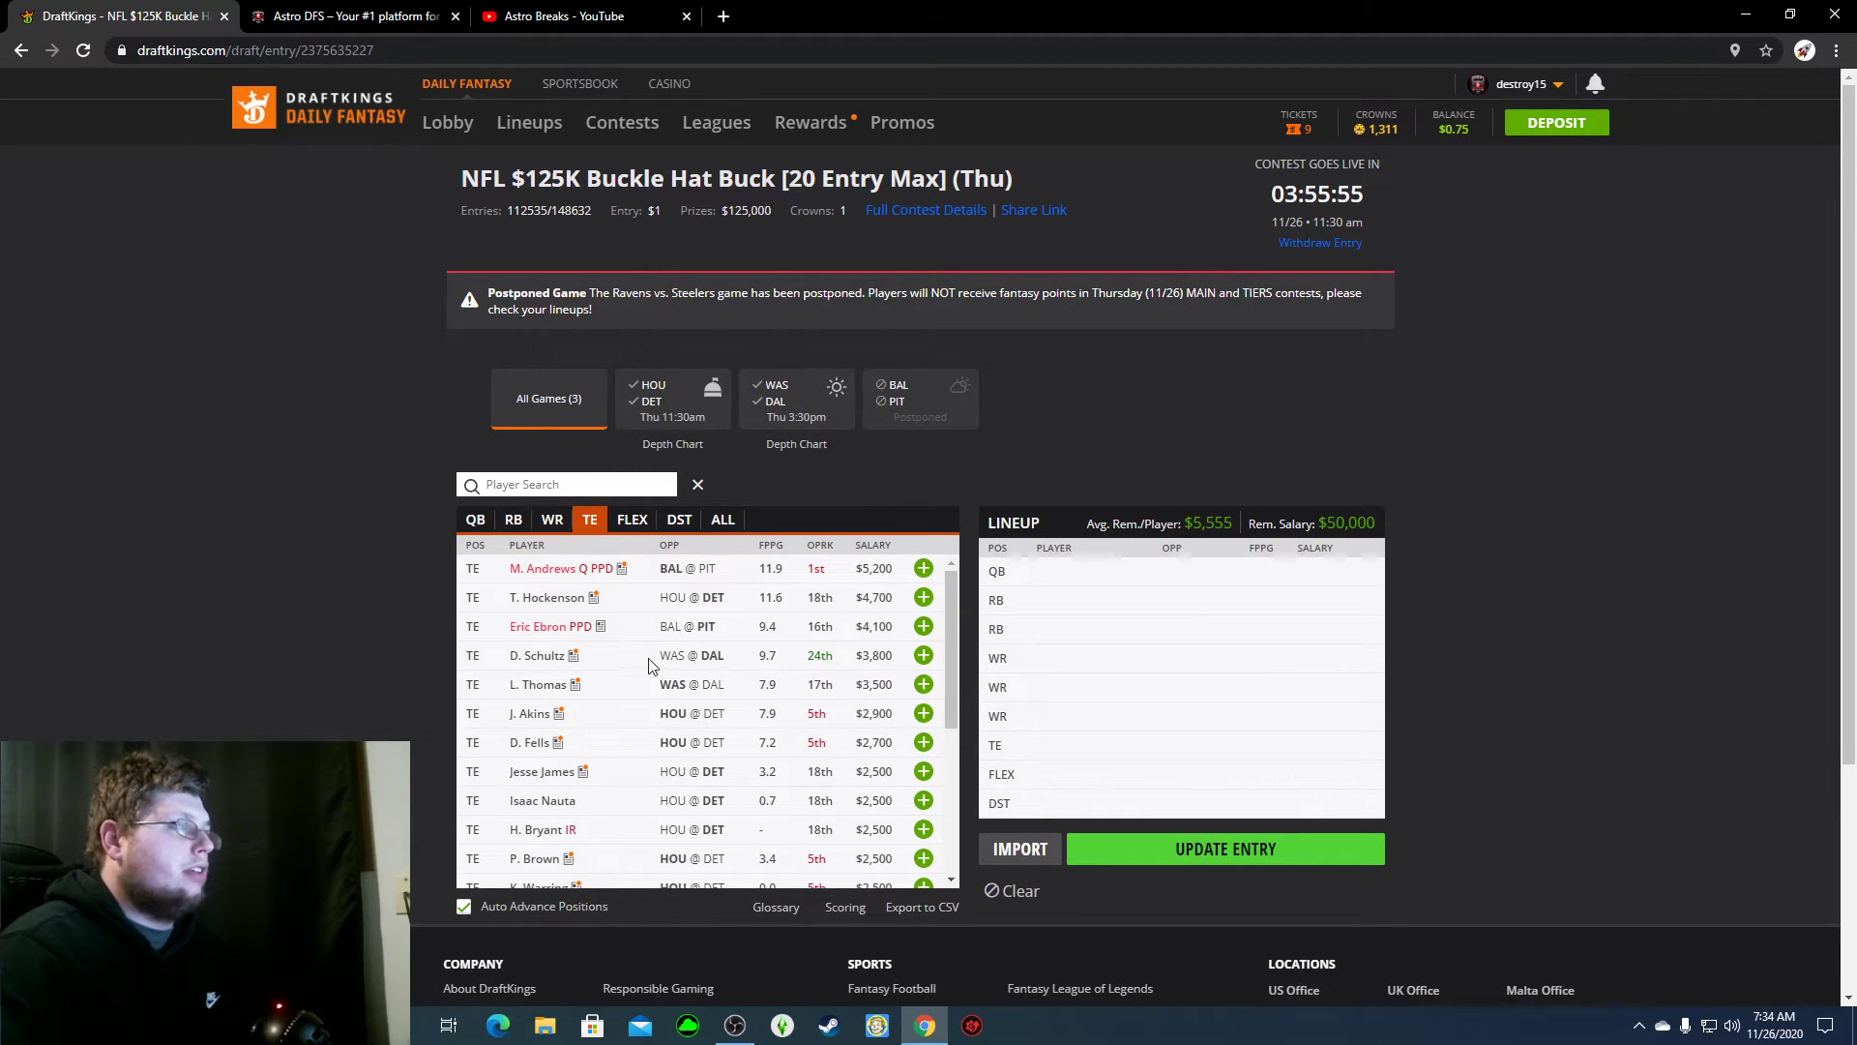
Step: Add D. Watson at QB, Elliott and Swift at RB, and McLaurin and Fuller at WR
{"action": "left_click", "coordinate": [475, 520]}
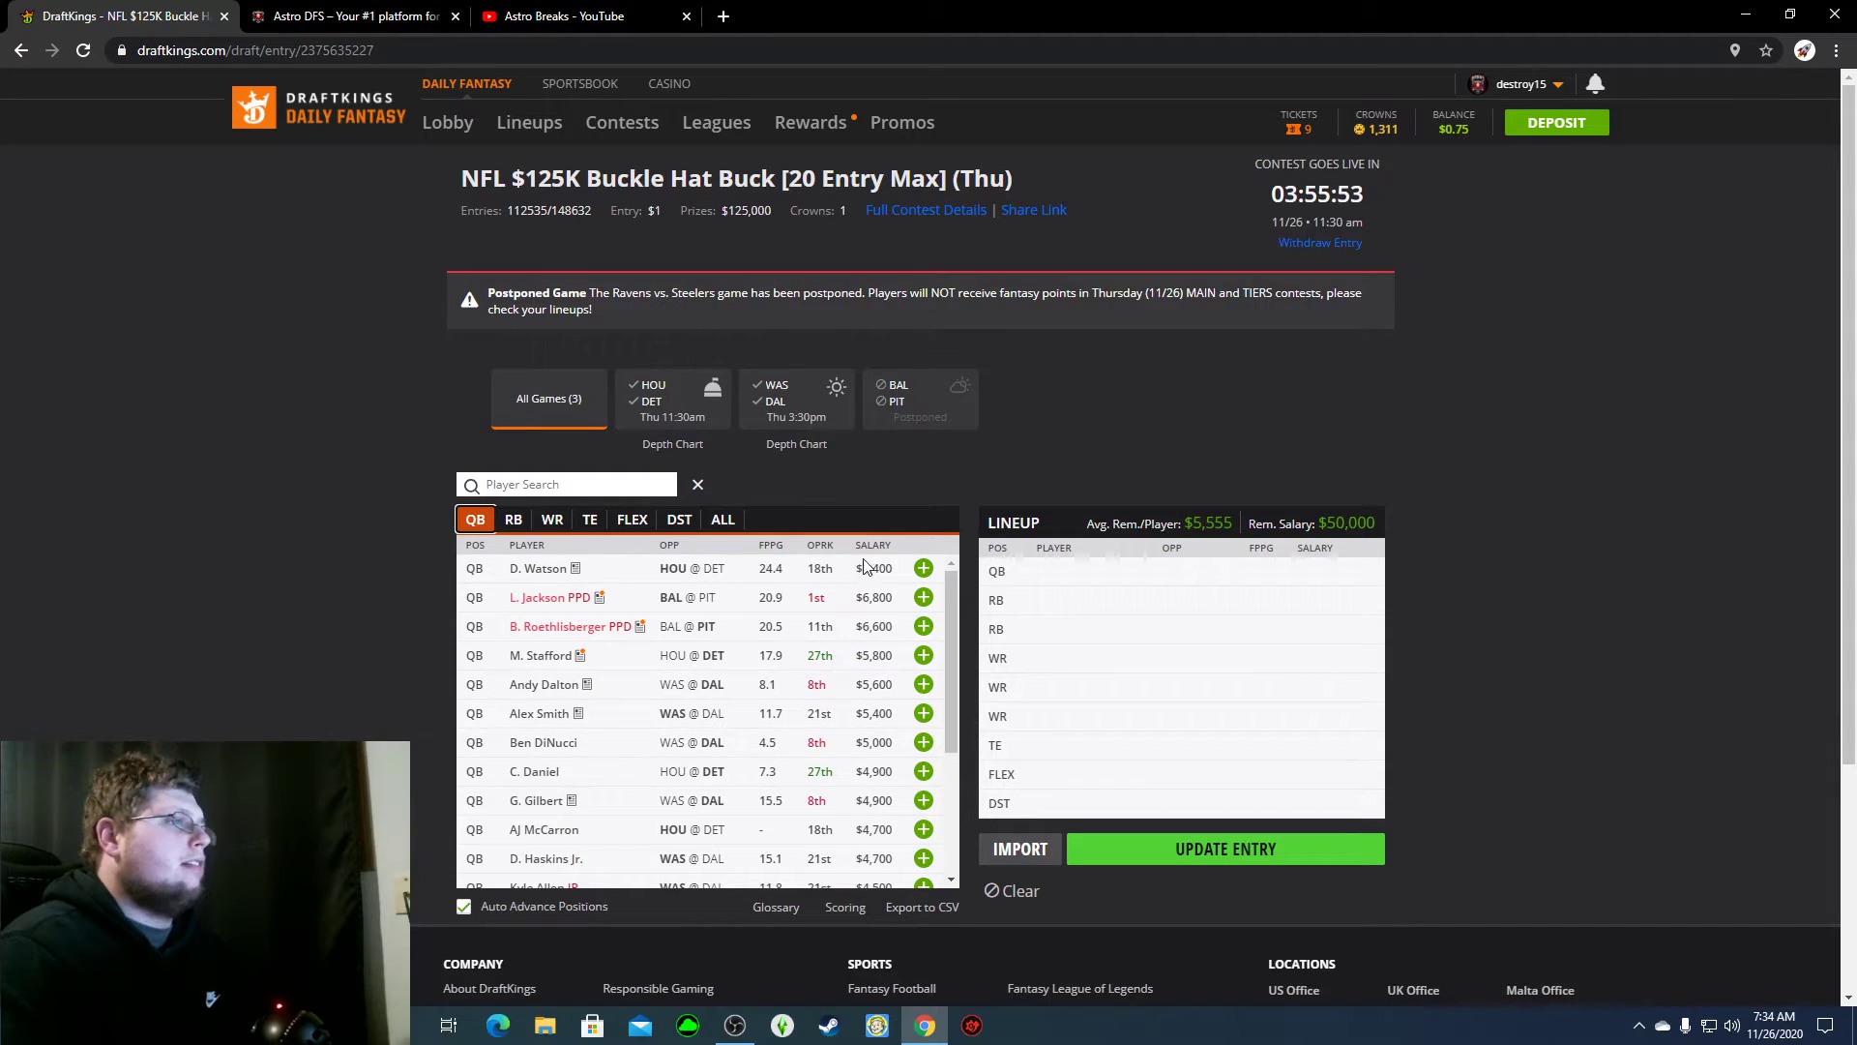
{"action": "left_click", "coordinate": [923, 569]}
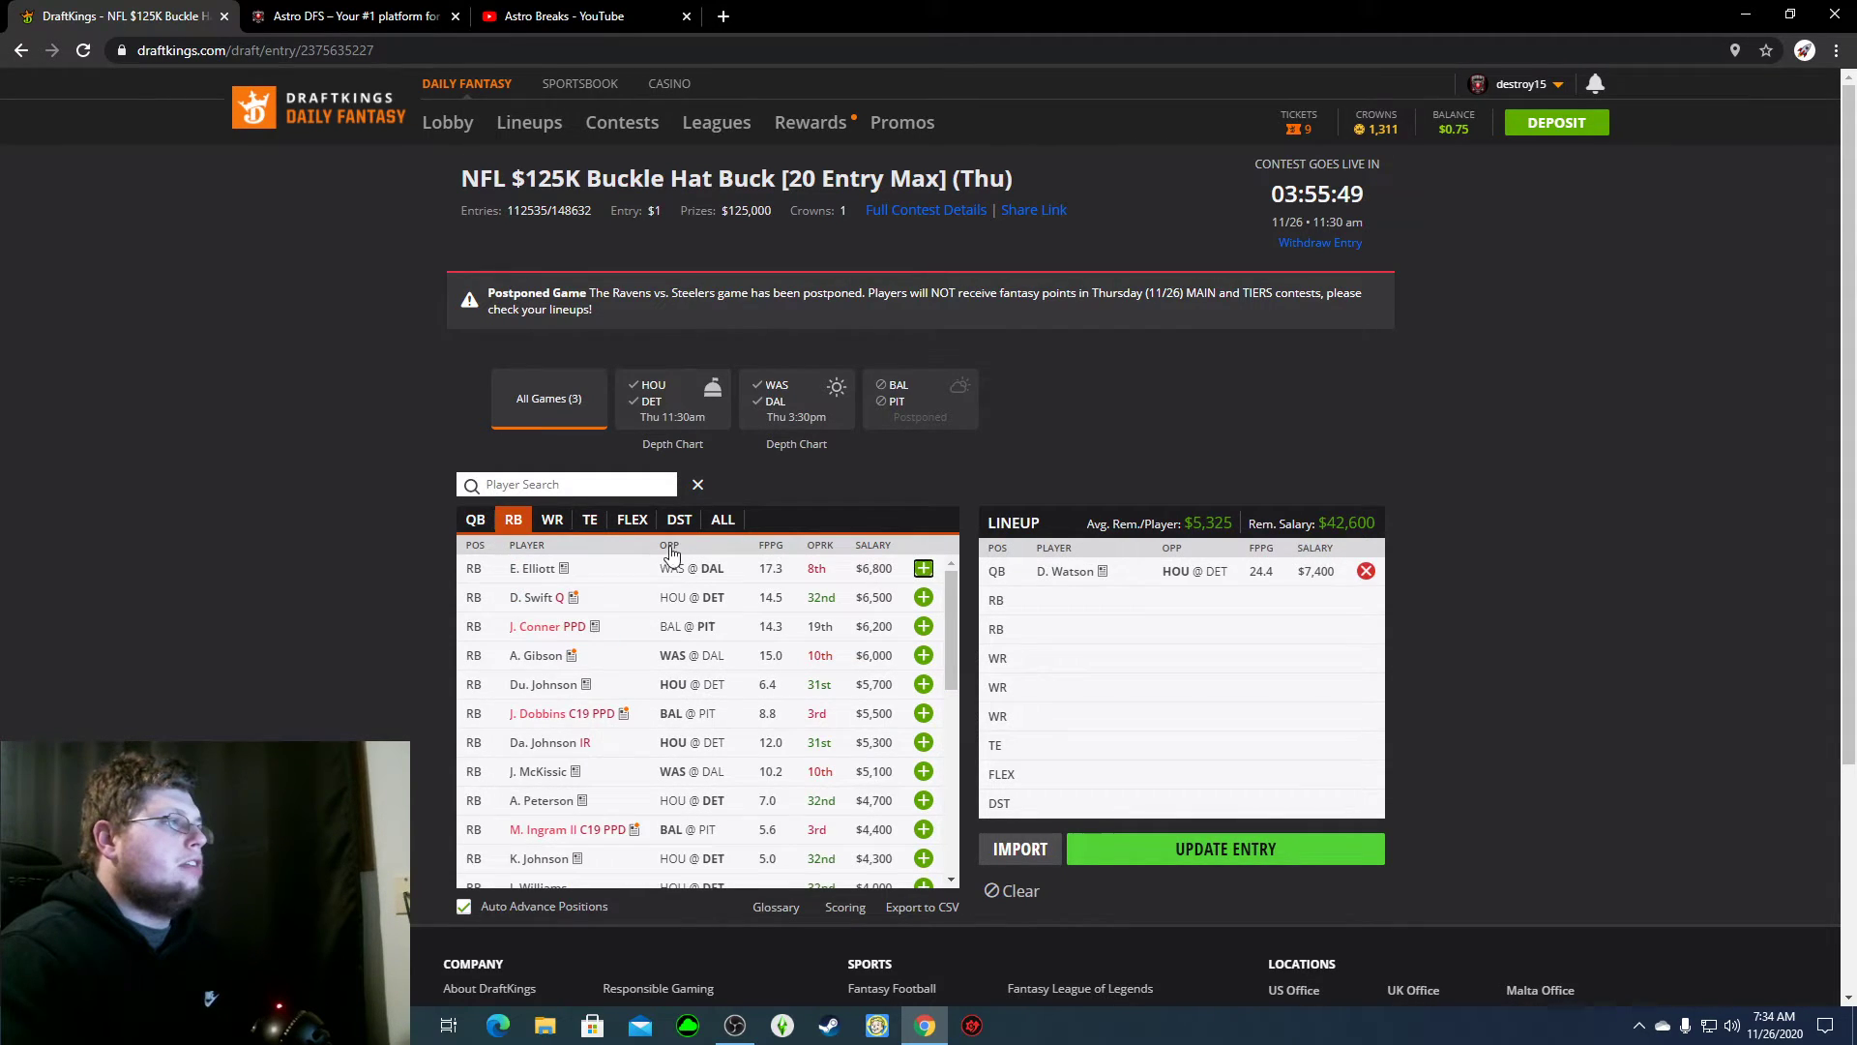
{"action": "left_click", "coordinate": [924, 569]}
{"action": "left_click", "coordinate": [924, 568]}
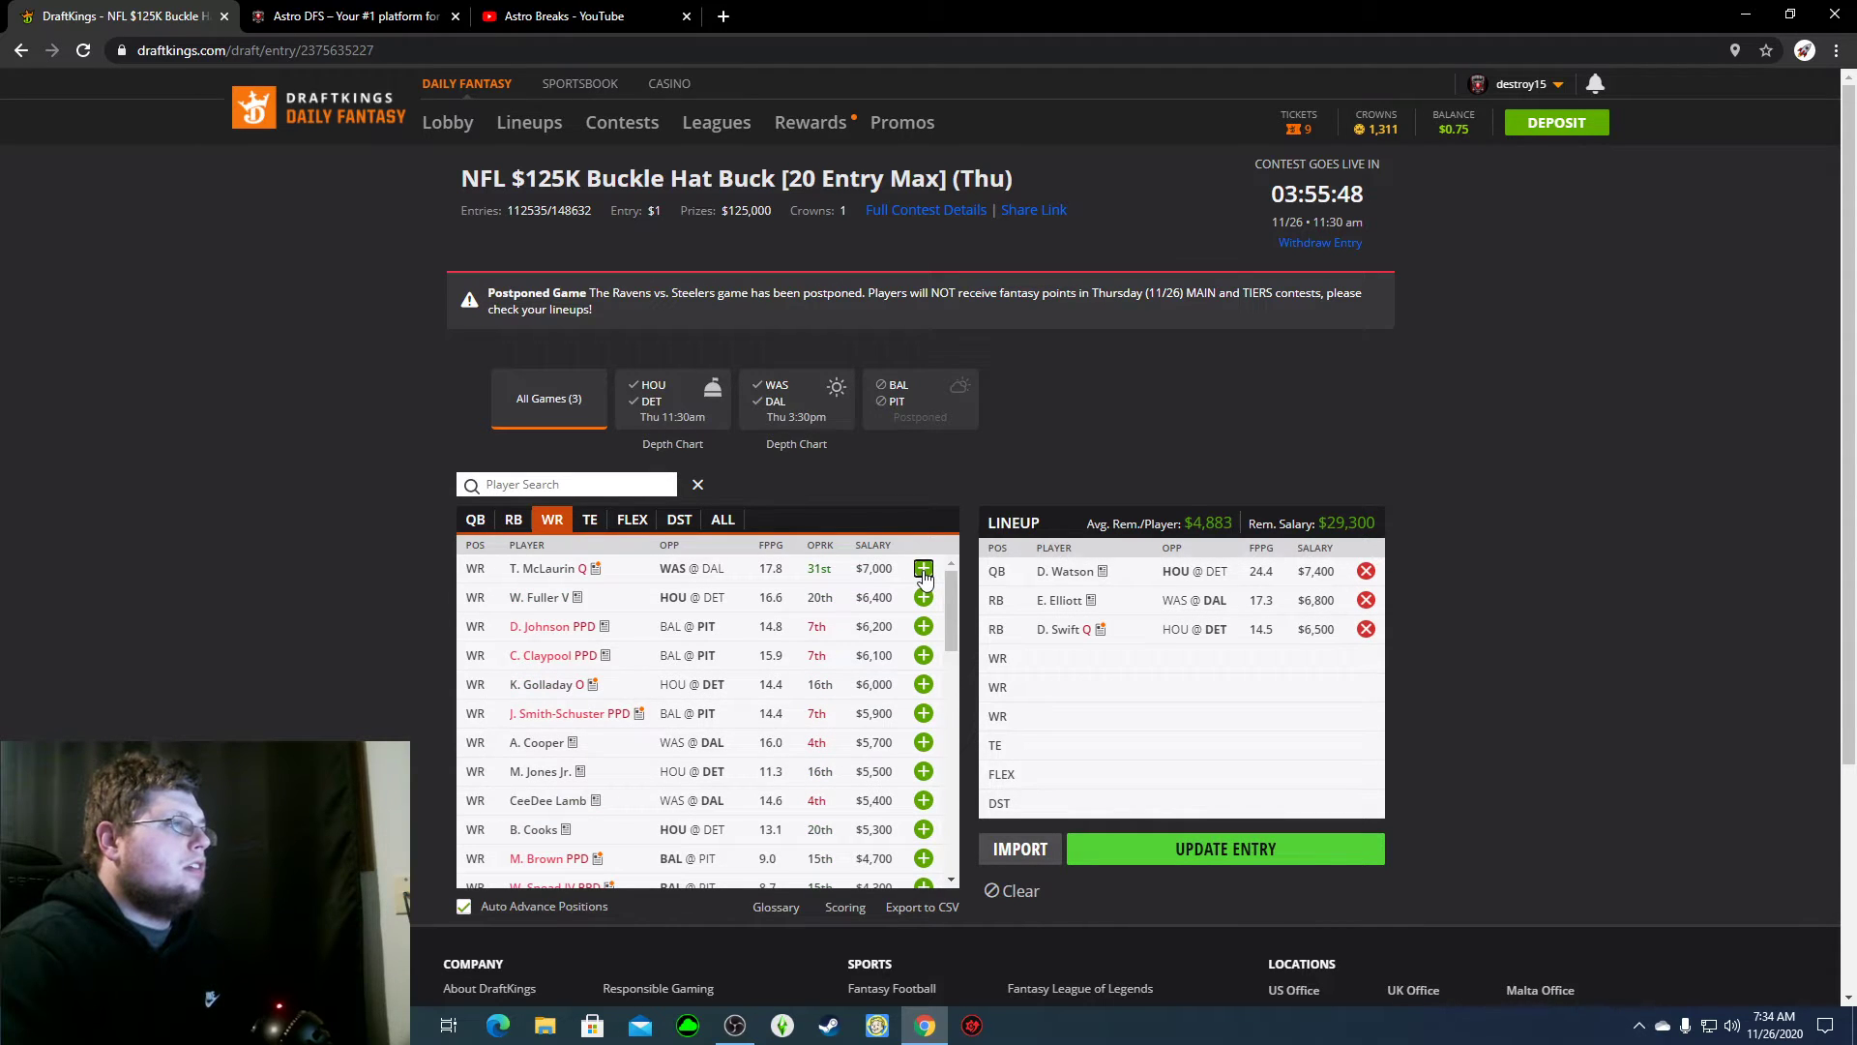
{"action": "left_click", "coordinate": [924, 571]}
{"action": "left_click", "coordinate": [924, 571]}
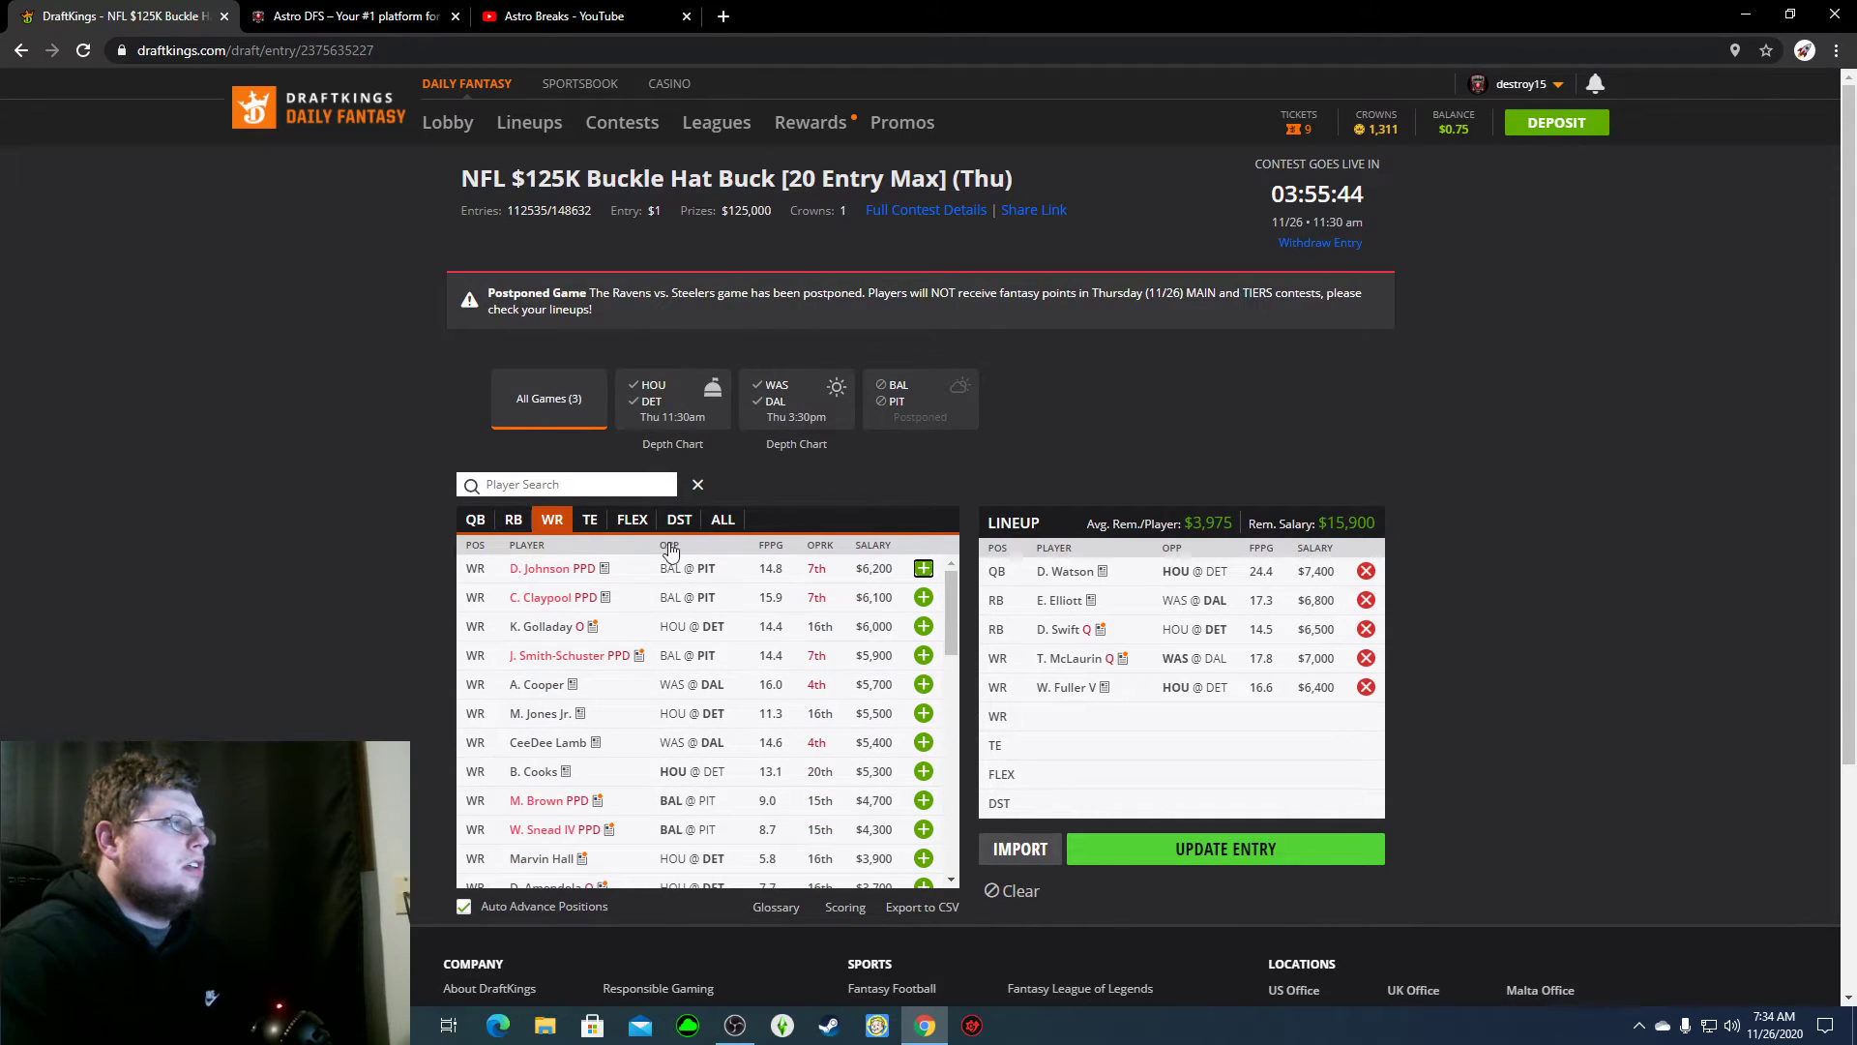
Step: Add J. Akins at TE, M. Jones Jr. as third WR, and the Texans defense
{"action": "left_click", "coordinate": [590, 522]}
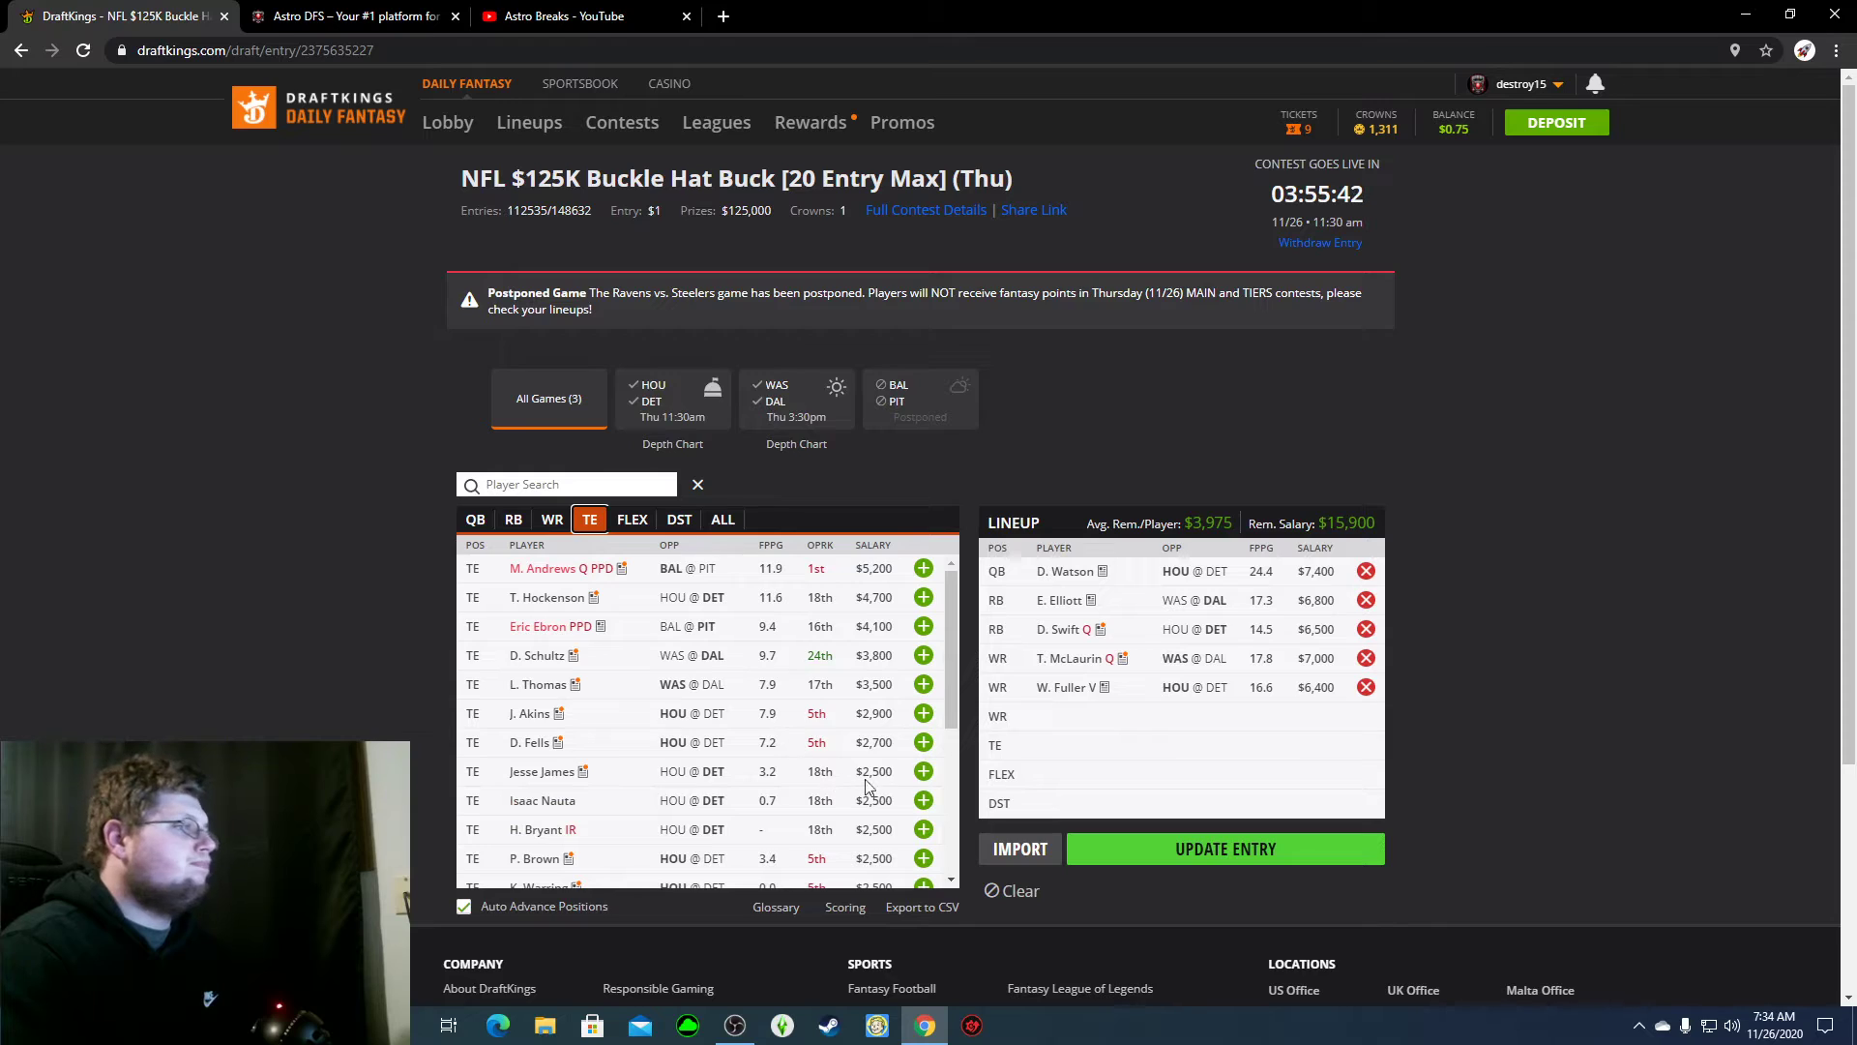
{"action": "left_click", "coordinate": [924, 714]}
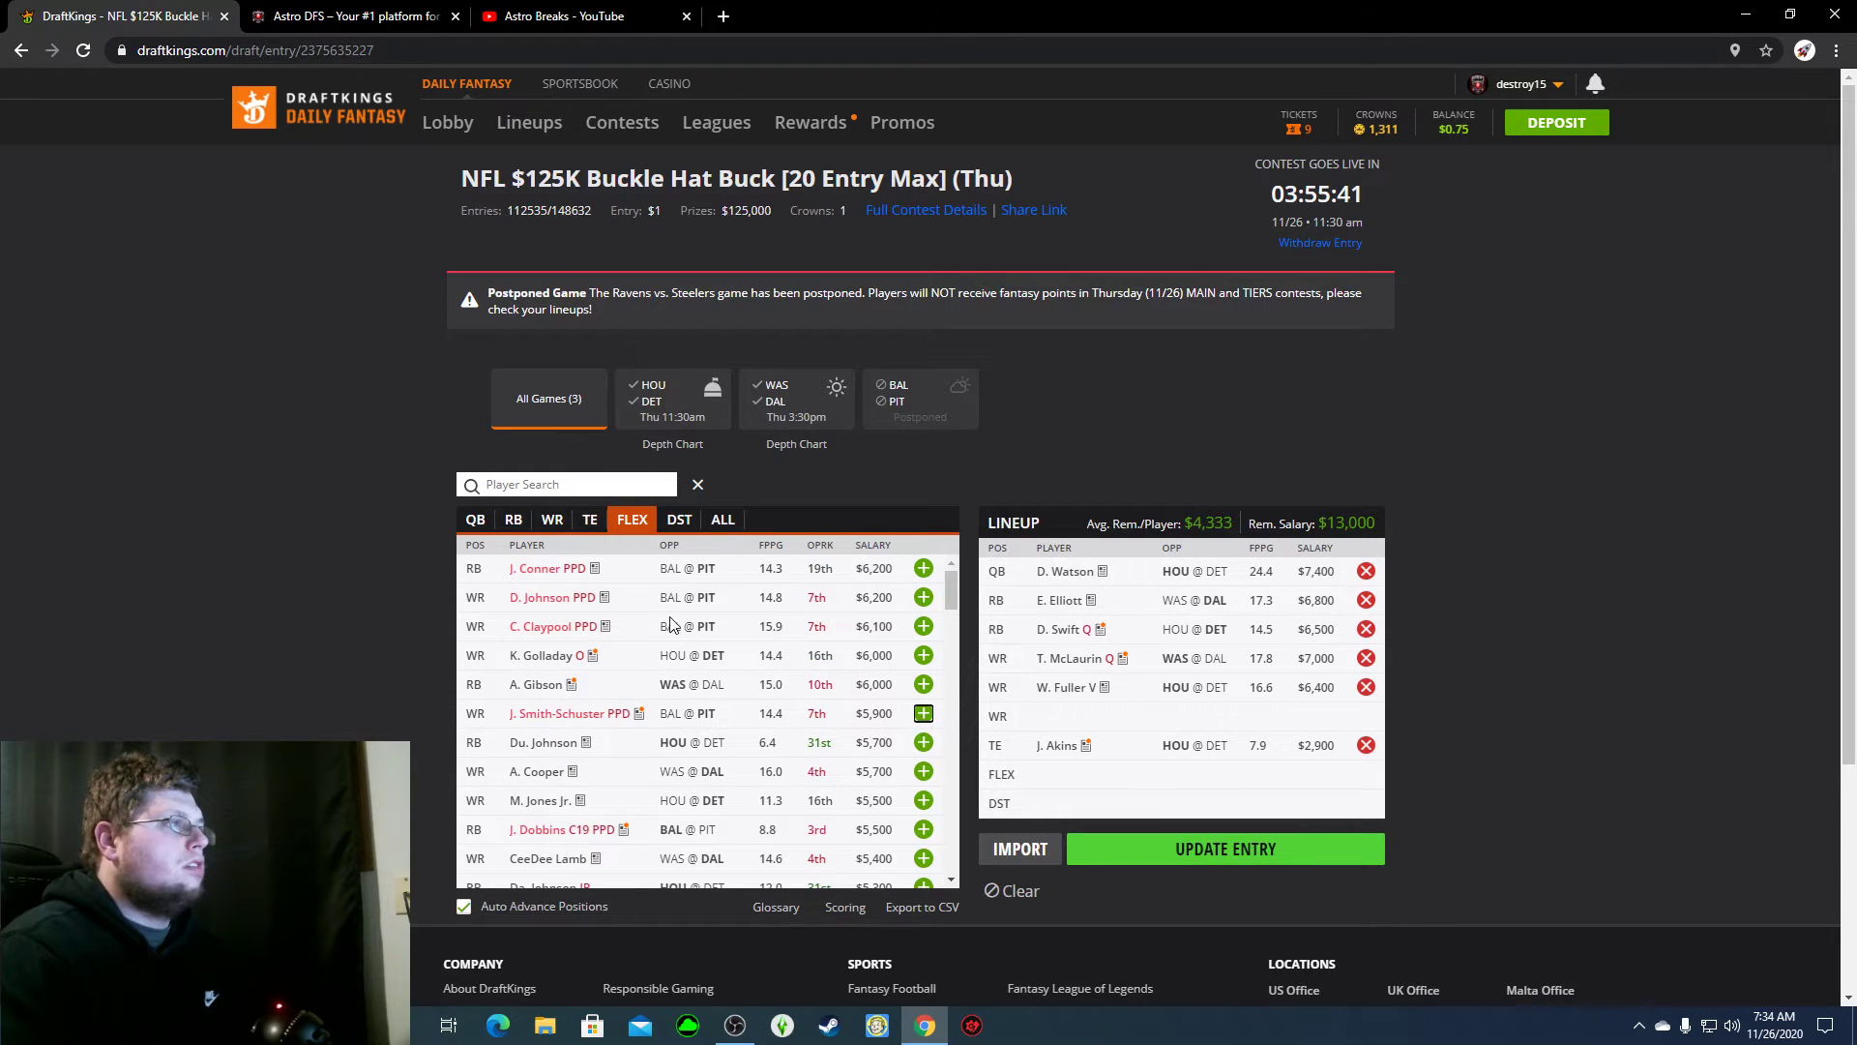
{"action": "left_click", "coordinate": [555, 519]}
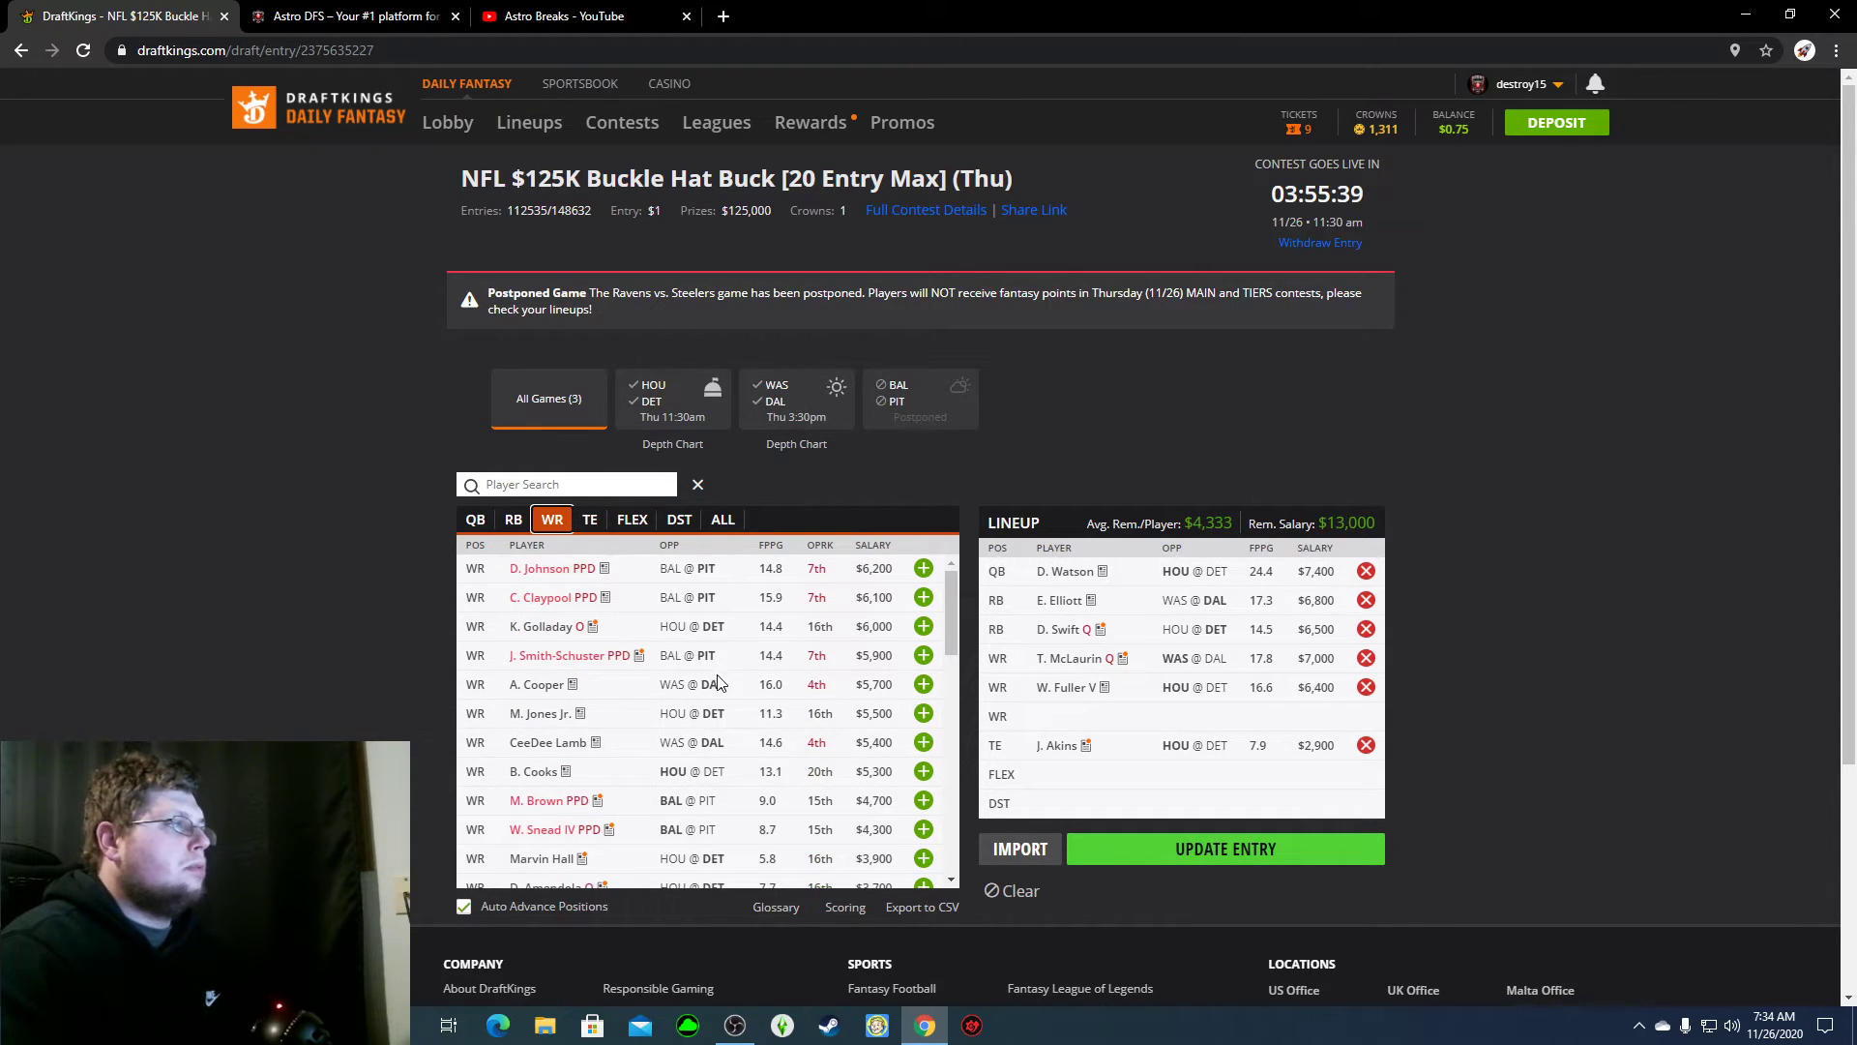
{"action": "left_click", "coordinate": [924, 713]}
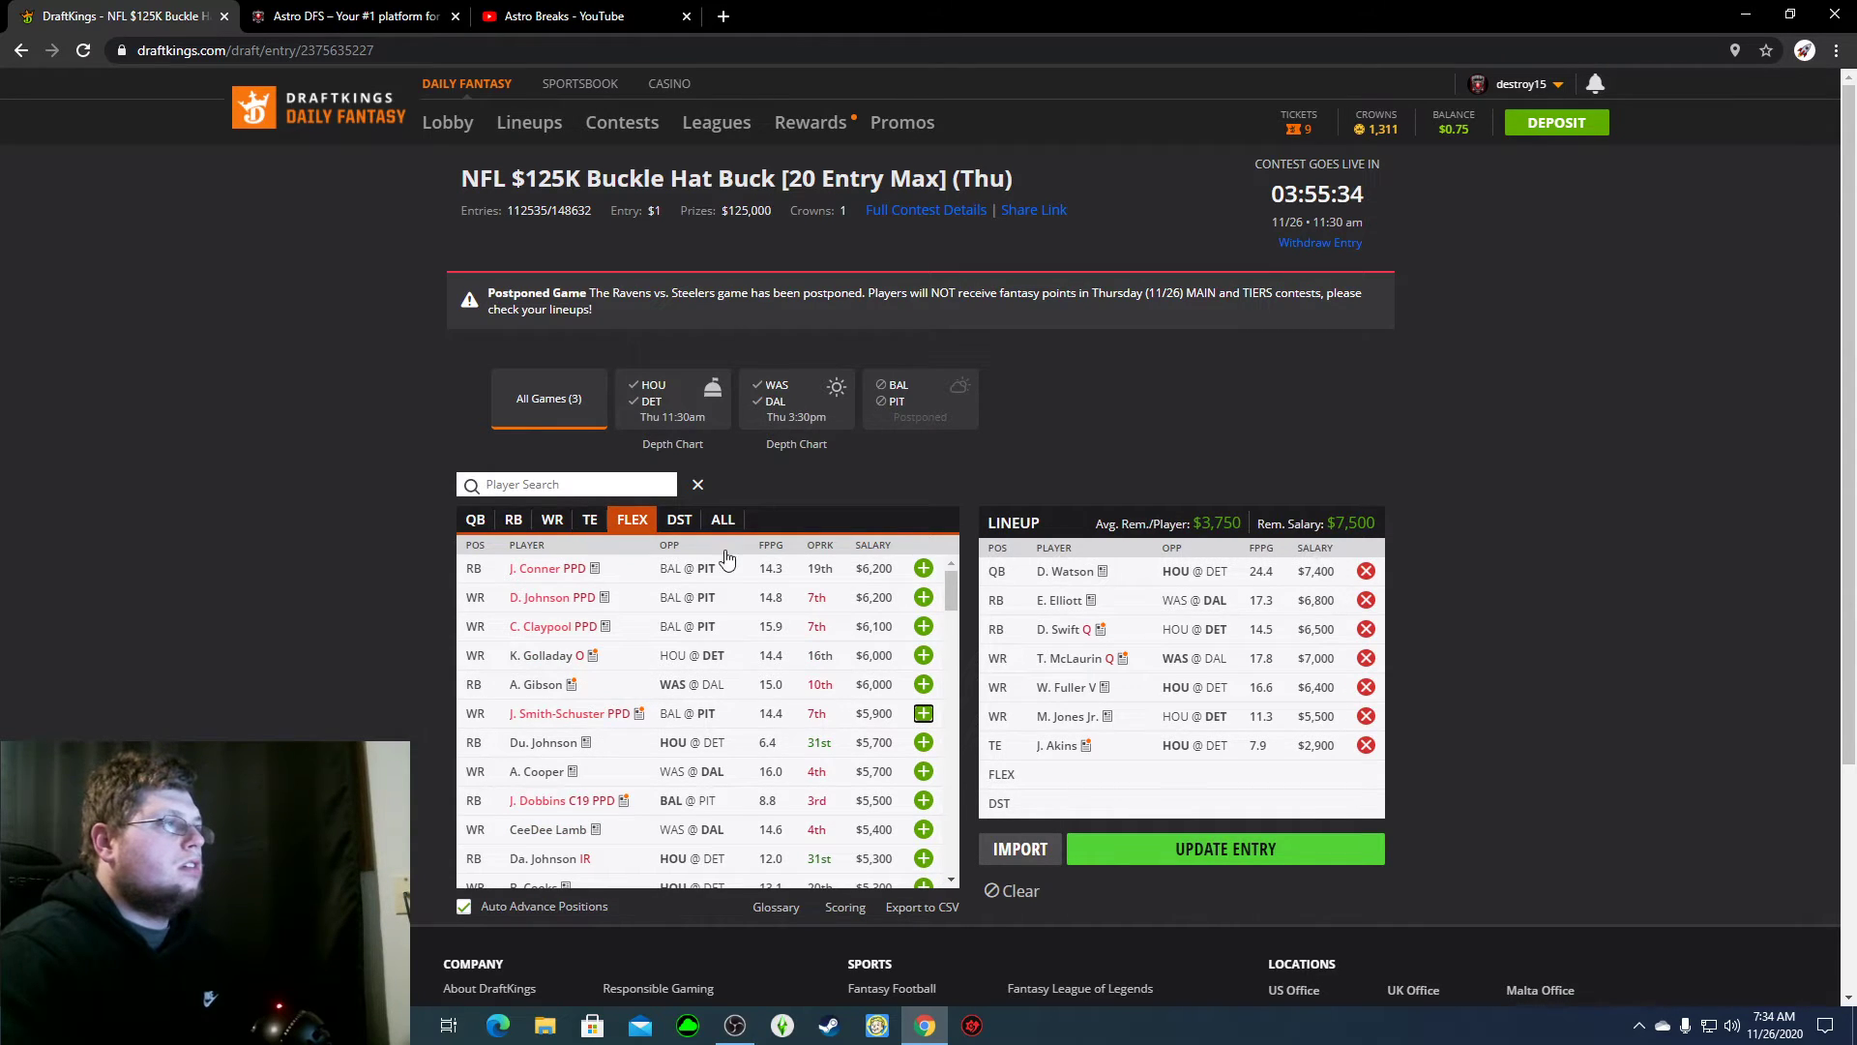
{"action": "left_click", "coordinate": [679, 519]}
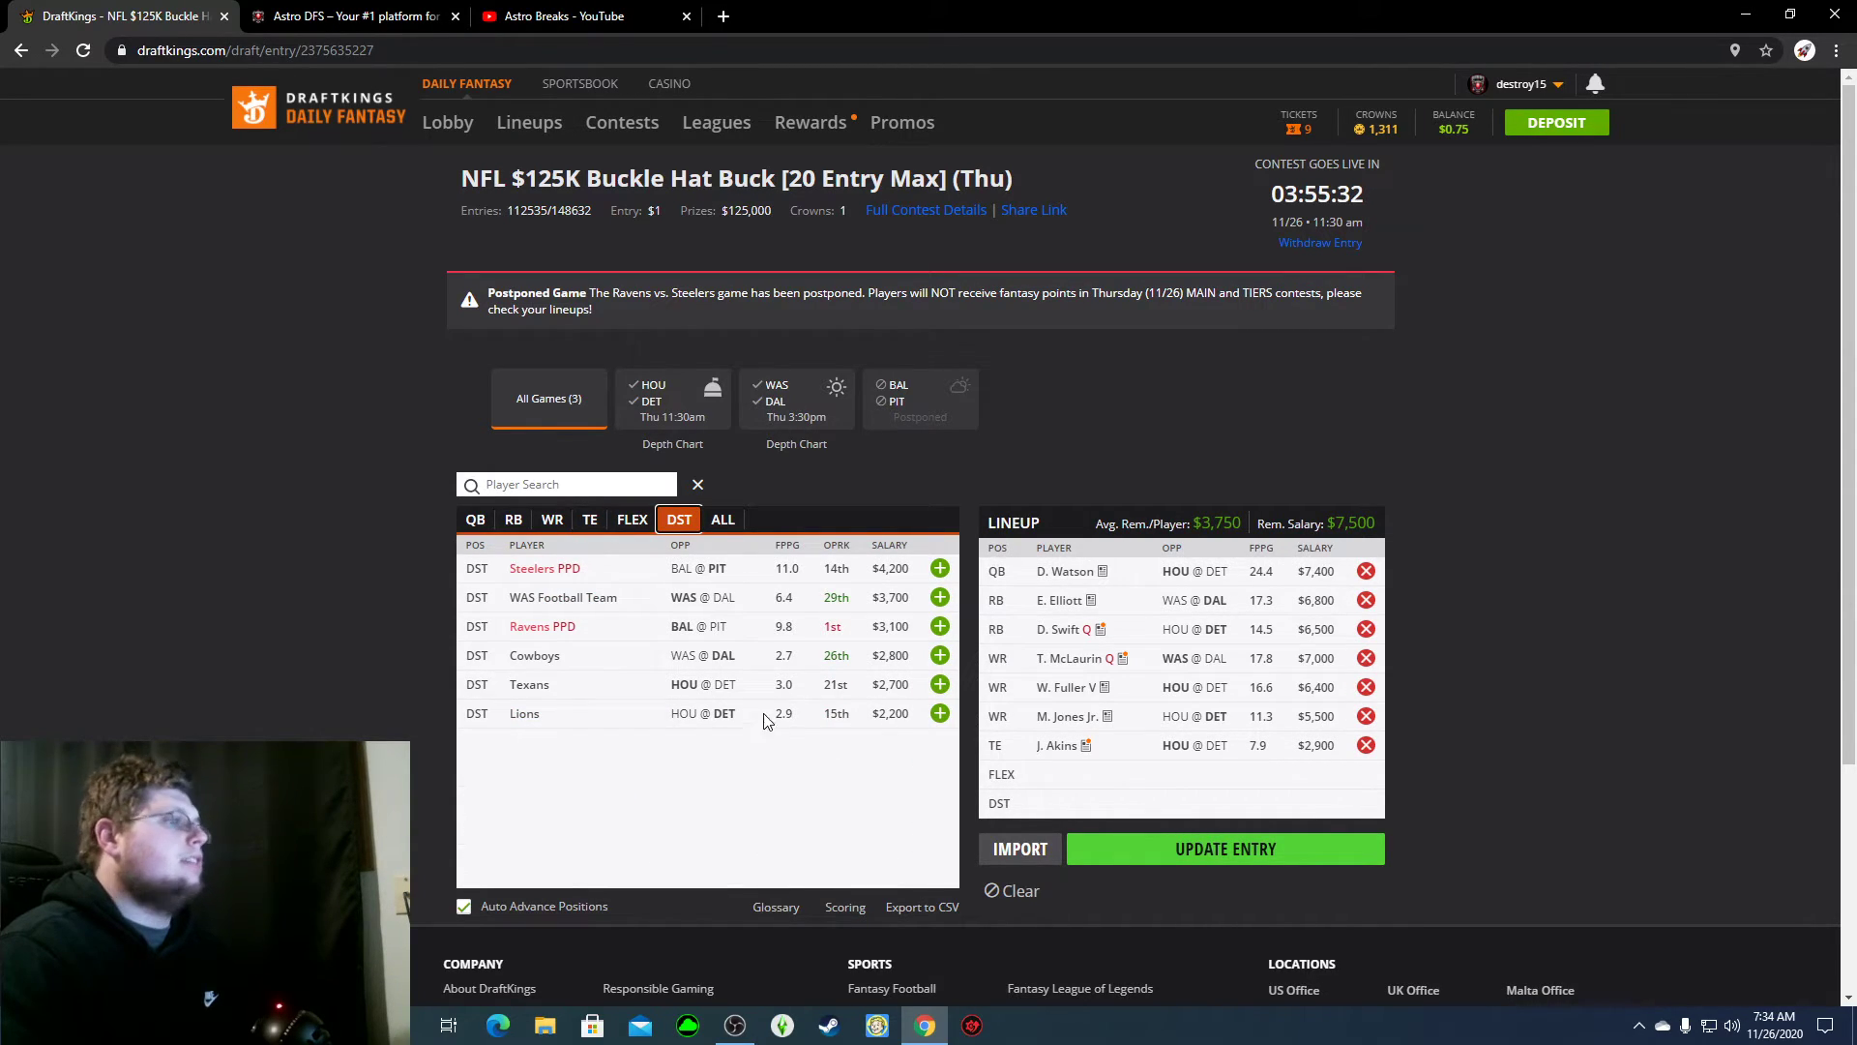
{"action": "left_click", "coordinate": [940, 683]}
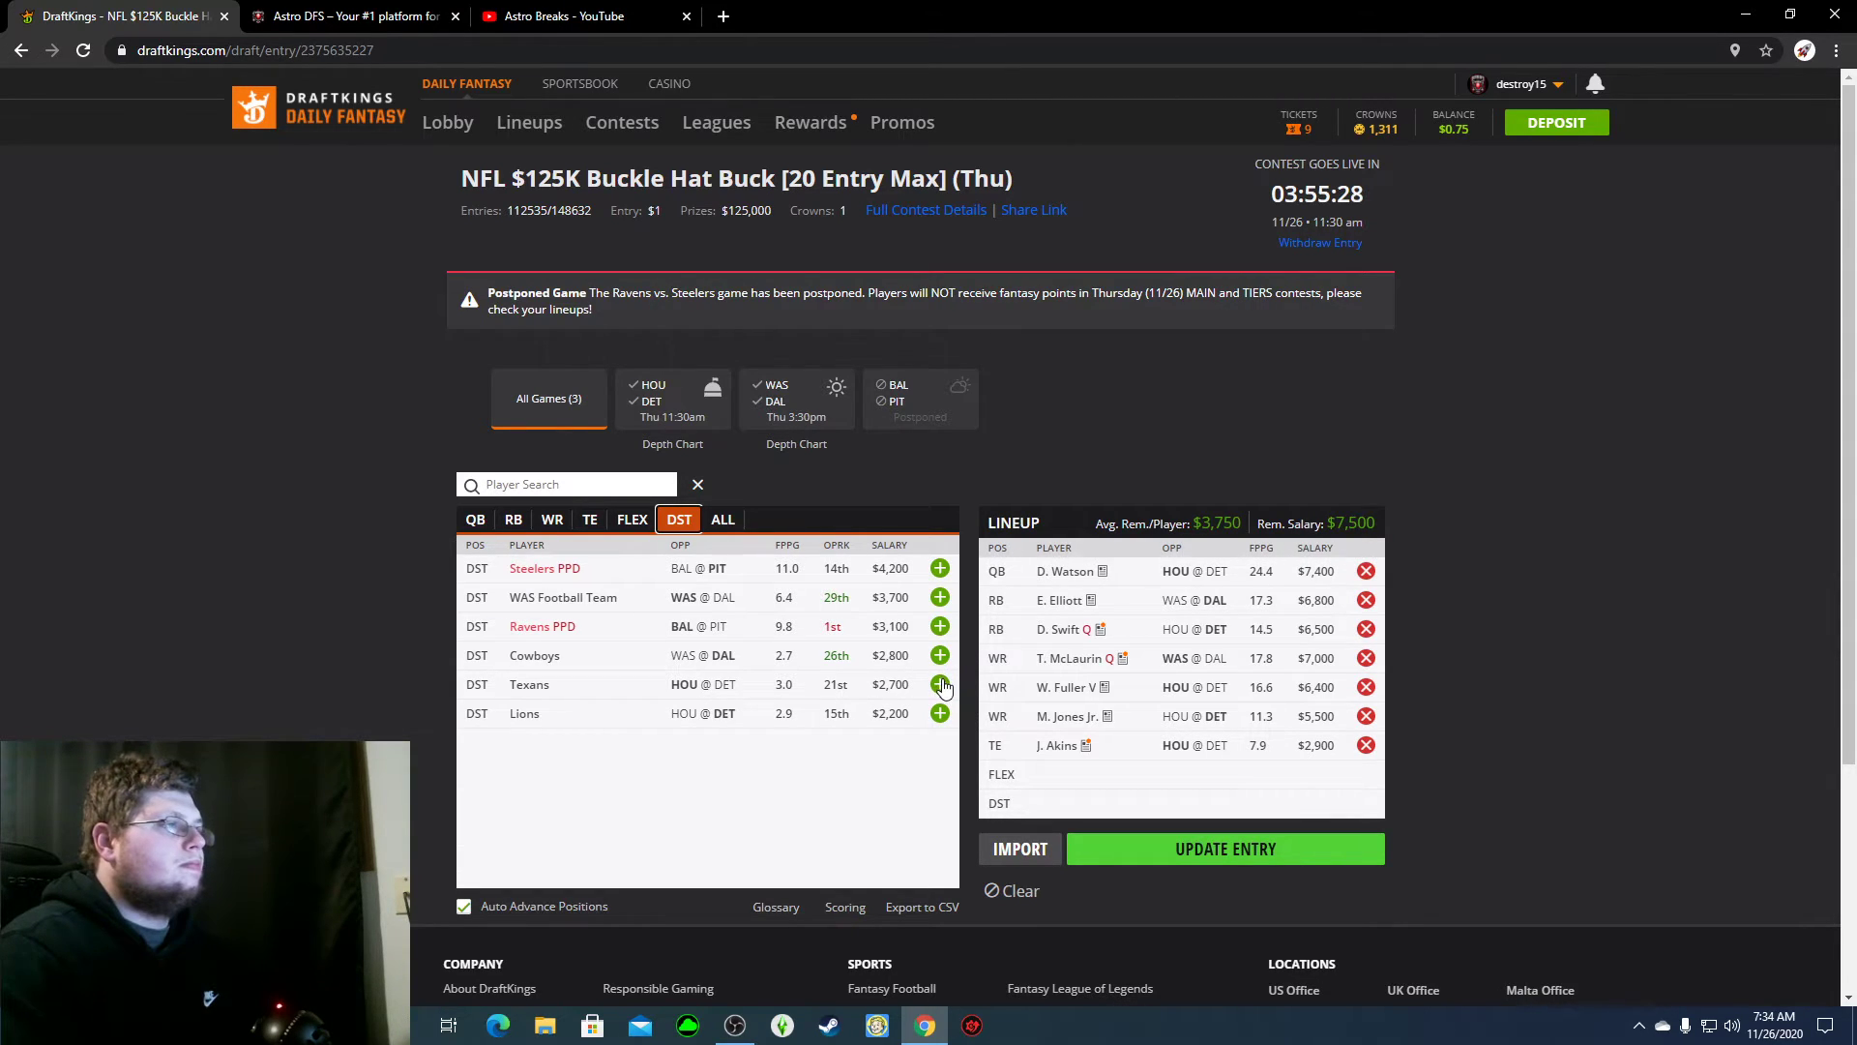
Step: Remove the Texans defense from the DST slot, leaving $7,500 of salary
{"action": "scroll", "coordinate": [815, 726], "scroll_direction": "down", "scroll_amount": 3}
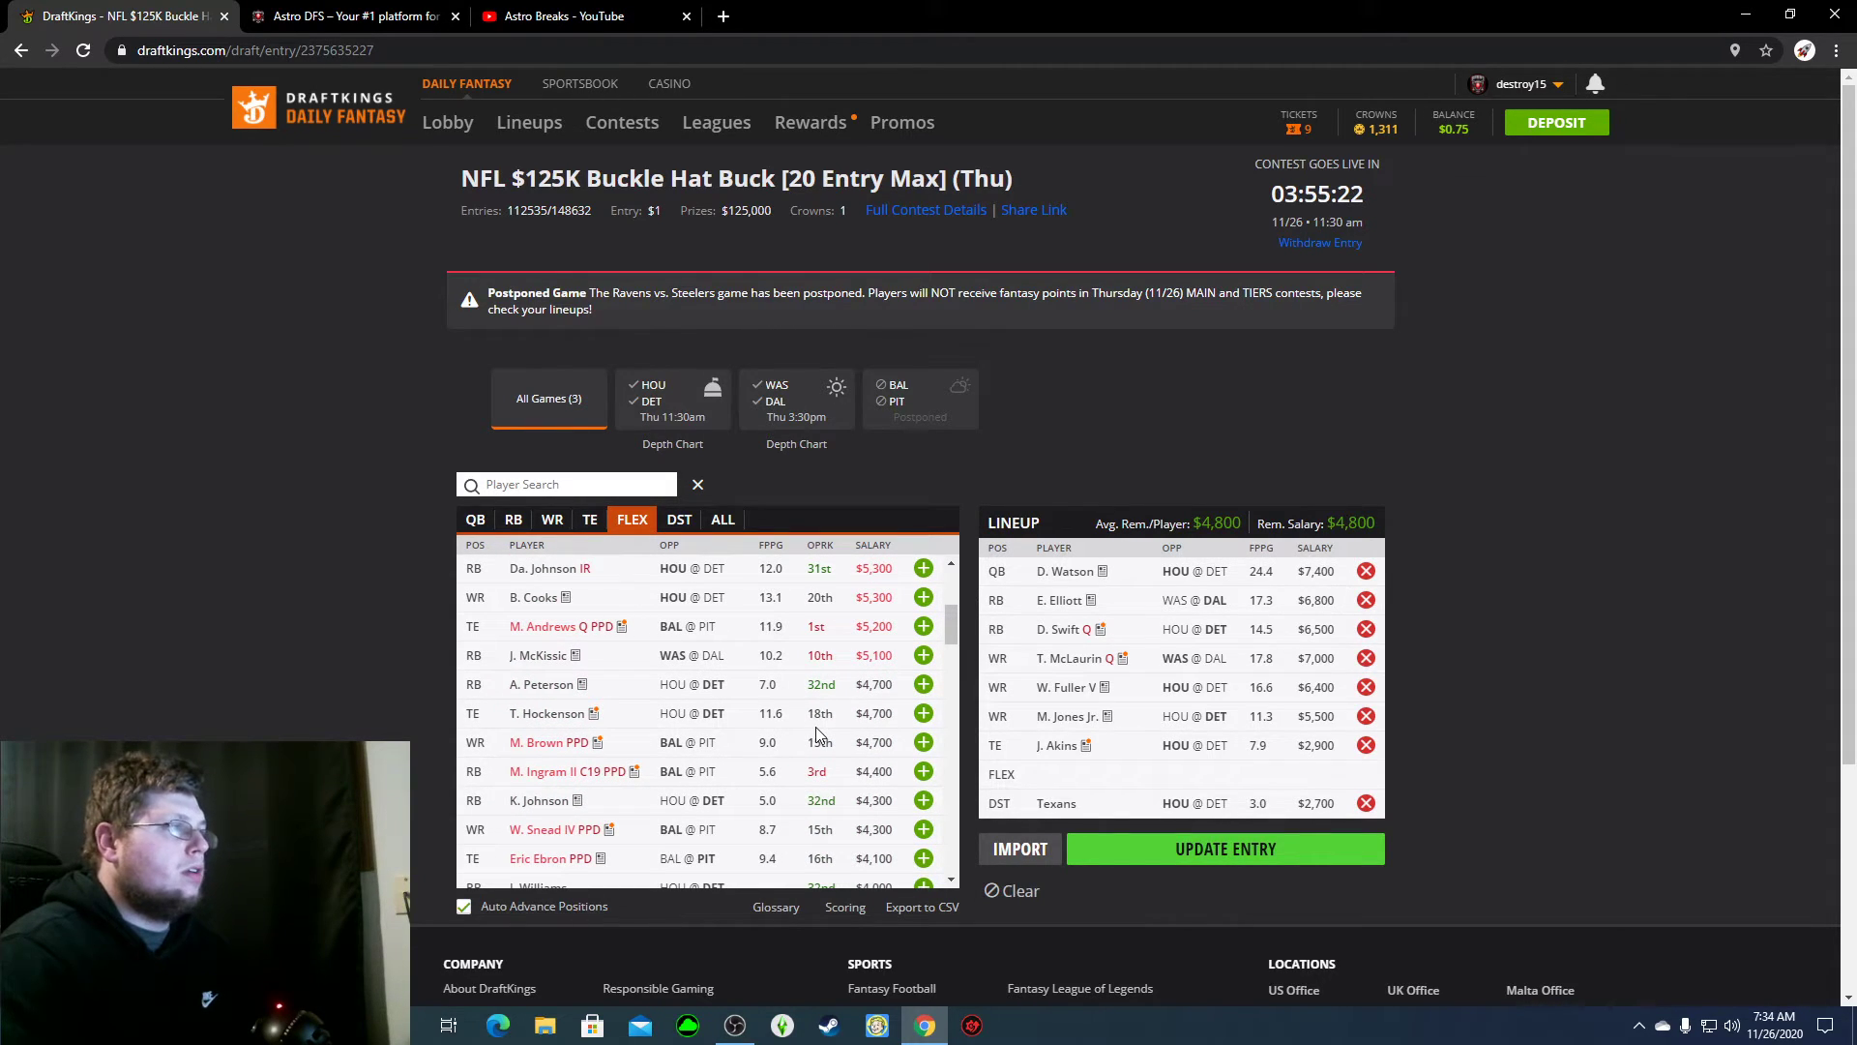
{"action": "scroll", "coordinate": [815, 728], "scroll_direction": "down", "scroll_amount": 1}
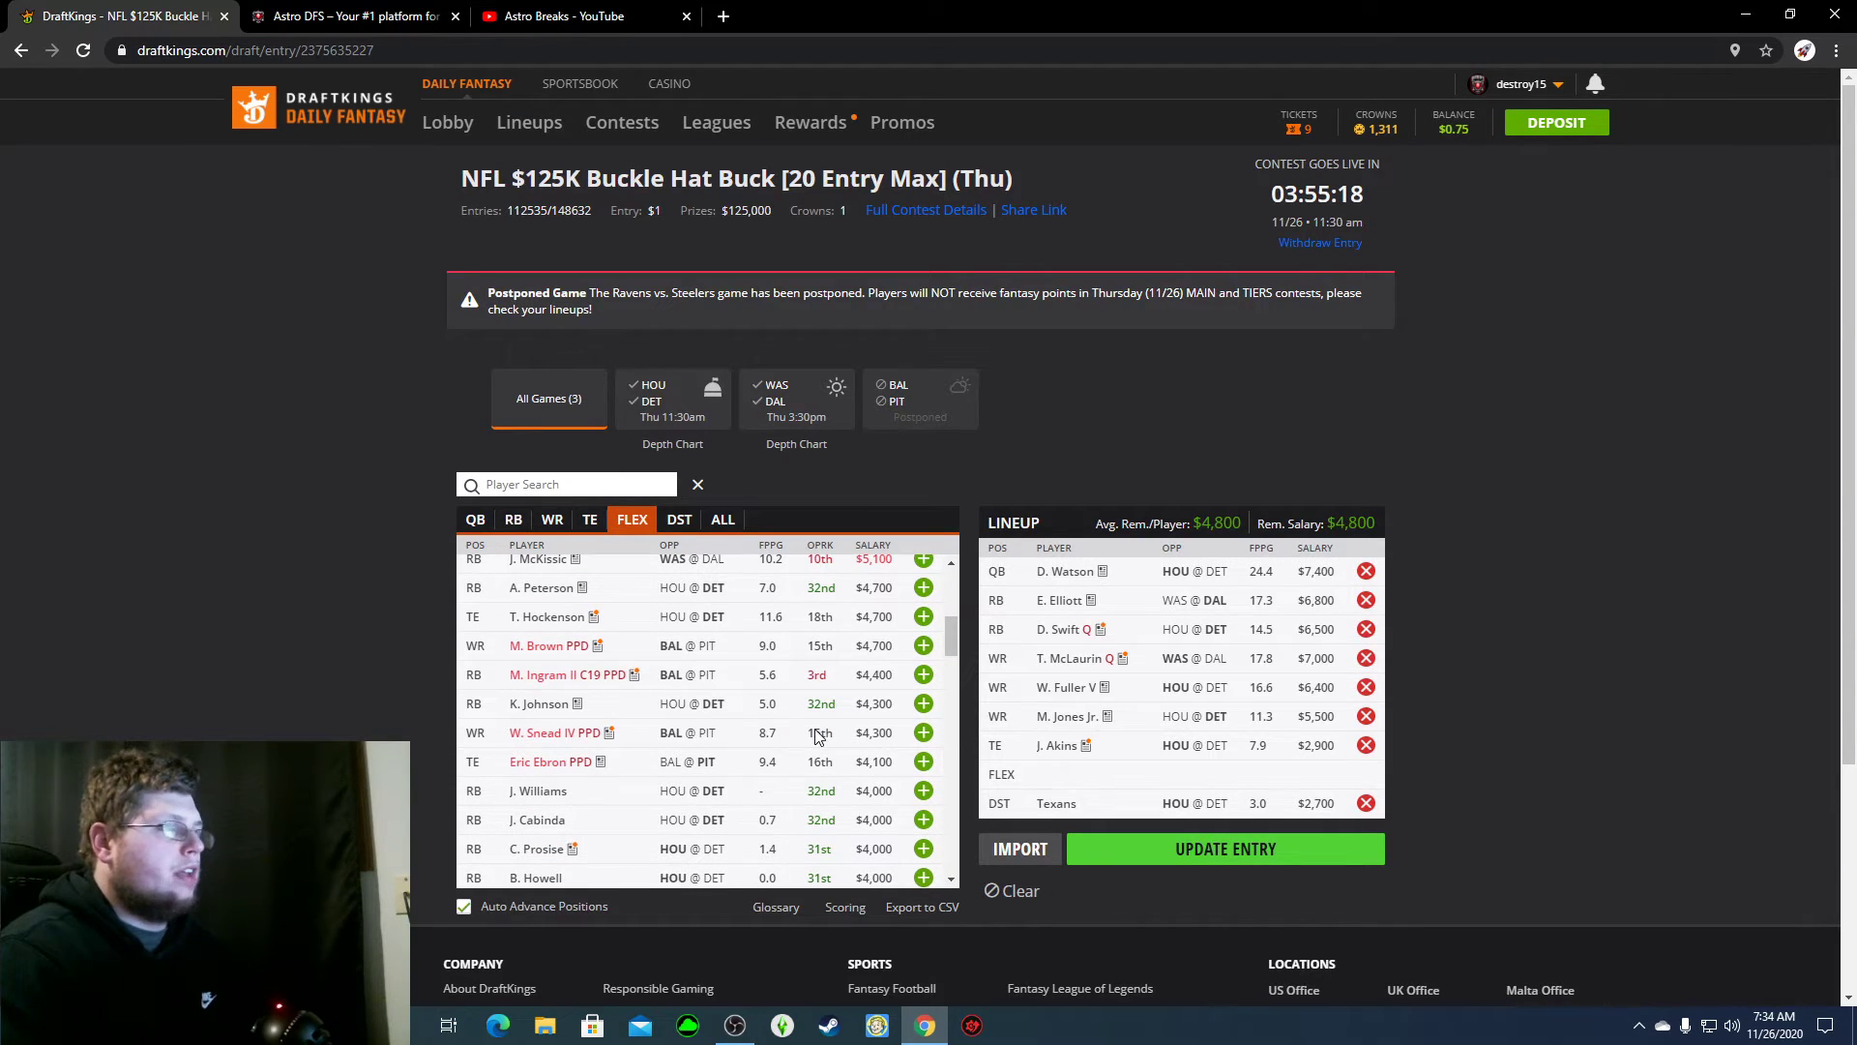
{"action": "scroll", "coordinate": [815, 732], "scroll_direction": "up", "scroll_amount": 1}
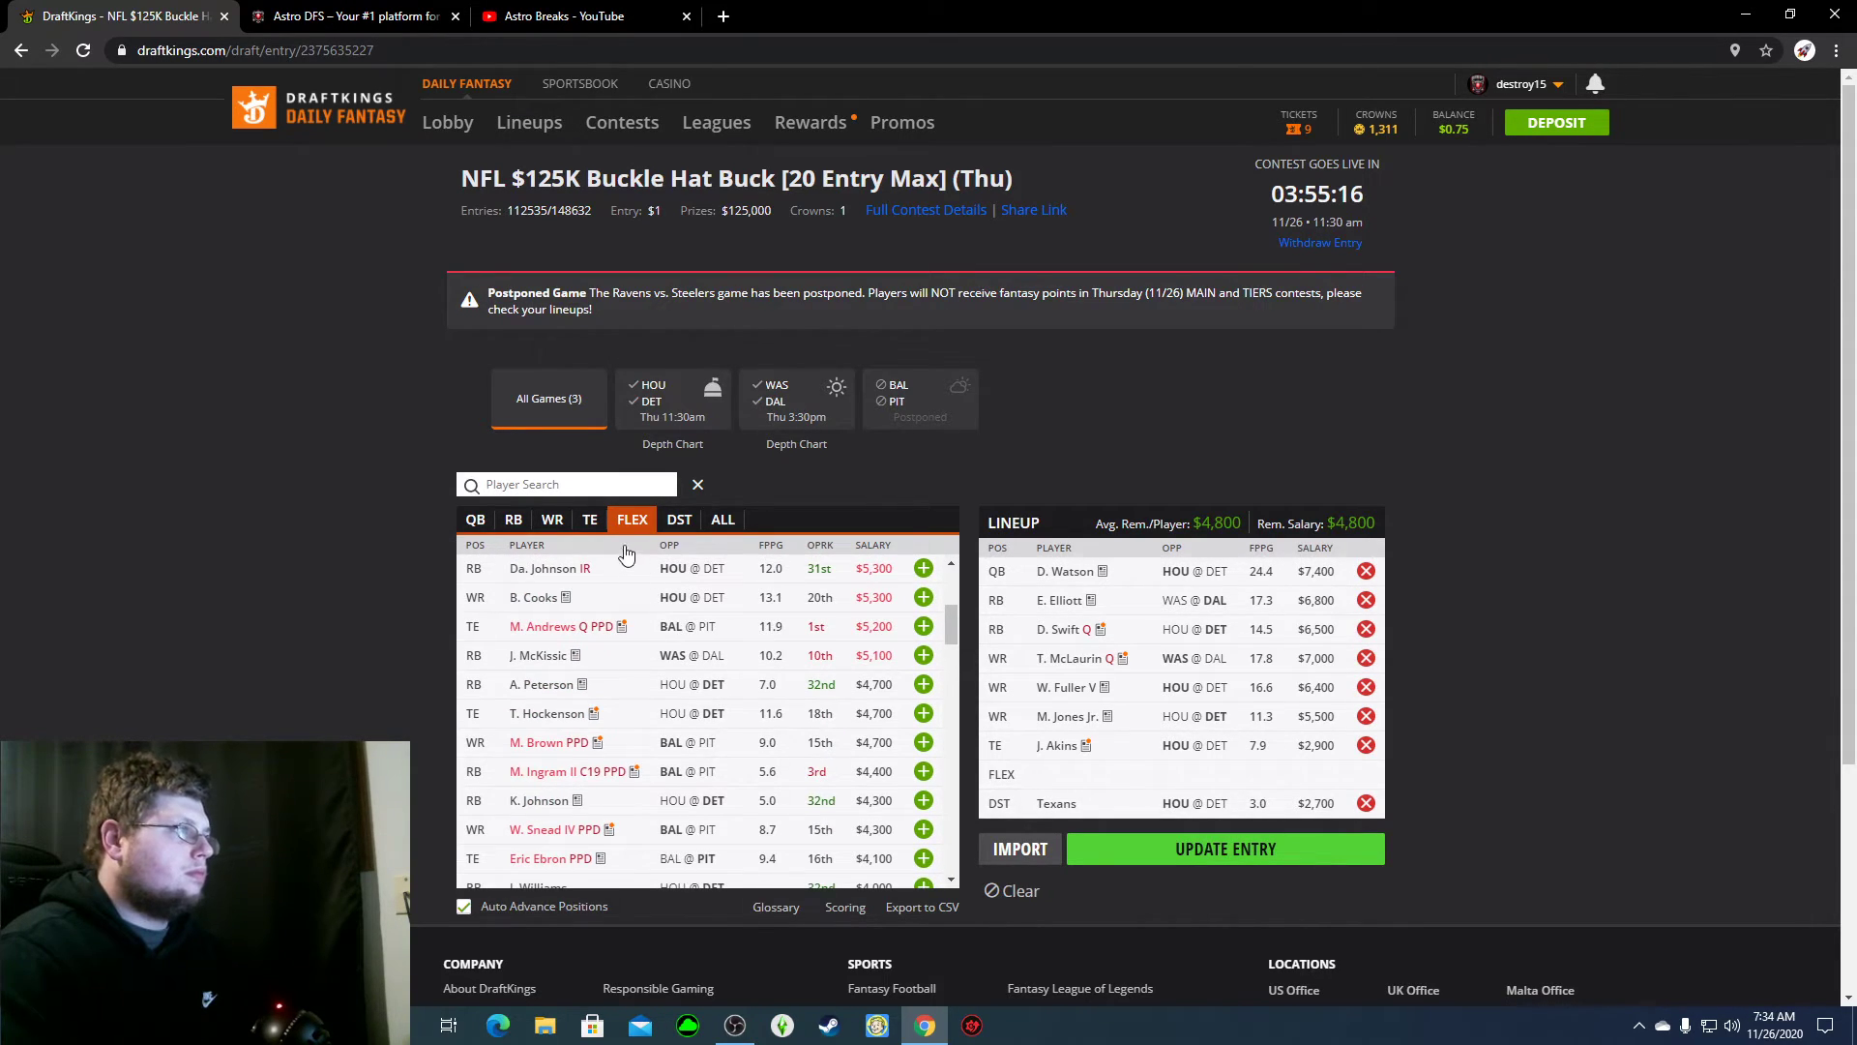
{"action": "left_click", "coordinate": [556, 520]}
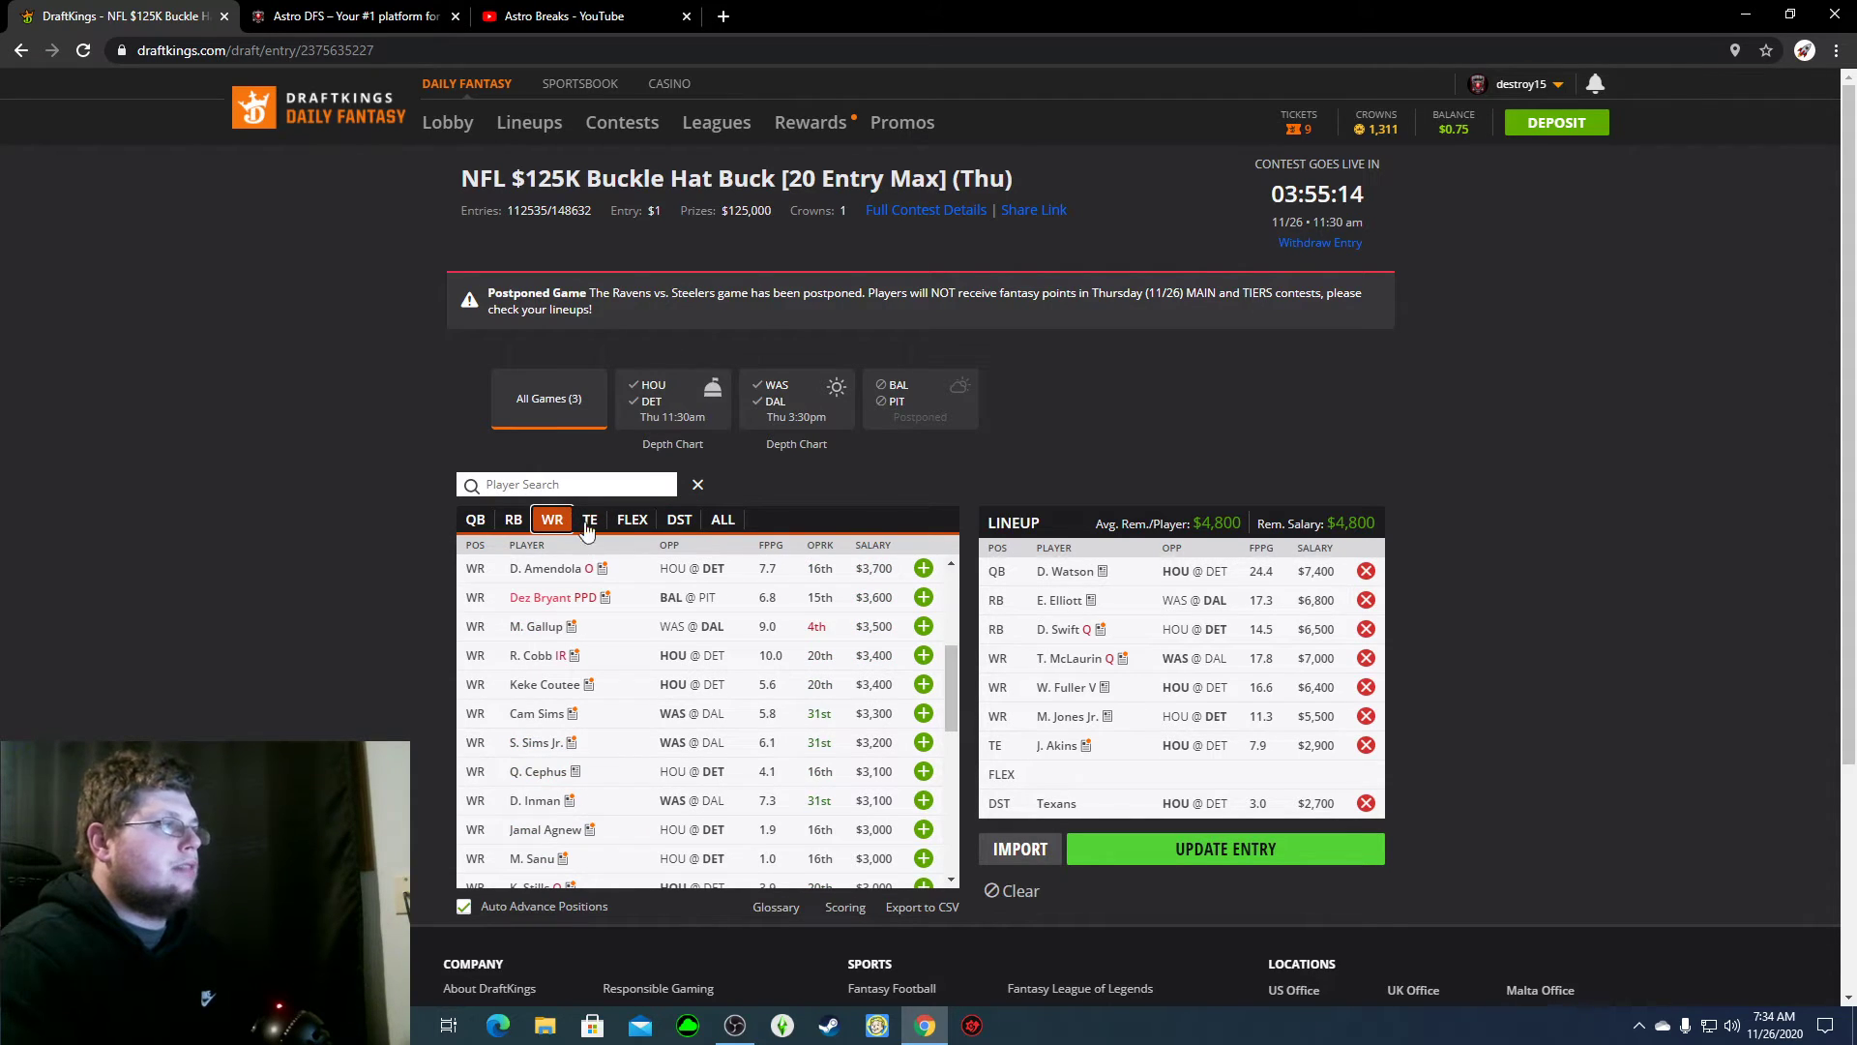
{"action": "left_click", "coordinate": [1366, 803]}
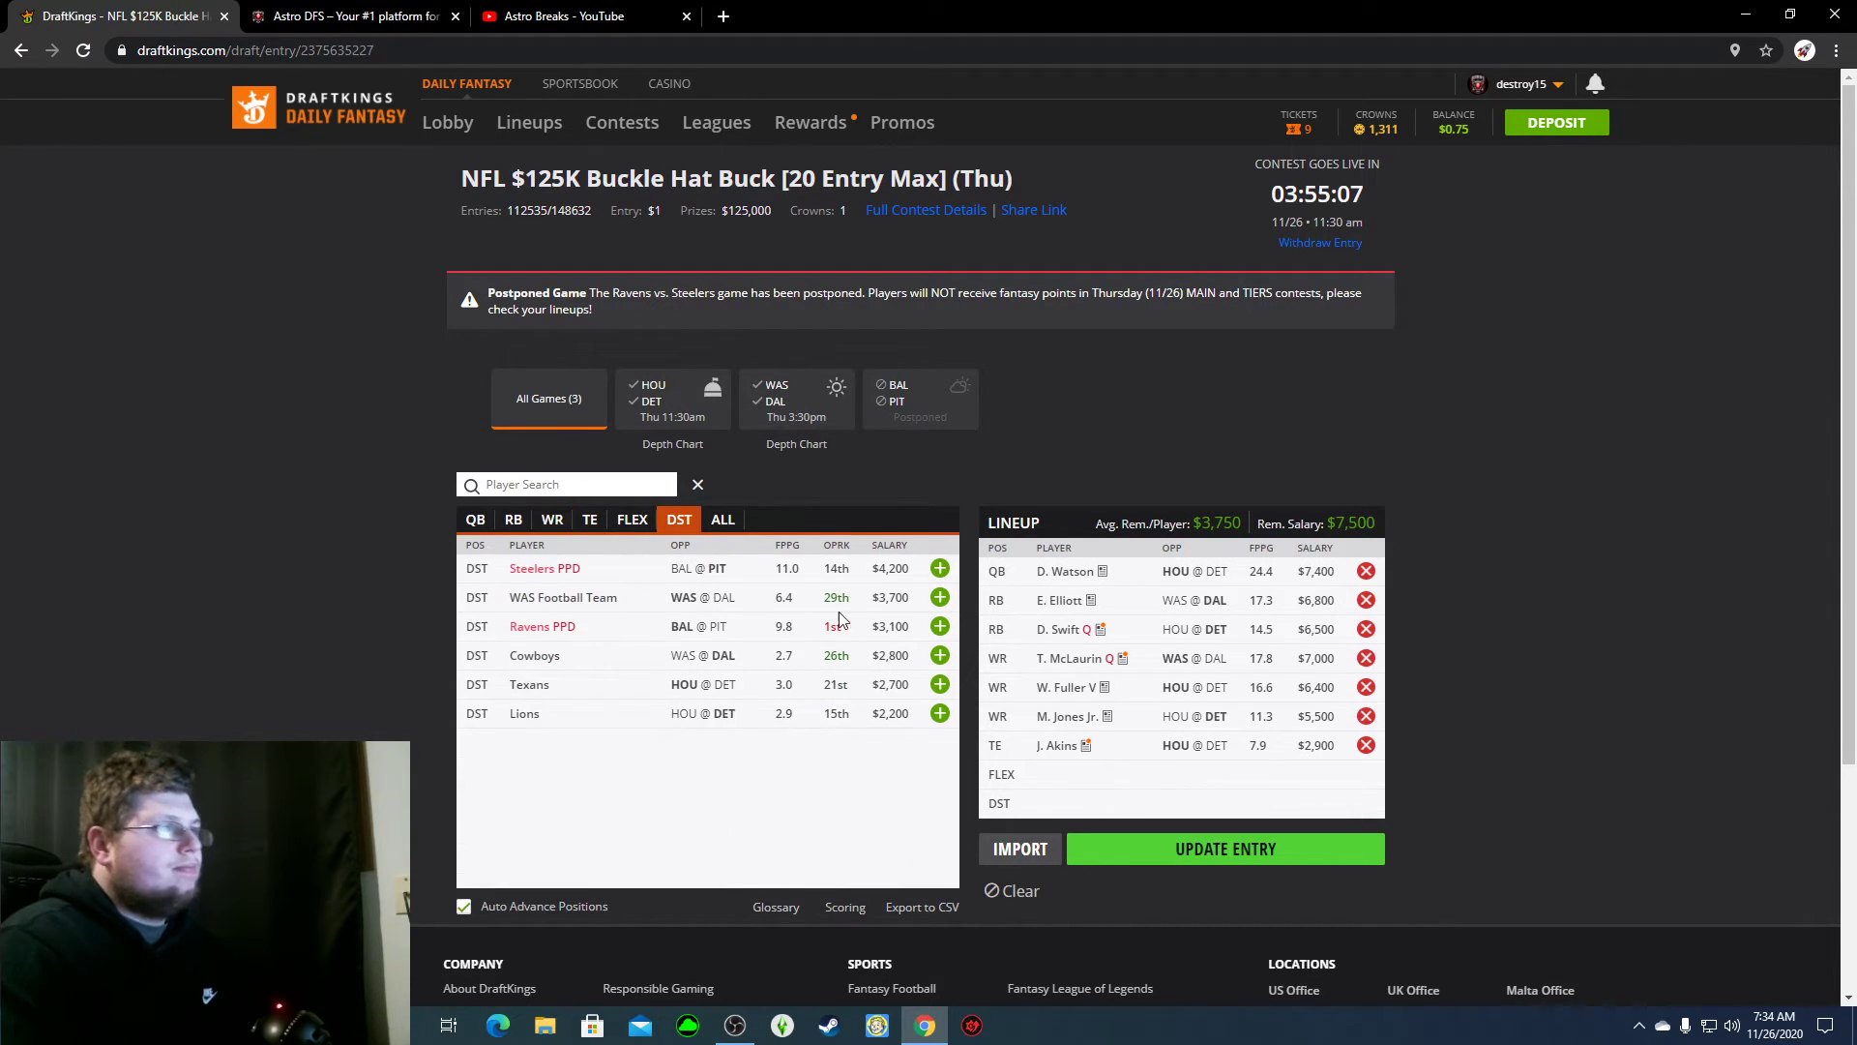
Step: Add the Lions defense at DST and B. Cooks at FLEX, spending all $50,000
{"action": "left_click", "coordinate": [940, 714]}
{"action": "scroll", "coordinate": [832, 730], "scroll_direction": "down", "scroll_amount": 2}
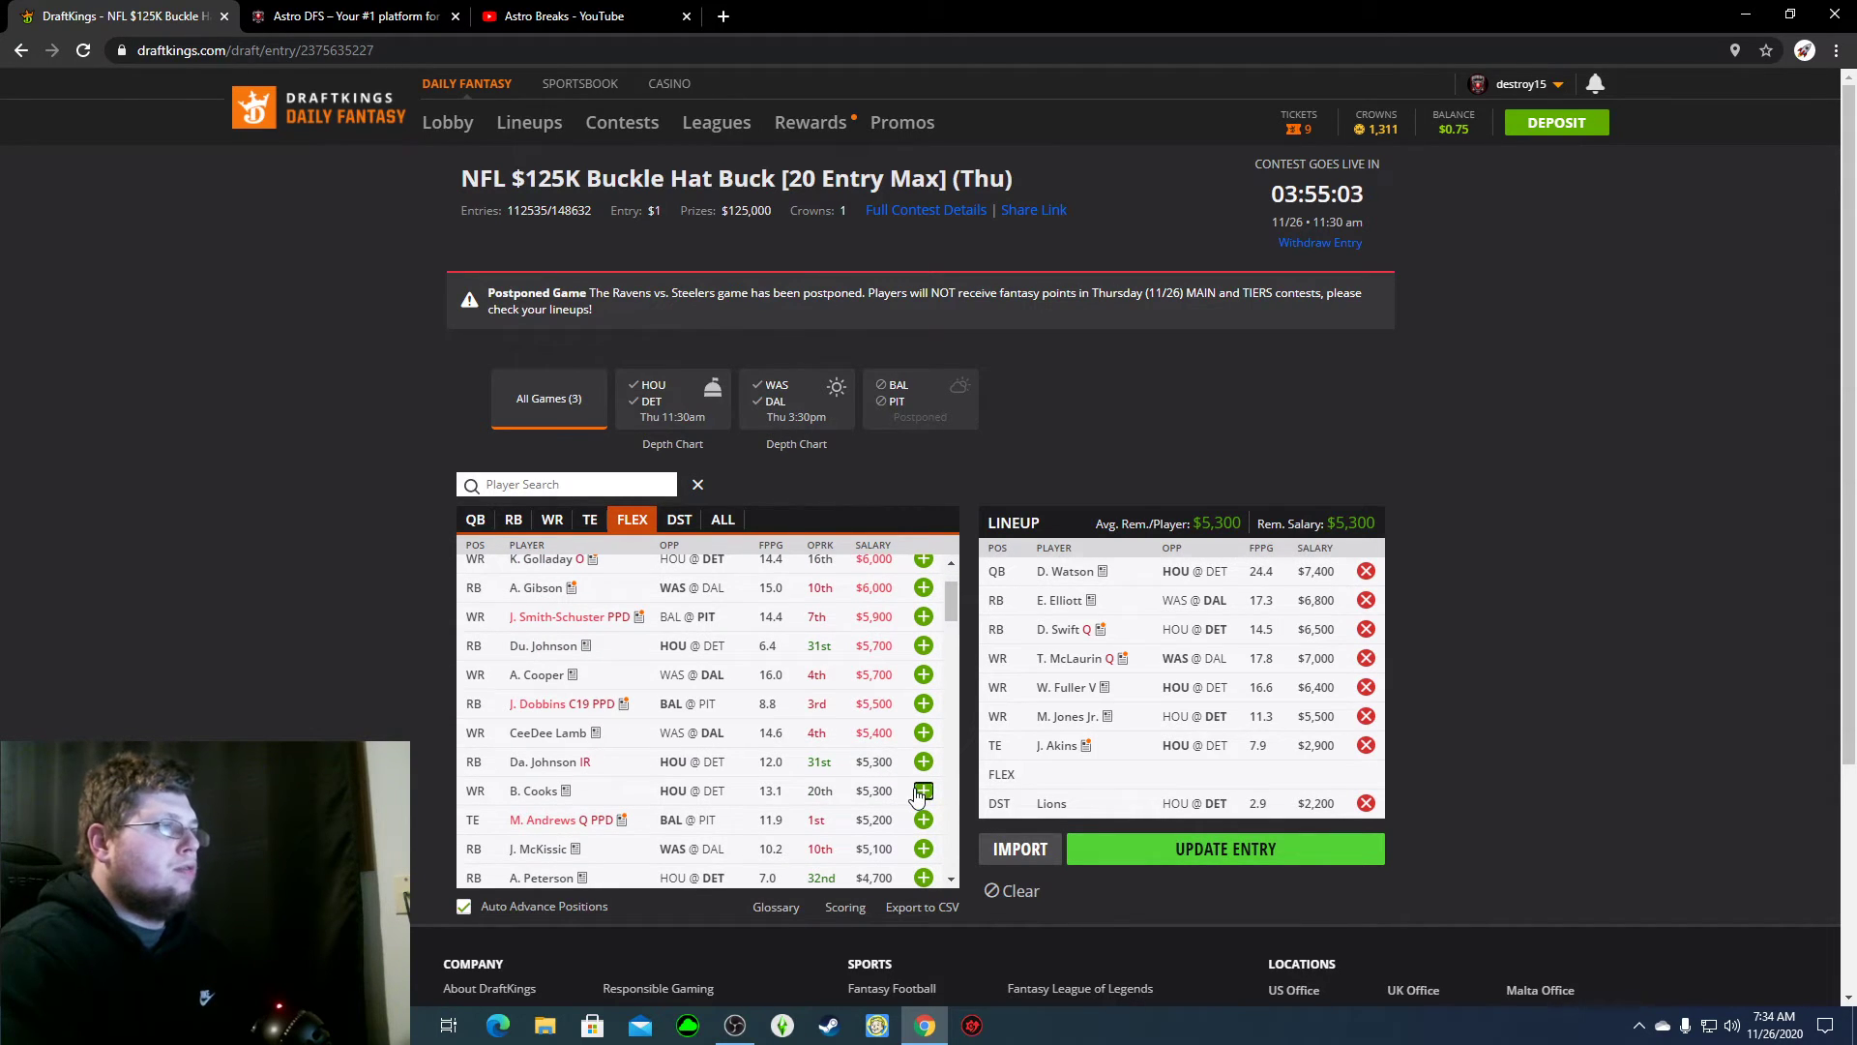
{"action": "left_click", "coordinate": [922, 792]}
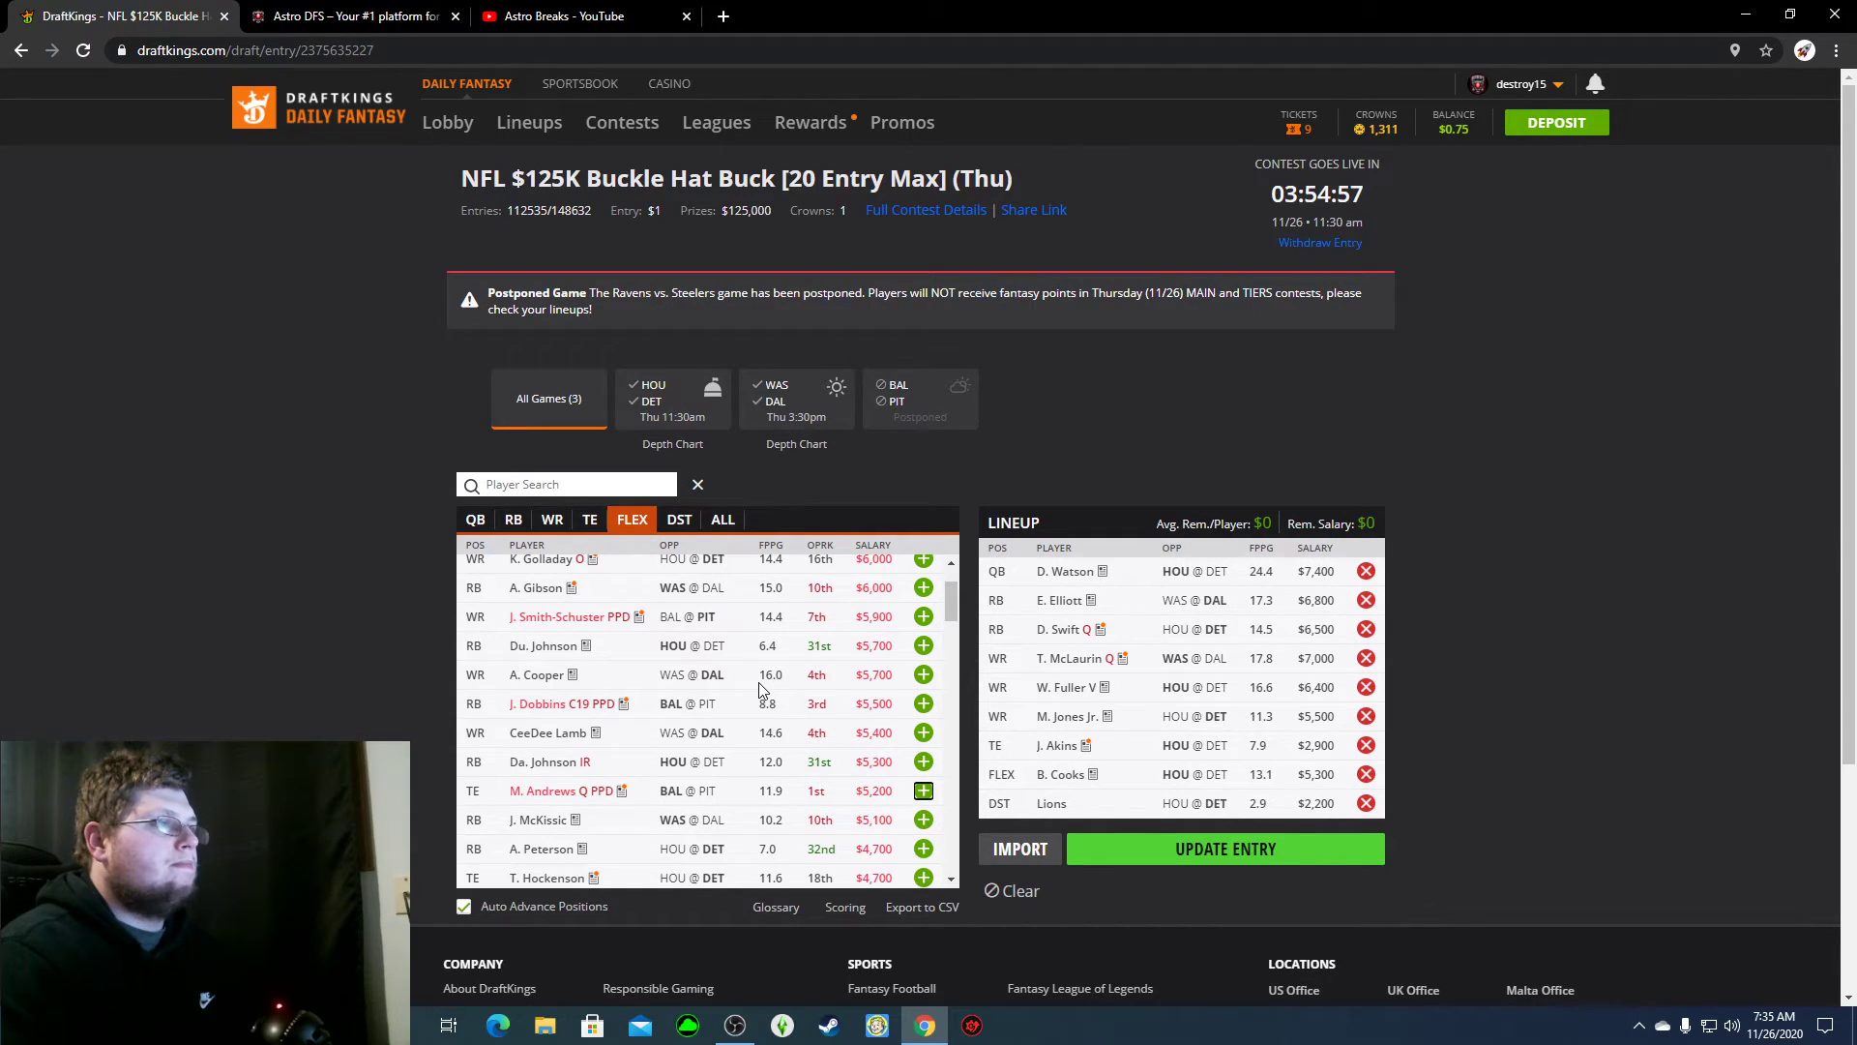
{"action": "scroll", "coordinate": [697, 726], "scroll_direction": "down", "scroll_amount": 2}
{"action": "scroll", "coordinate": [682, 729], "scroll_direction": "up", "scroll_amount": 3}
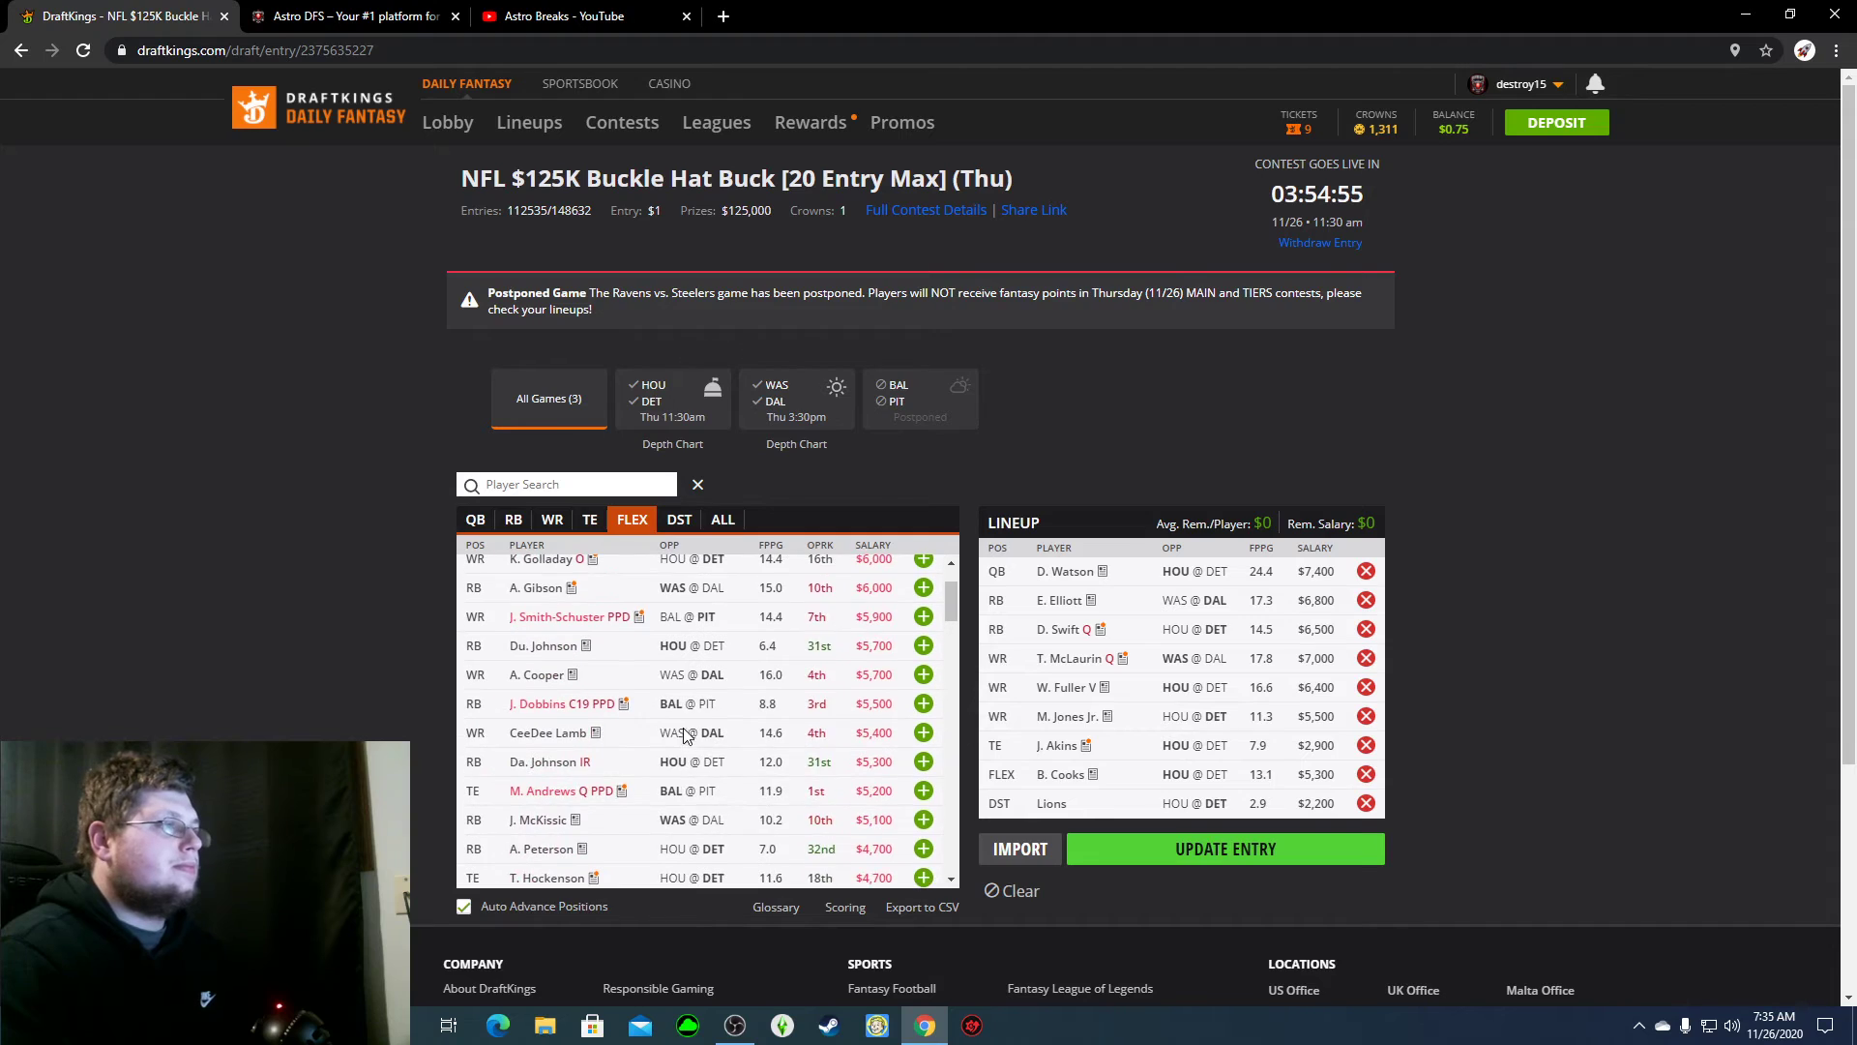
{"action": "scroll", "coordinate": [689, 742], "scroll_direction": "down", "scroll_amount": 1}
{"action": "scroll", "coordinate": [682, 743], "scroll_direction": "up", "scroll_amount": 2}
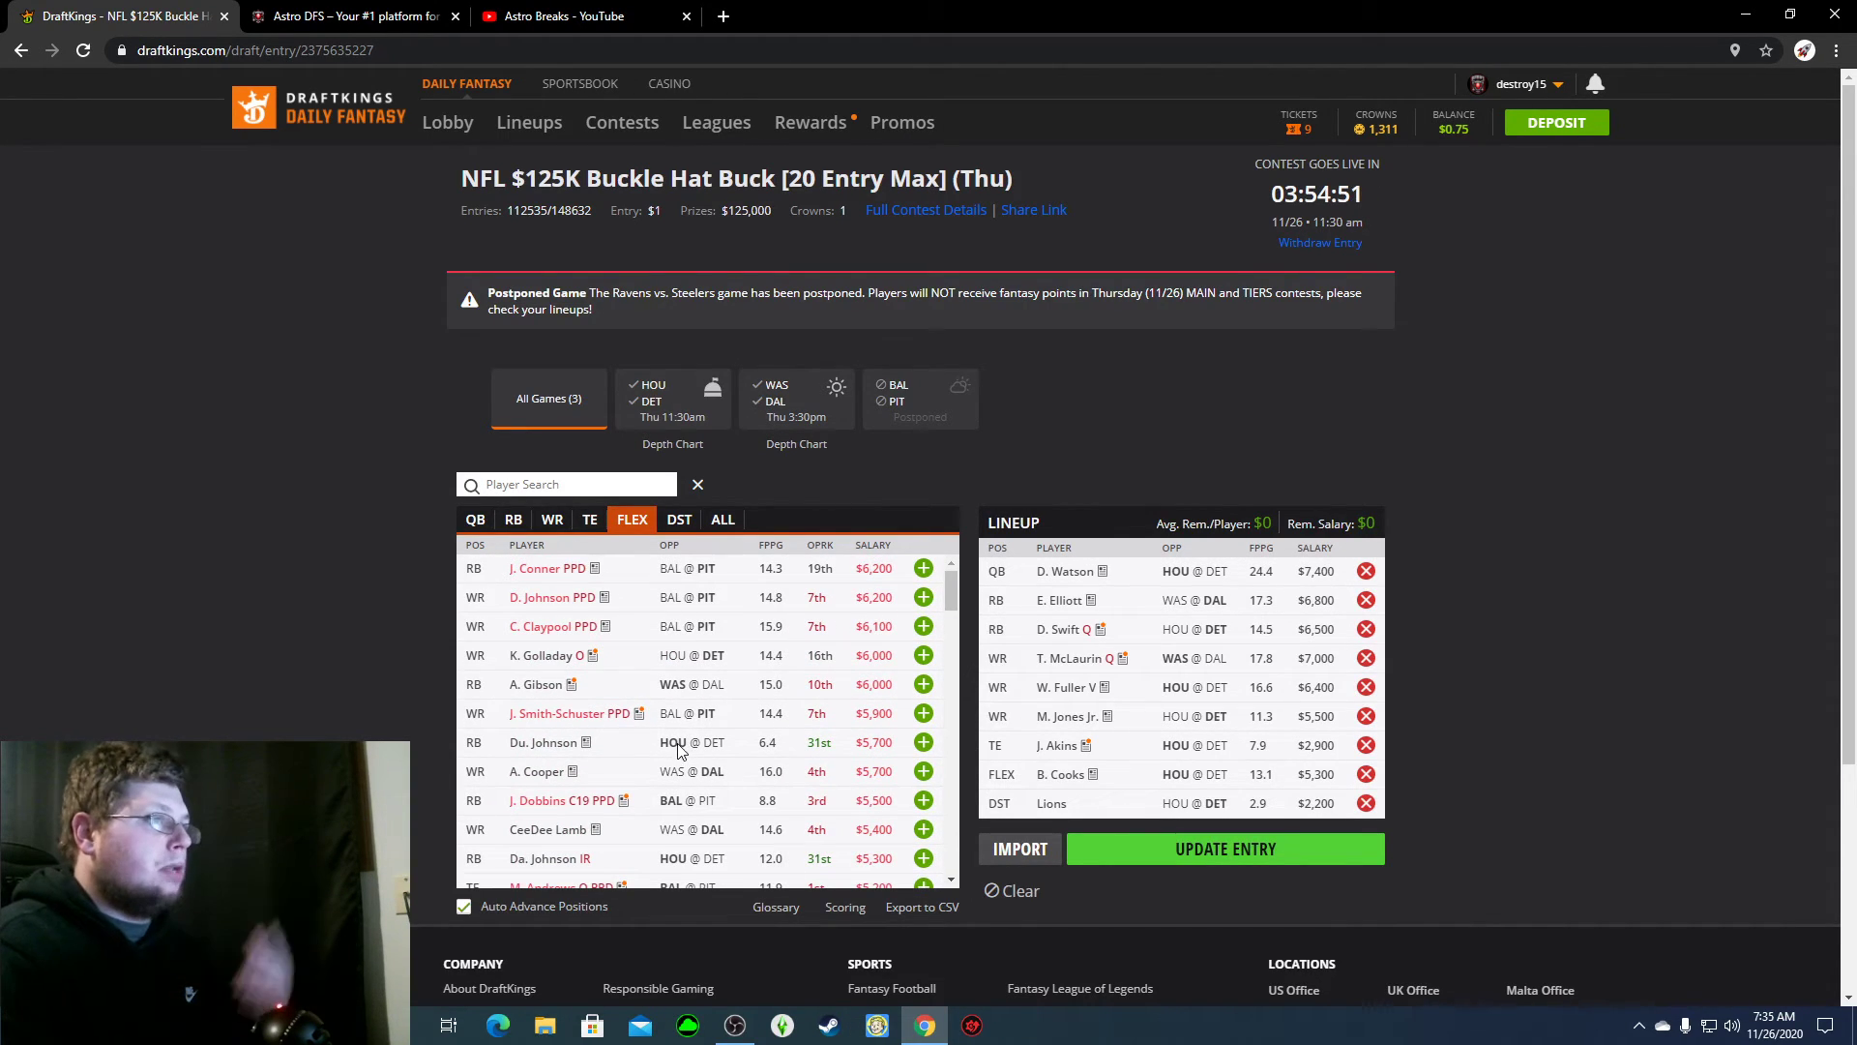
Step: Browse the WR, RB and TE pools with the completed lineup unchanged
{"action": "left_click", "coordinate": [553, 520]}
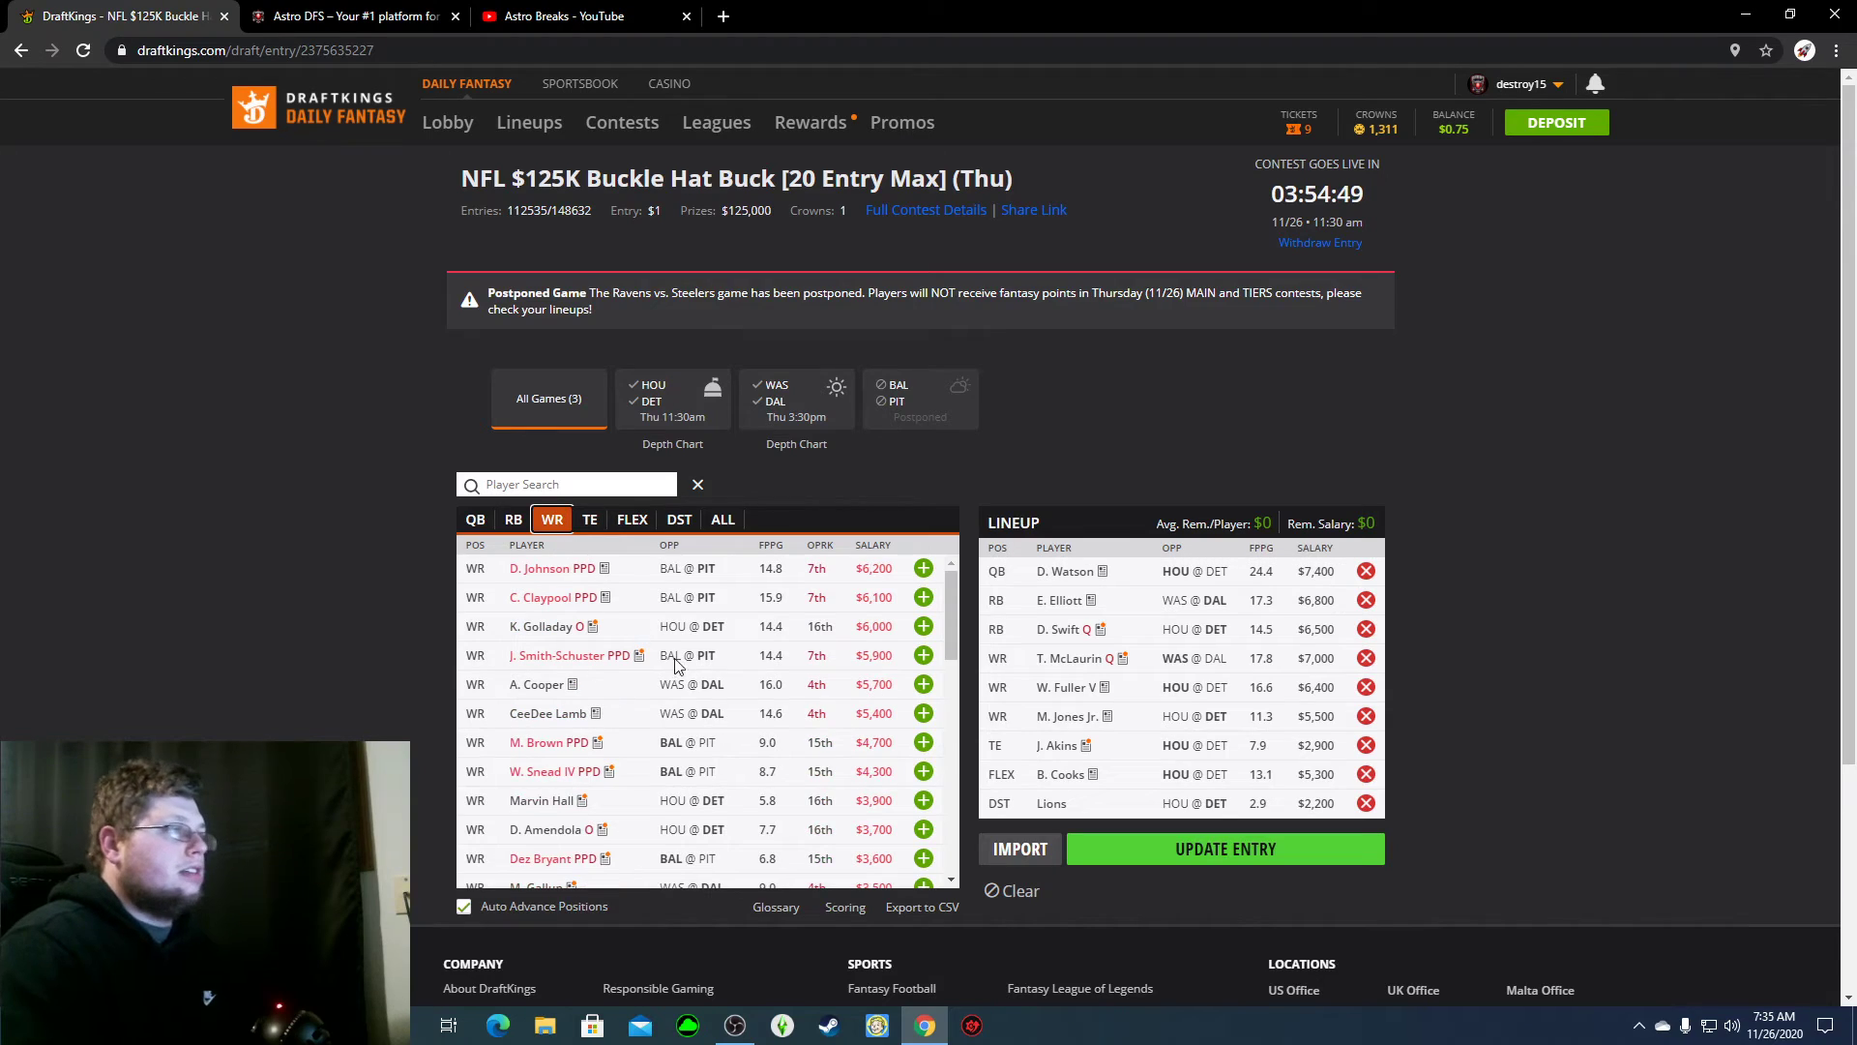
{"action": "scroll", "coordinate": [740, 815], "scroll_direction": "down", "scroll_amount": 3}
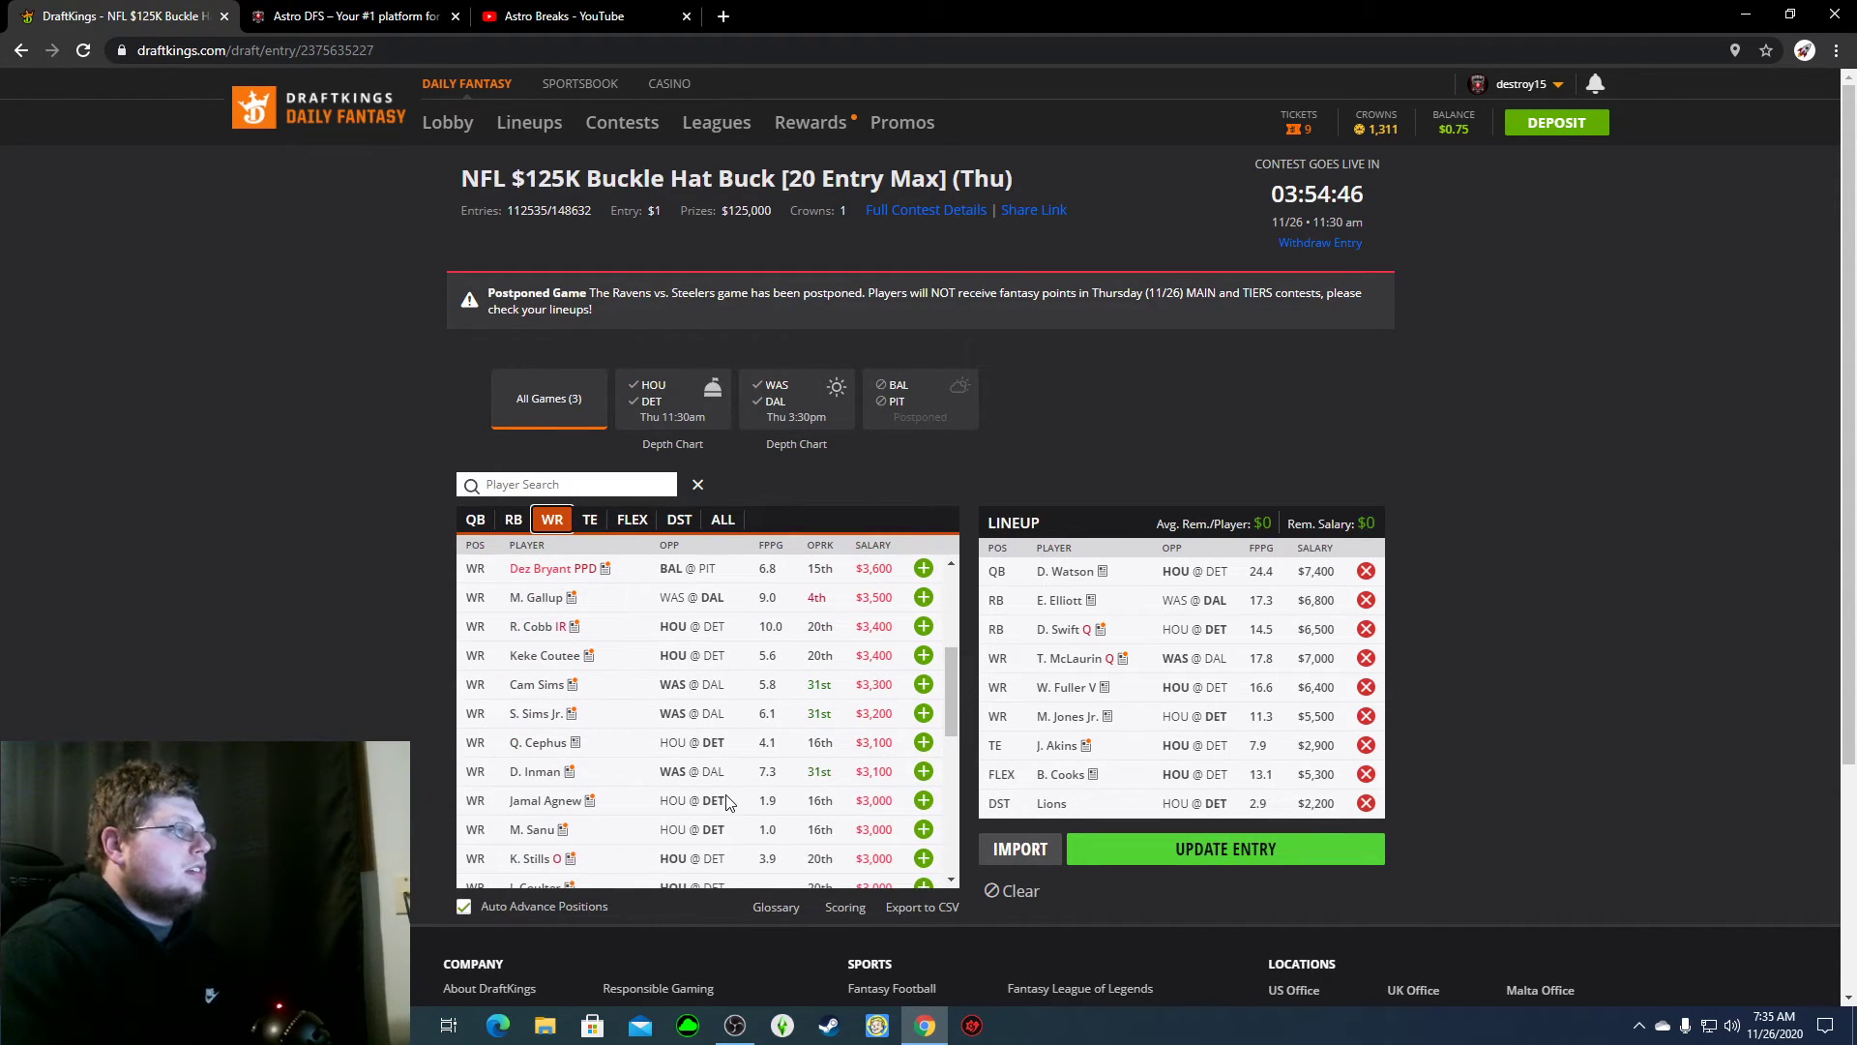
{"action": "scroll", "coordinate": [728, 802], "scroll_direction": "up", "scroll_amount": 3}
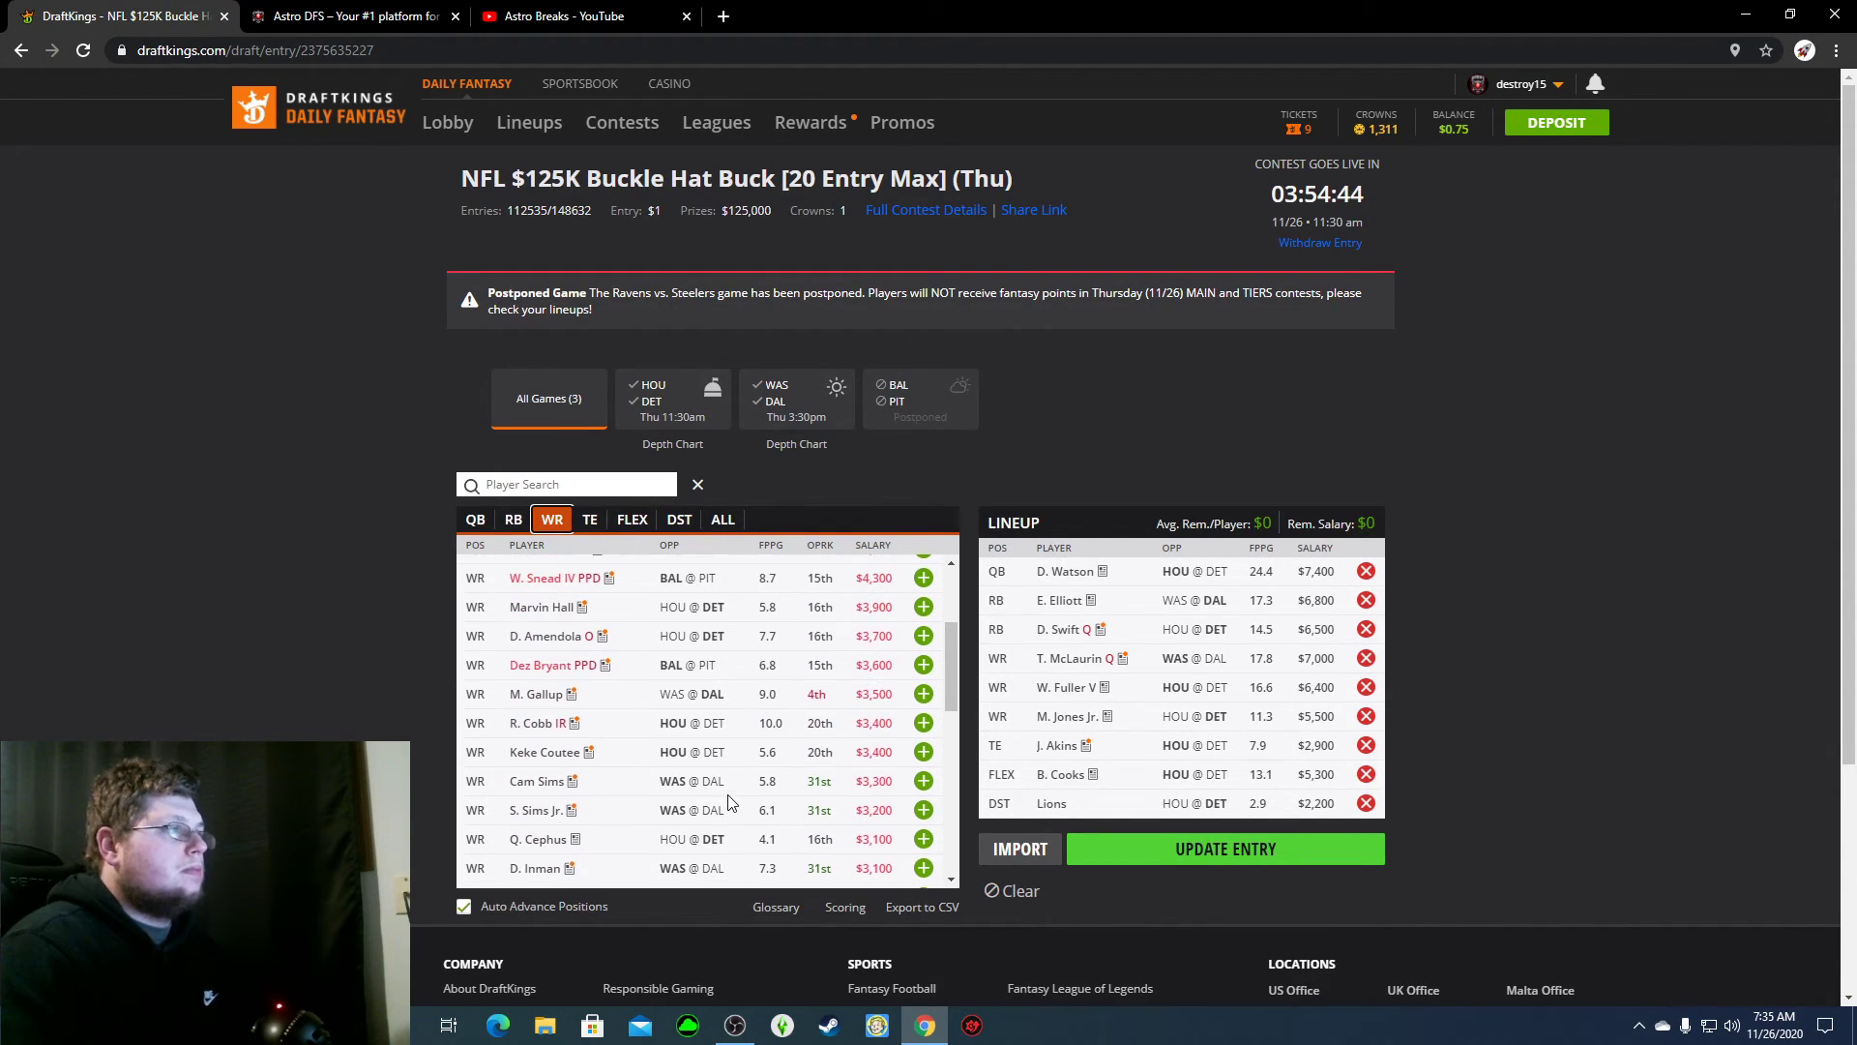
{"action": "left_click", "coordinate": [513, 521]}
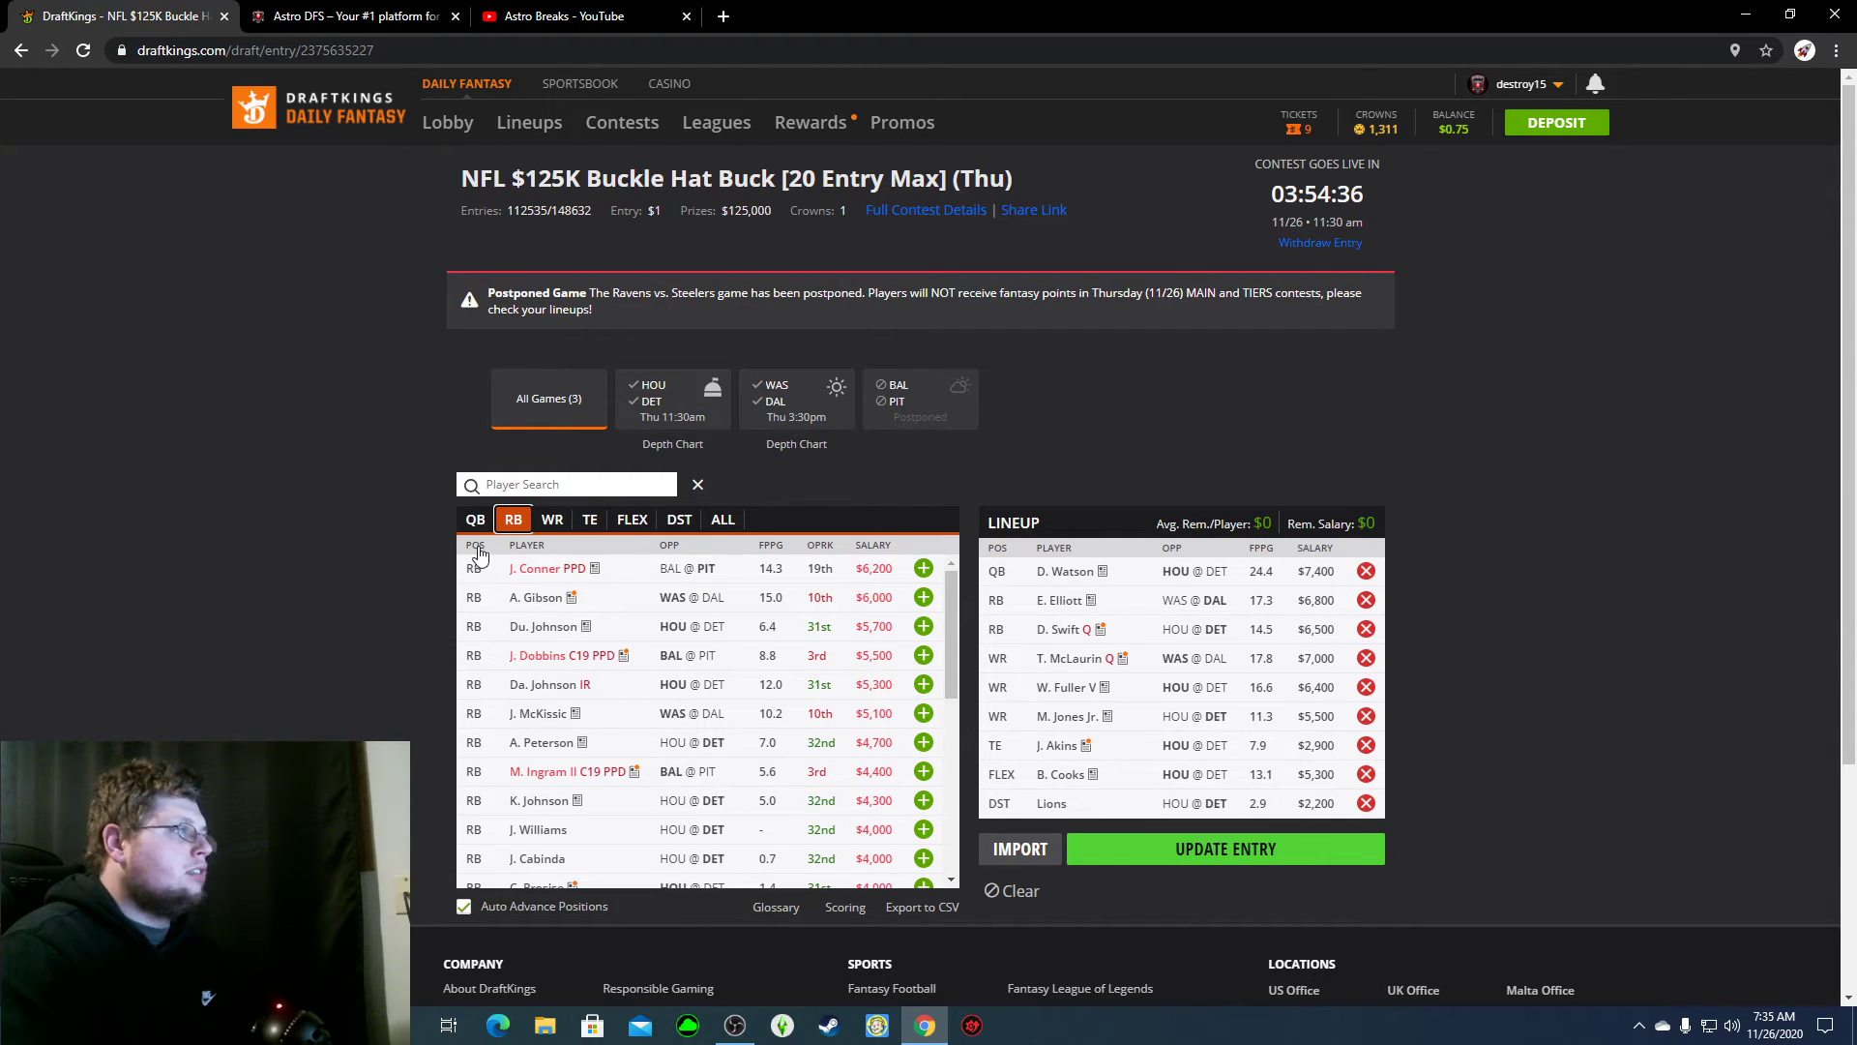
{"action": "left_click", "coordinate": [591, 522]}
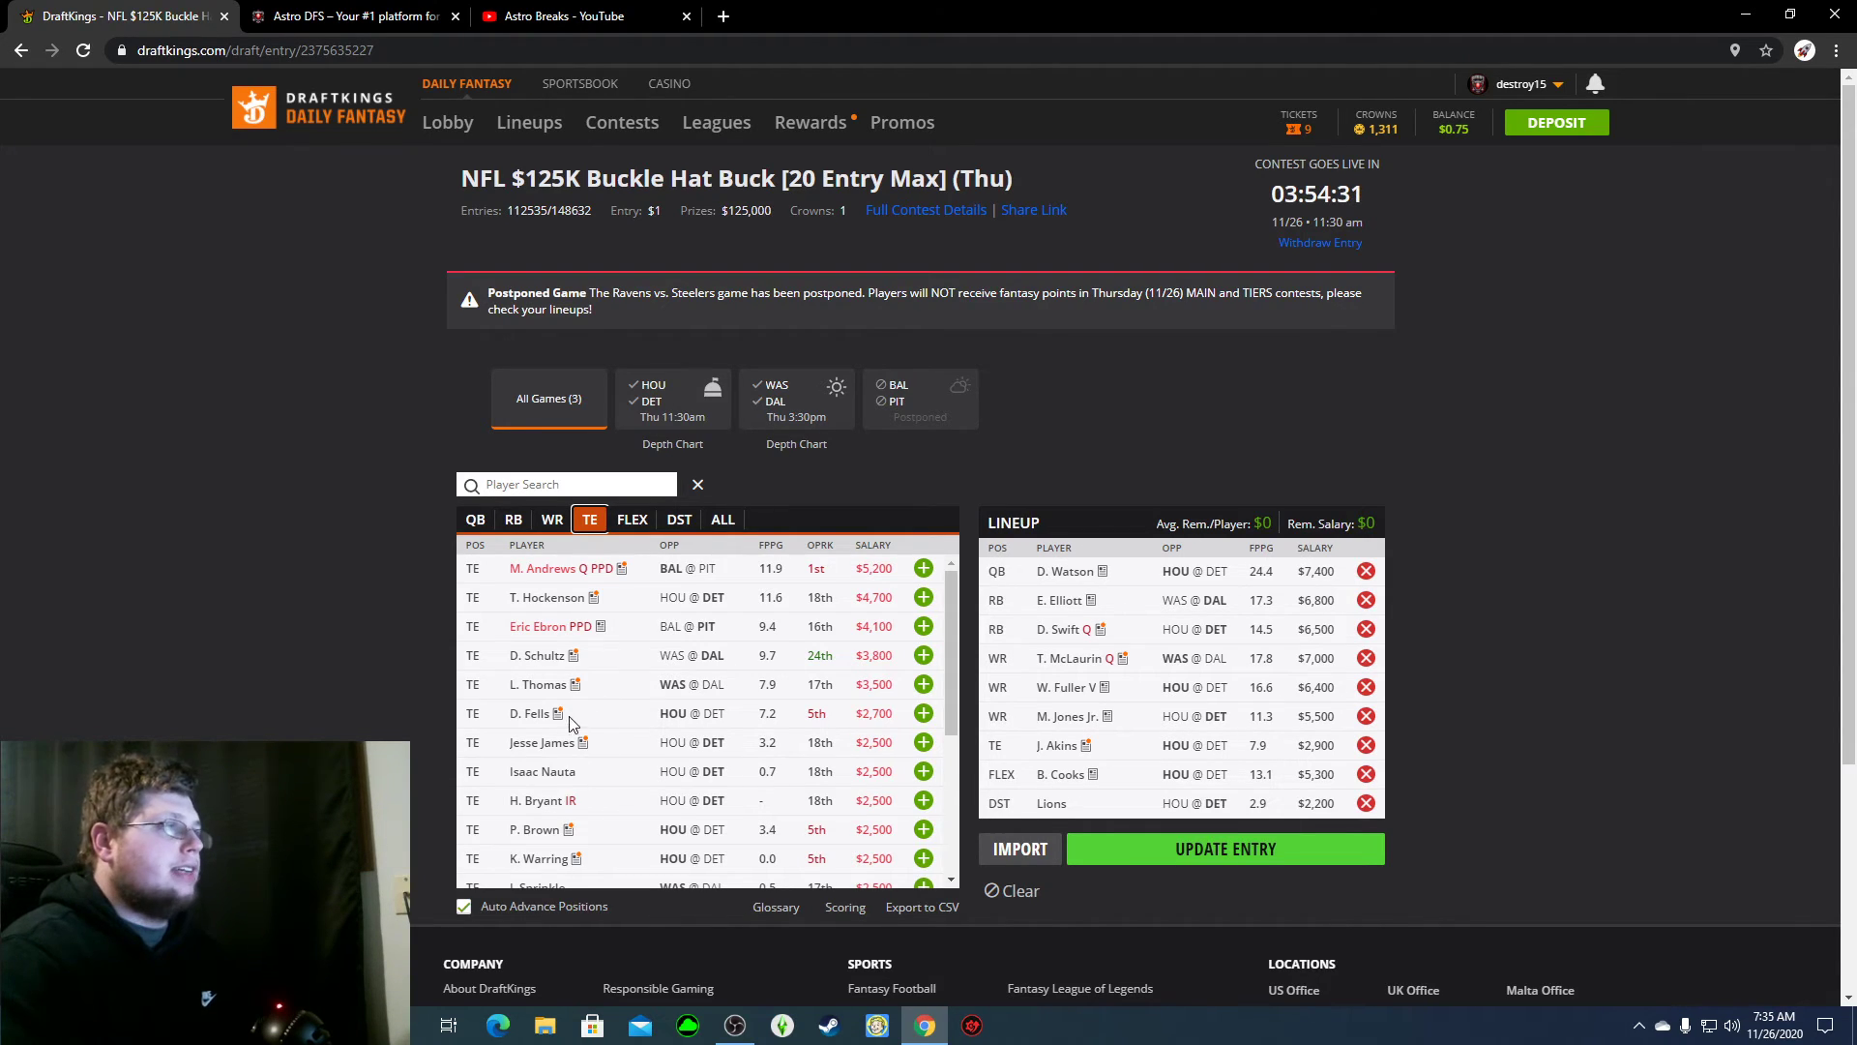
Step: Clear all nine lineup slots, restoring the full $50,000 salary
{"action": "left_click", "coordinate": [1020, 892]}
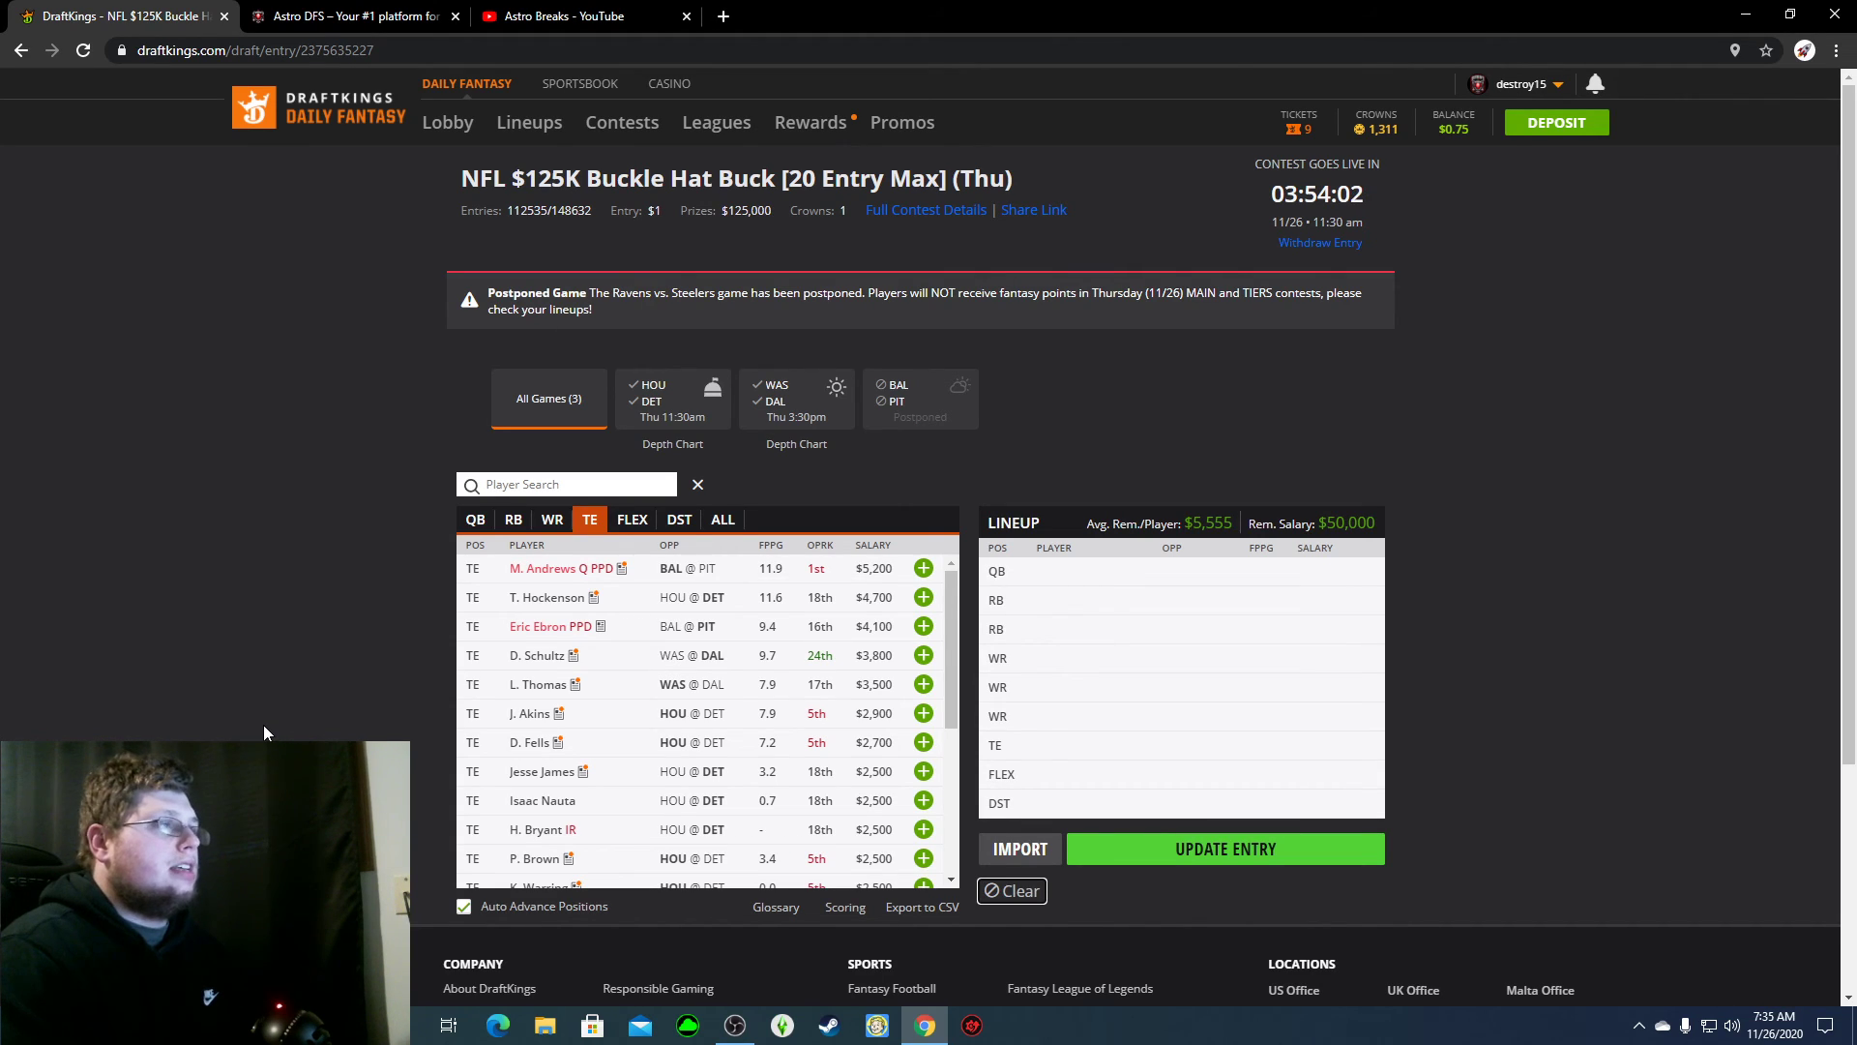
{"action": "left_click", "coordinate": [349, 16]}
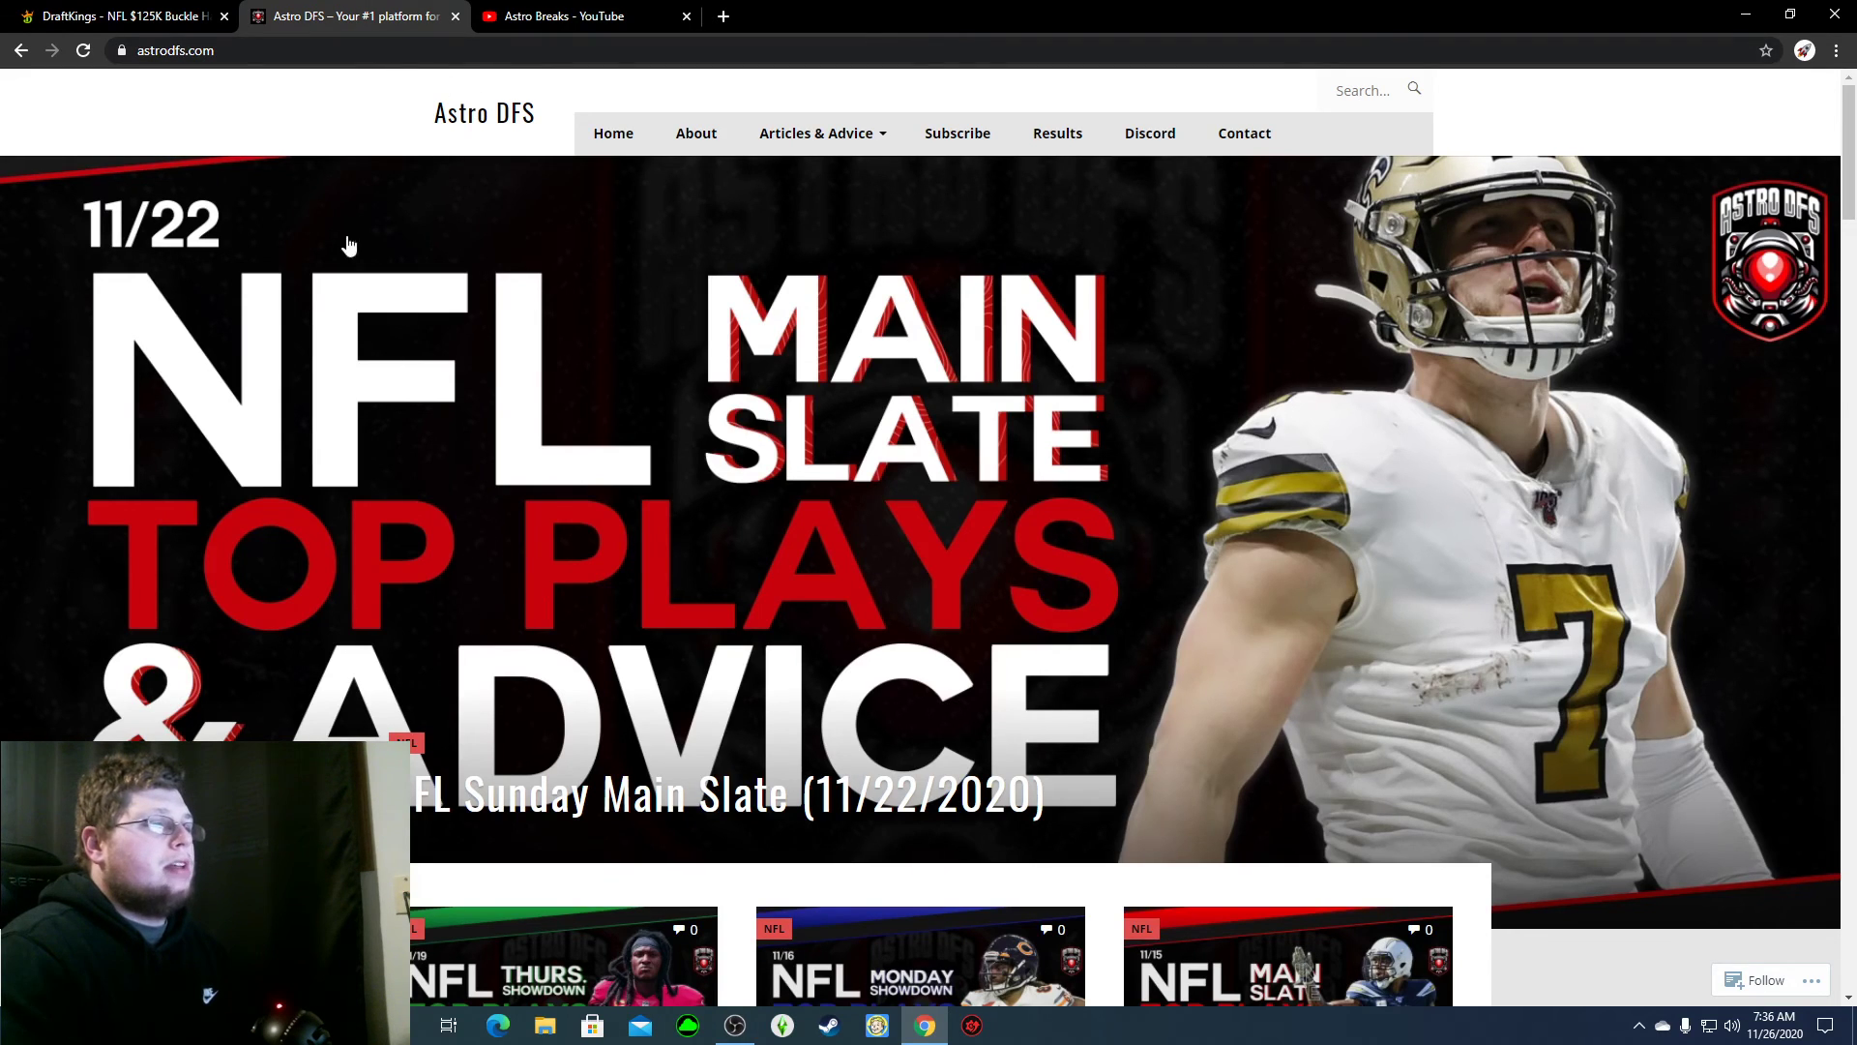
{"action": "left_click", "coordinate": [211, 17]}
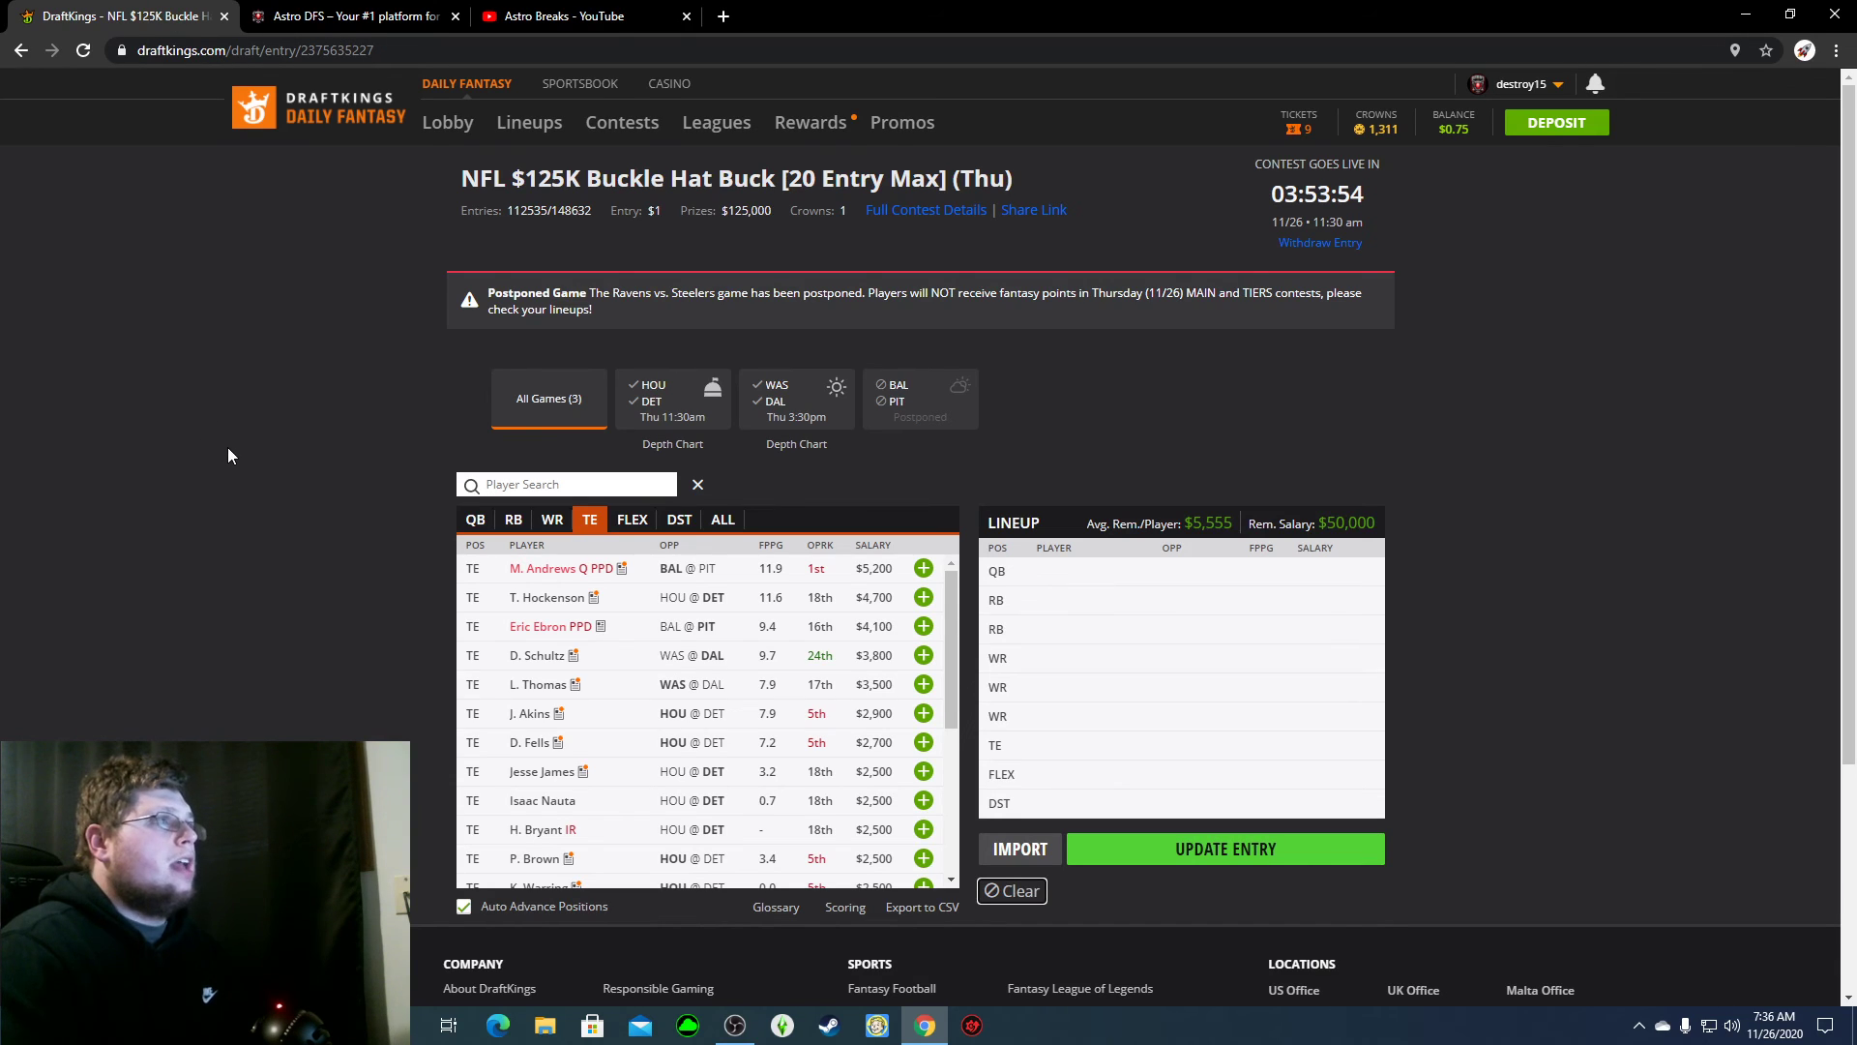
{"action": "left_click", "coordinate": [514, 11]}
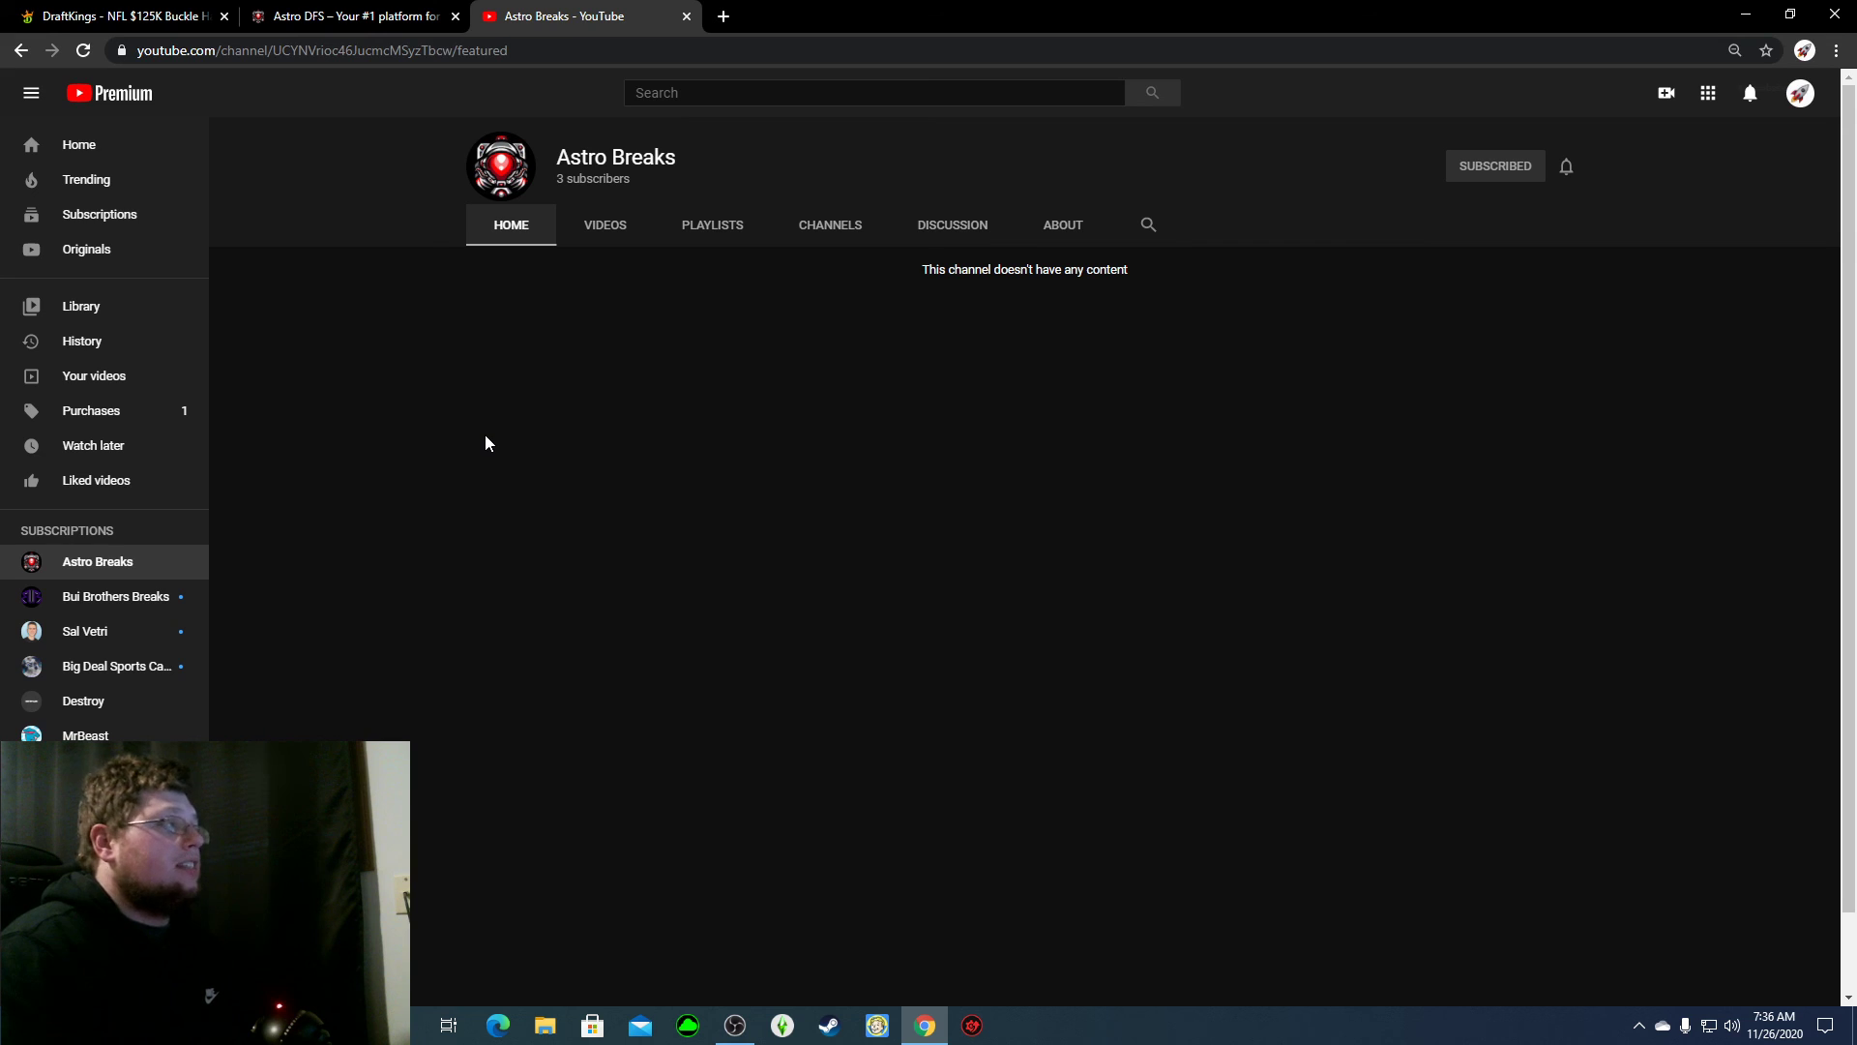
{"action": "key", "text": "ctrl+1"}
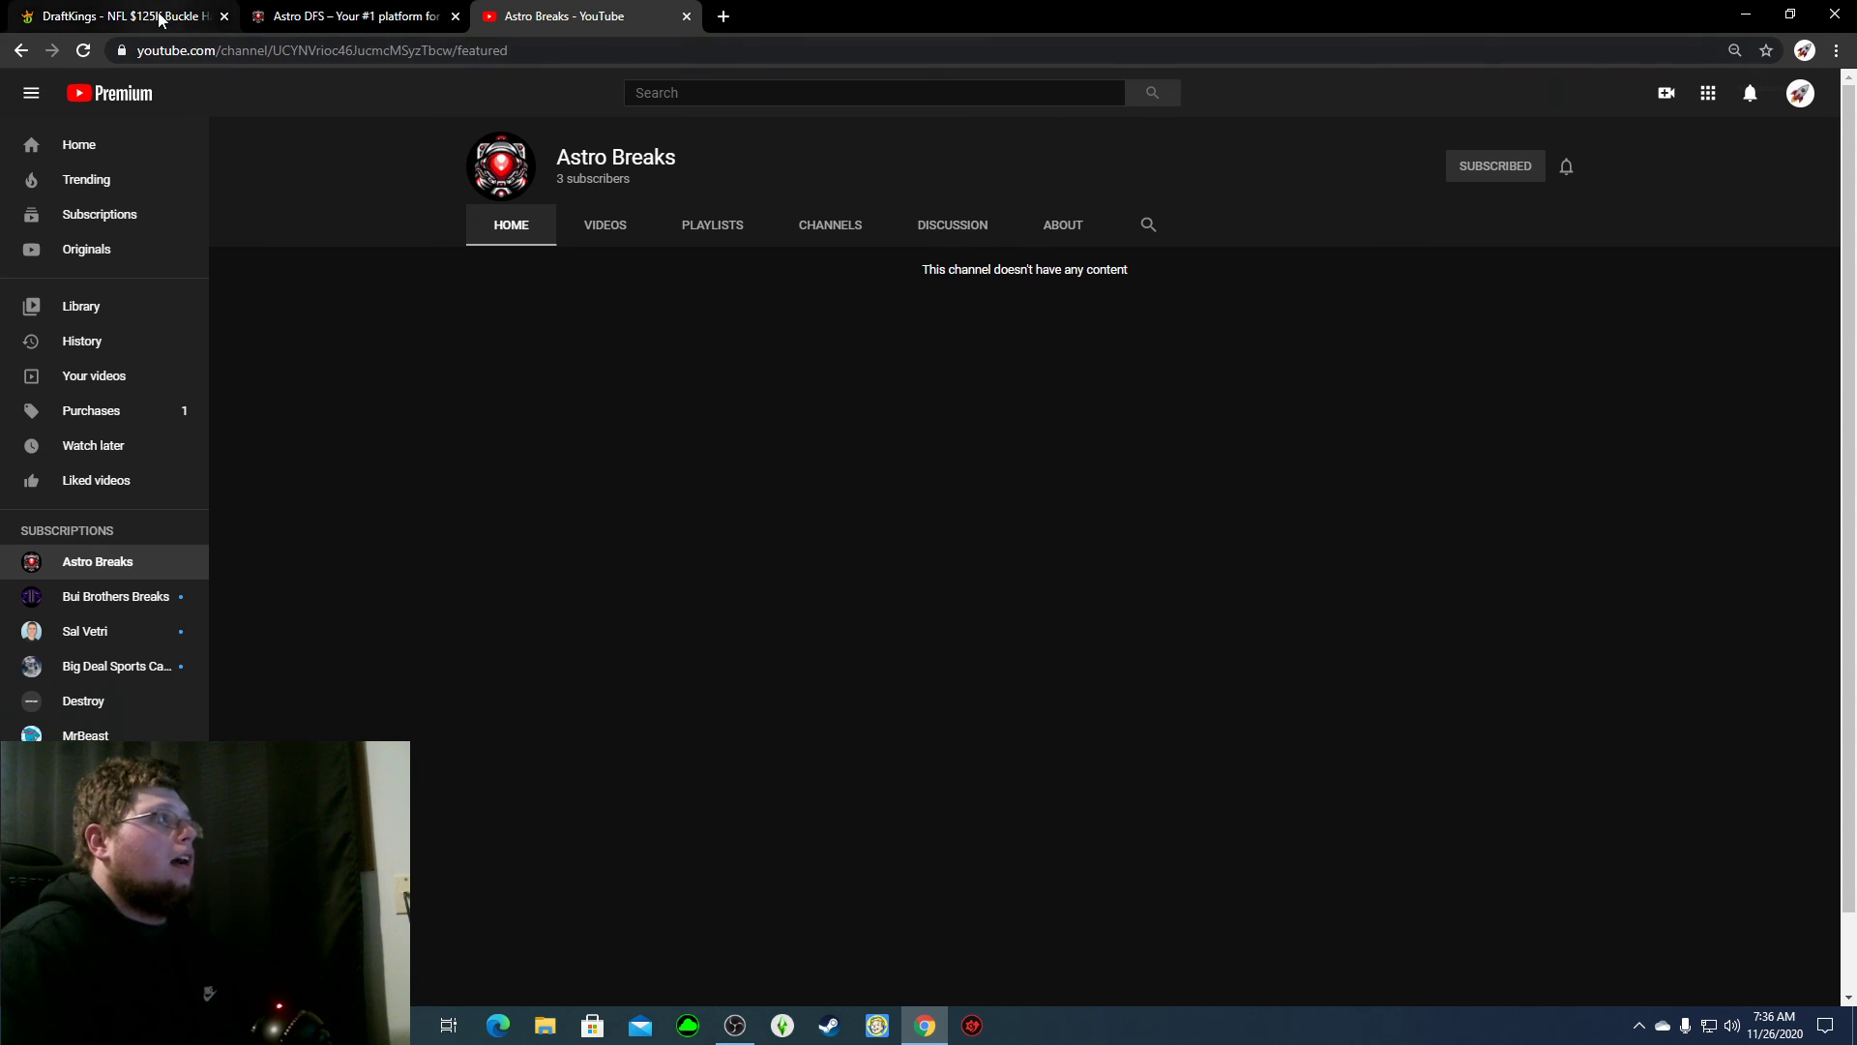